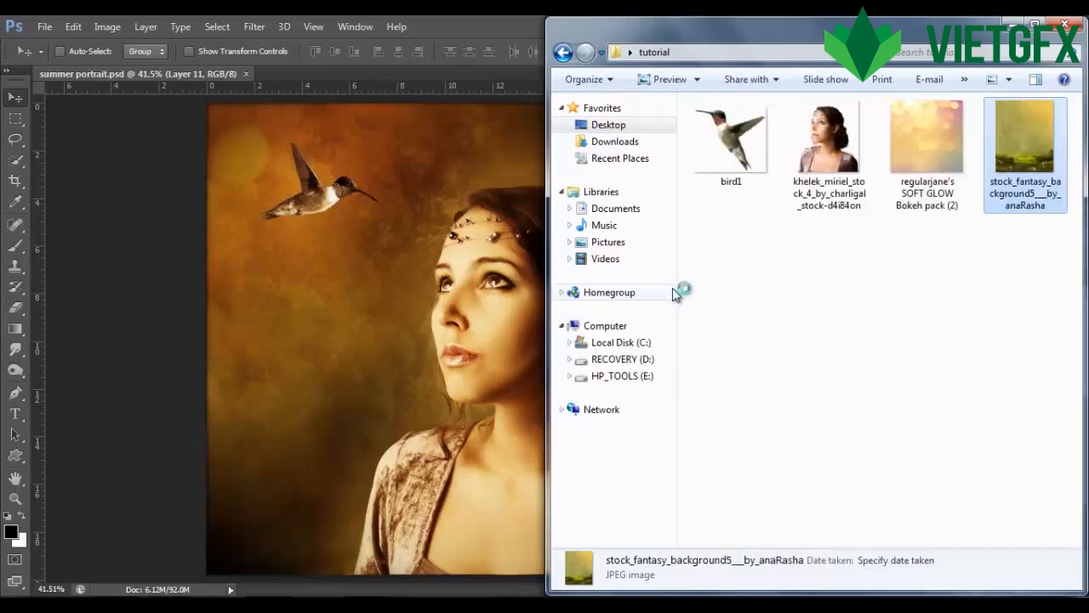
- Duplicate the fantasy background layer and flip the copy horizontally
{"action": "key", "text": "ctrl+0"}
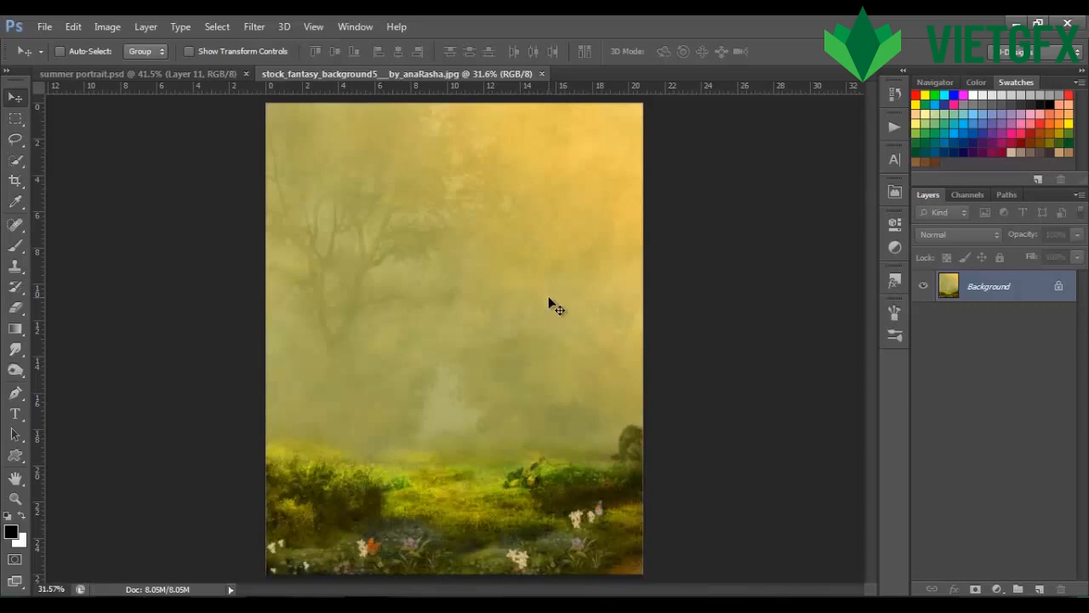
{"action": "key", "text": "ctrl+j"}
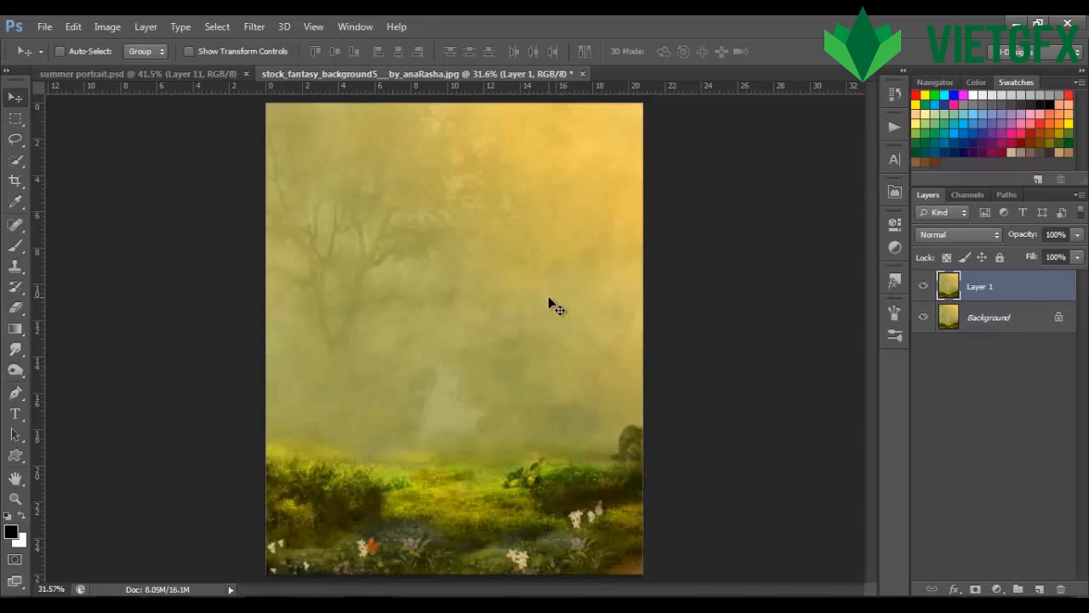
{"action": "key", "text": "ctrl+t"}
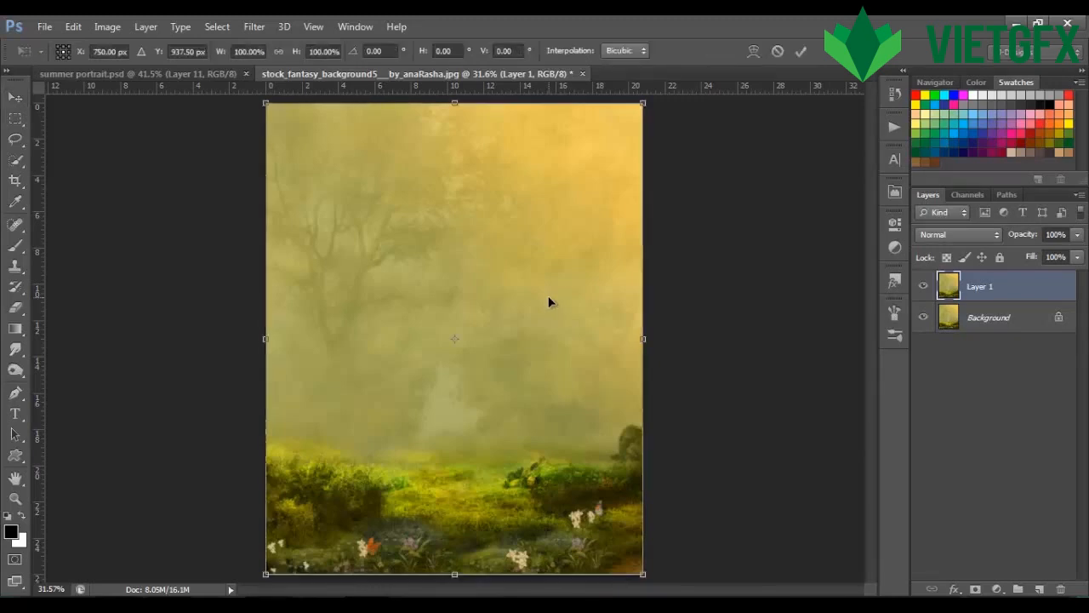
{"action": "right_click", "coordinate": [549, 301]}
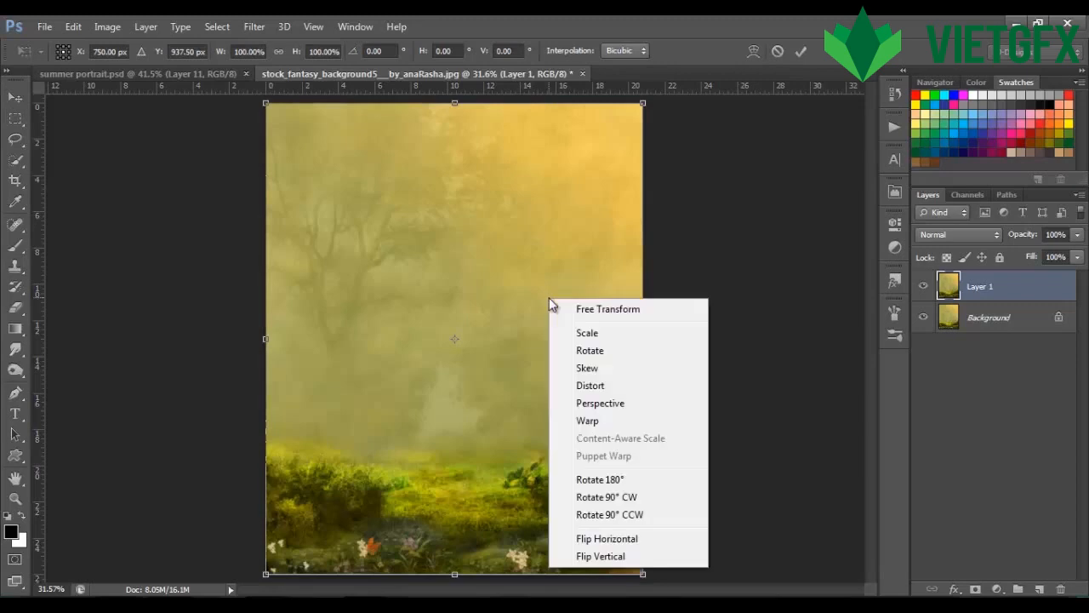
{"action": "left_click", "coordinate": [615, 539]}
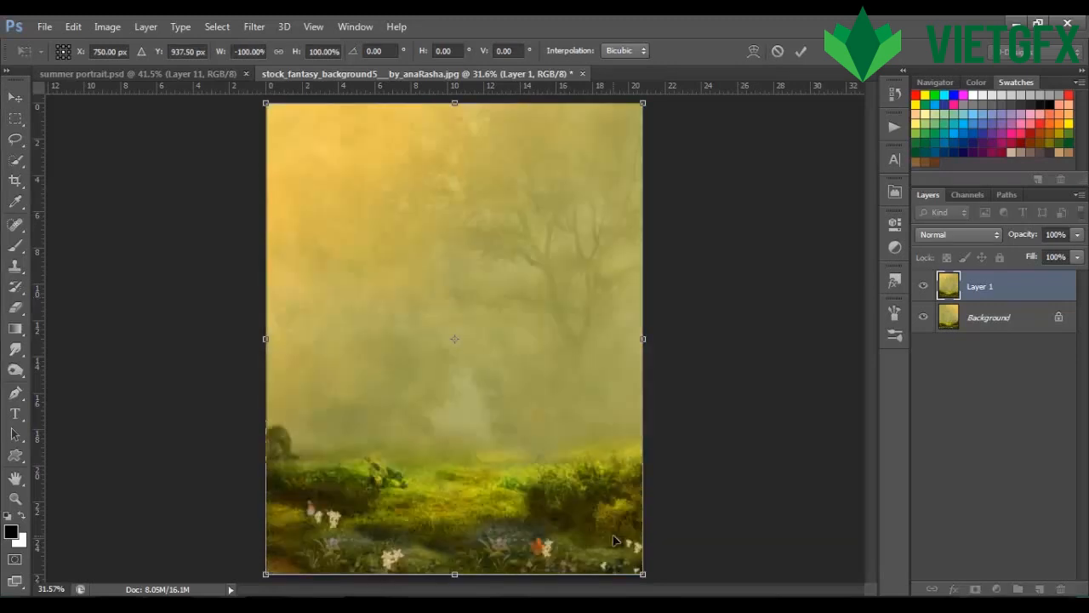
{"action": "left_click", "coordinate": [803, 51]}
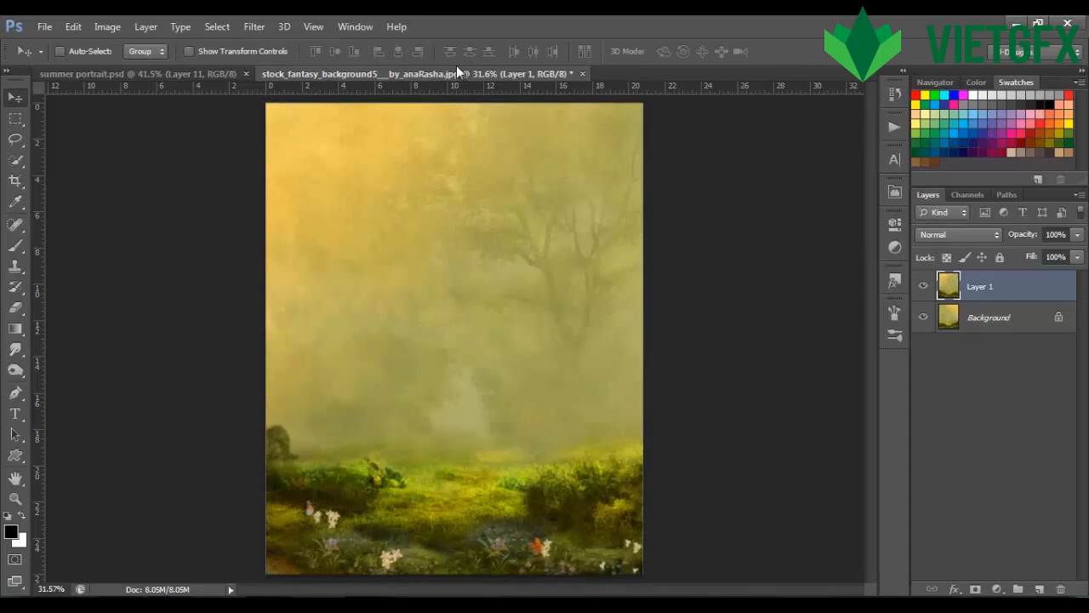
- Crop the flowery meadow off the lower part of the canvas, keeping the full width of the misty sky and tree
{"action": "left_click", "coordinate": [18, 181]}
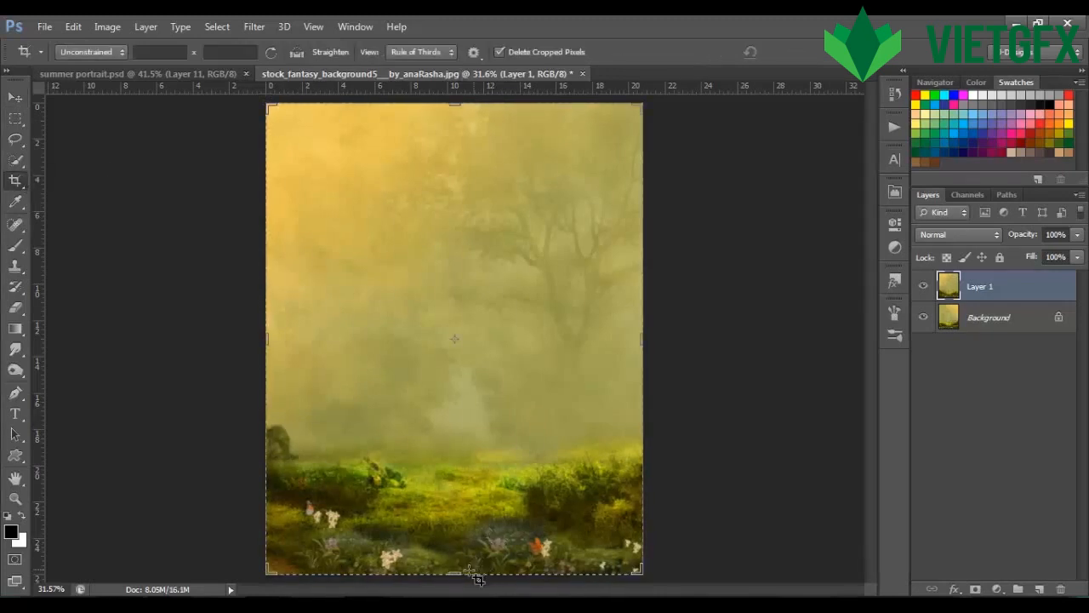
{"action": "left_click_drag", "start_coordinate": [455, 571], "coordinate": [457, 515]}
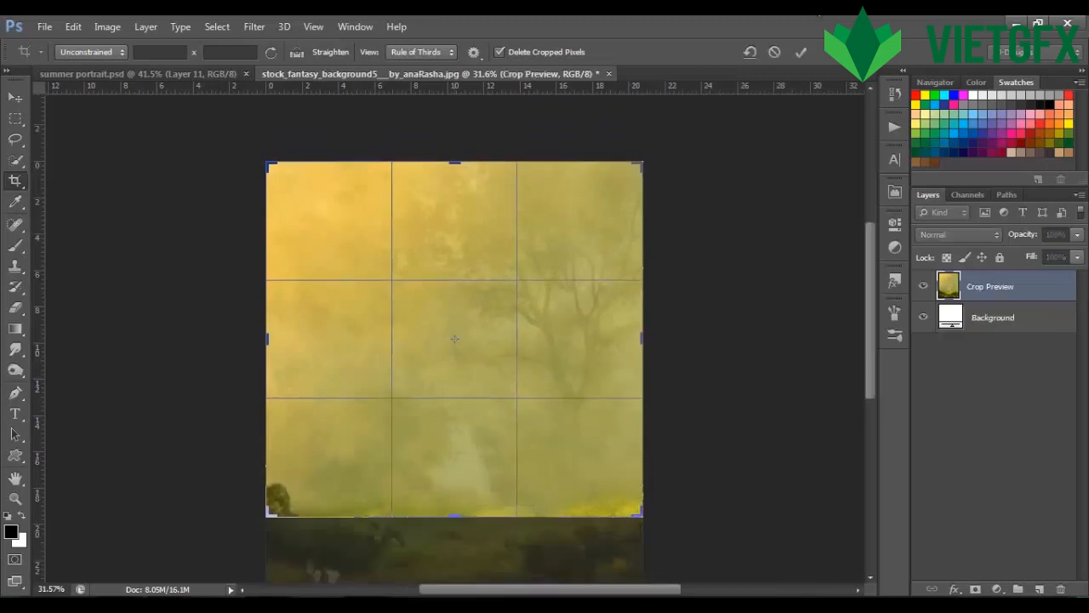
{"action": "key", "text": "Return"}
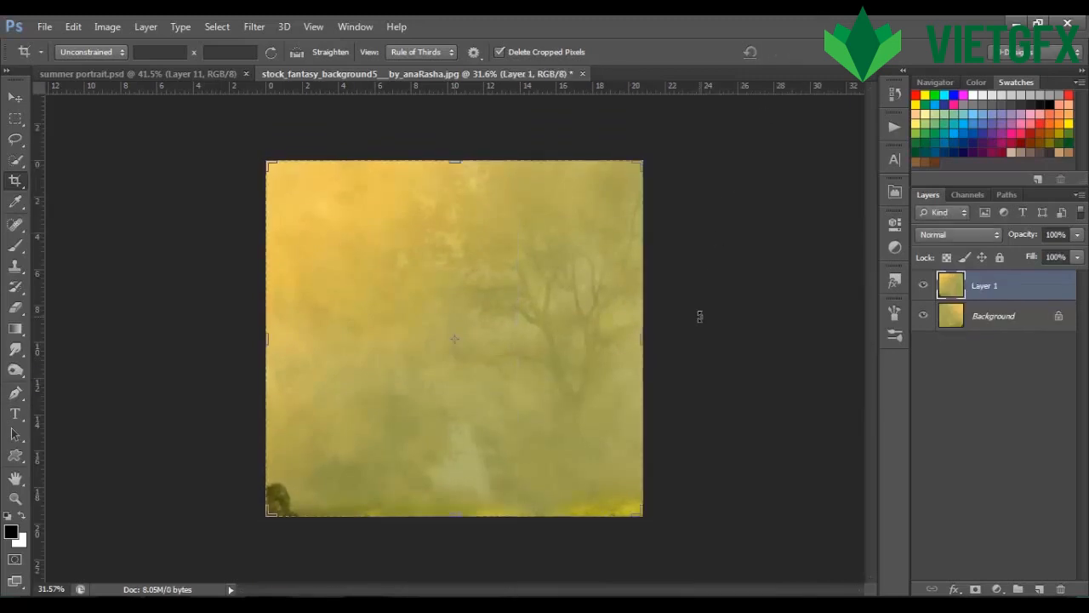
{"action": "key", "text": "ctrl+0"}
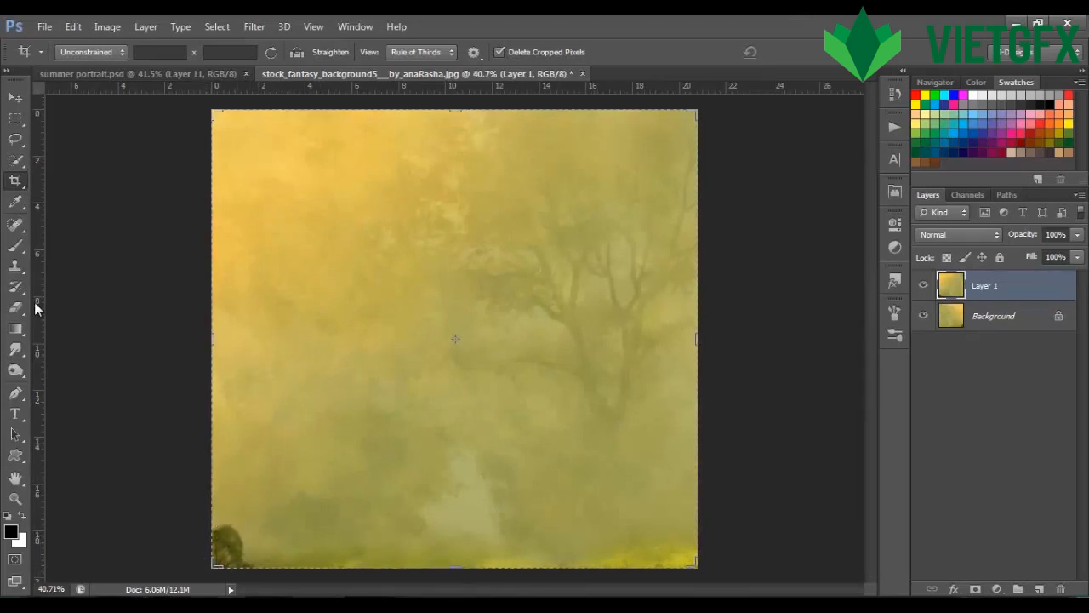
- Remove the dark bush in the image's lower-left corner with the Spot Healing Brush at size 80
{"action": "left_click", "coordinate": [16, 224]}
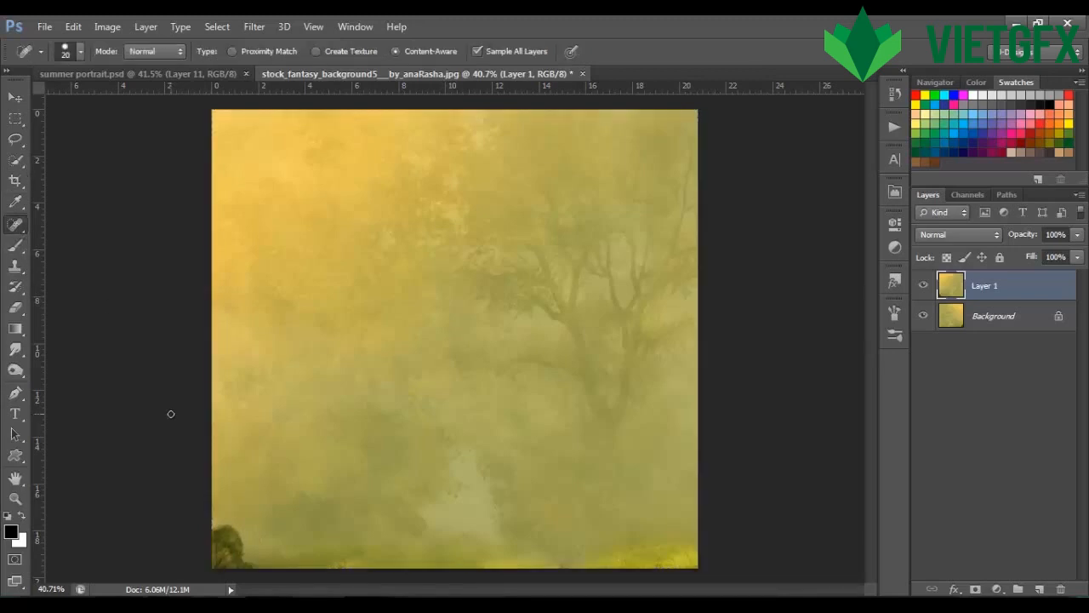
{"action": "left_click", "coordinate": [17, 225]}
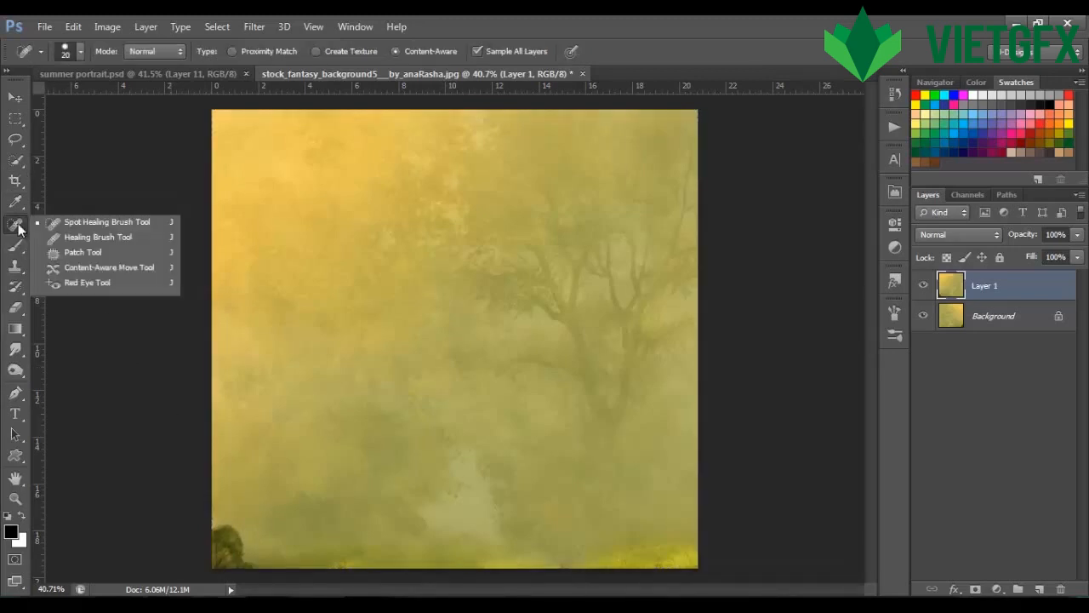
{"action": "left_click", "coordinate": [19, 228]}
{"action": "key", "text": "bracketright"}
{"action": "key", "text": "bracketright"}
{"action": "key", "text": "bracketright"}
{"action": "key", "text": "bracketright"}
{"action": "key", "text": "bracketright"}
{"action": "key", "text": "bracketright"}
{"action": "mouse_move", "coordinate": [212, 540]}
{"action": "left_mouse_down"}
{"action": "mouse_move", "coordinate": [223, 528]}
{"action": "mouse_move", "coordinate": [241, 564]}
{"action": "mouse_move", "coordinate": [212, 557]}
{"action": "left_mouse_up"}
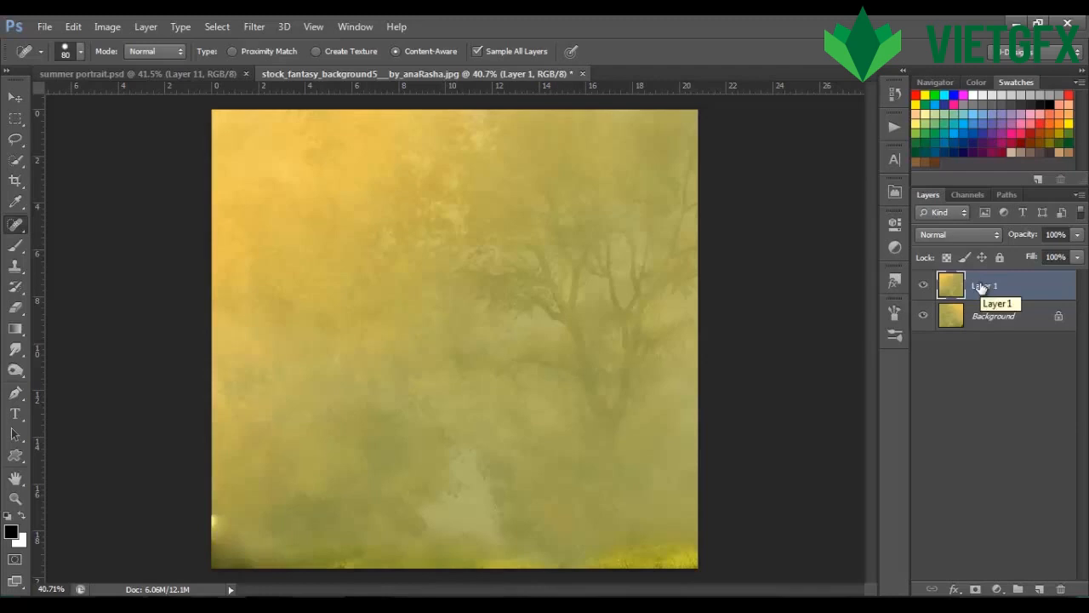
- Duplicate Layer 1 twice and set the blend mode of Layer 1 copy to Screen
{"action": "key", "text": "ctrl+j"}
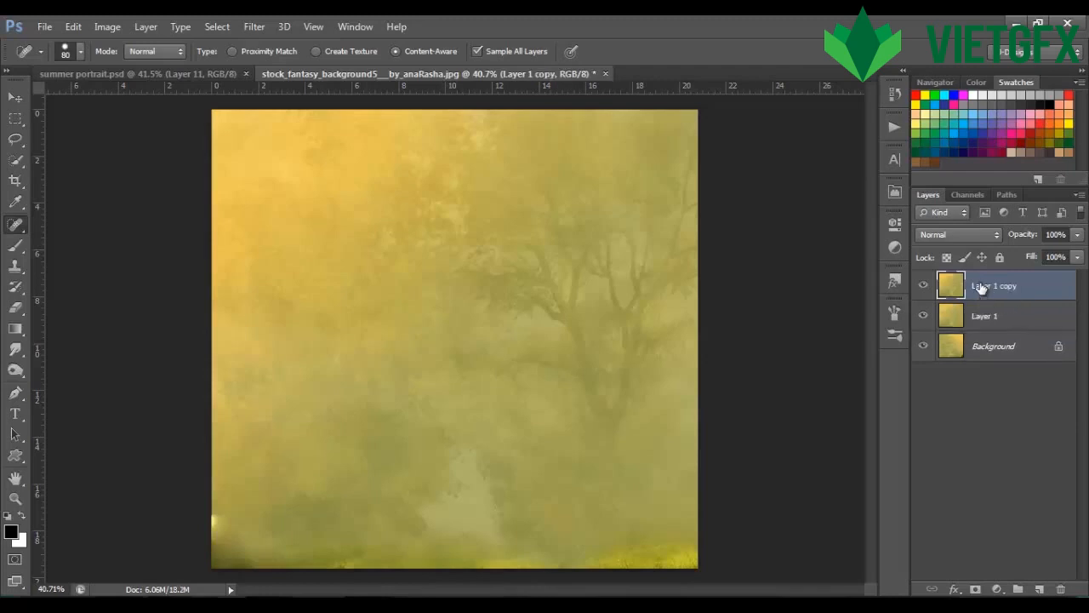
{"action": "key", "text": "ctrl+j"}
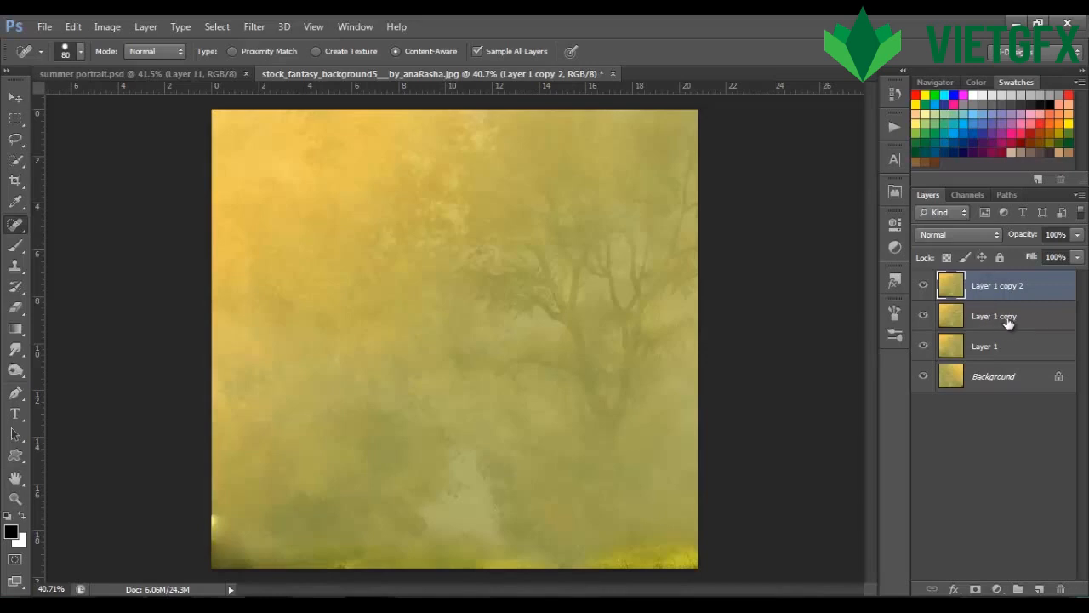
{"action": "left_click", "coordinate": [1009, 322]}
{"action": "left_click", "coordinate": [991, 233]}
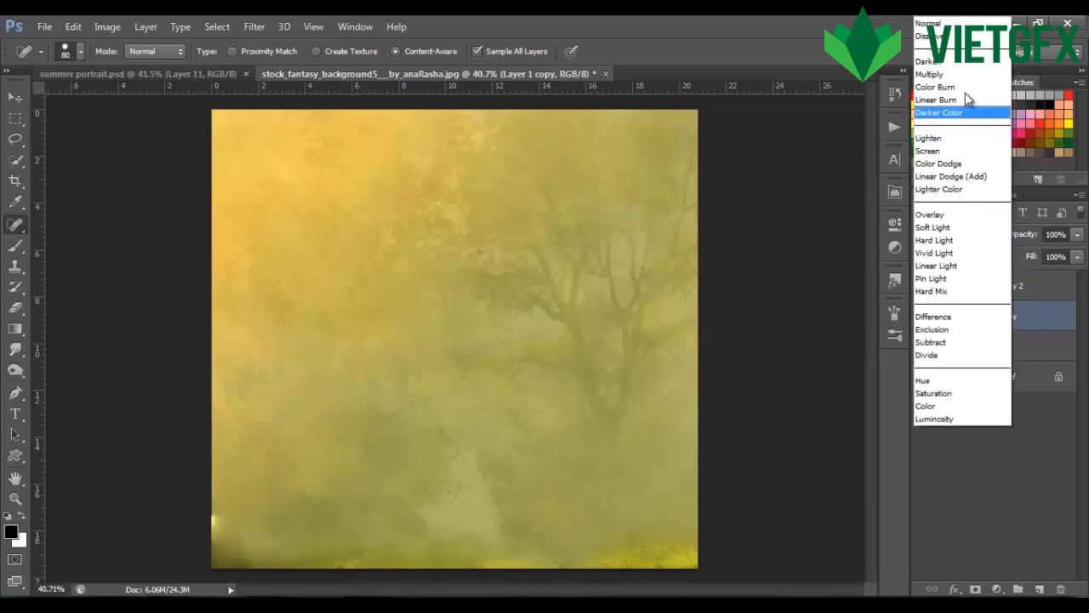
{"action": "left_click", "coordinate": [962, 151]}
- Set the blend mode of Layer 1 copy 2 to Multiply and compare the image with that layer hidden and shown
{"action": "left_click", "coordinate": [980, 287]}
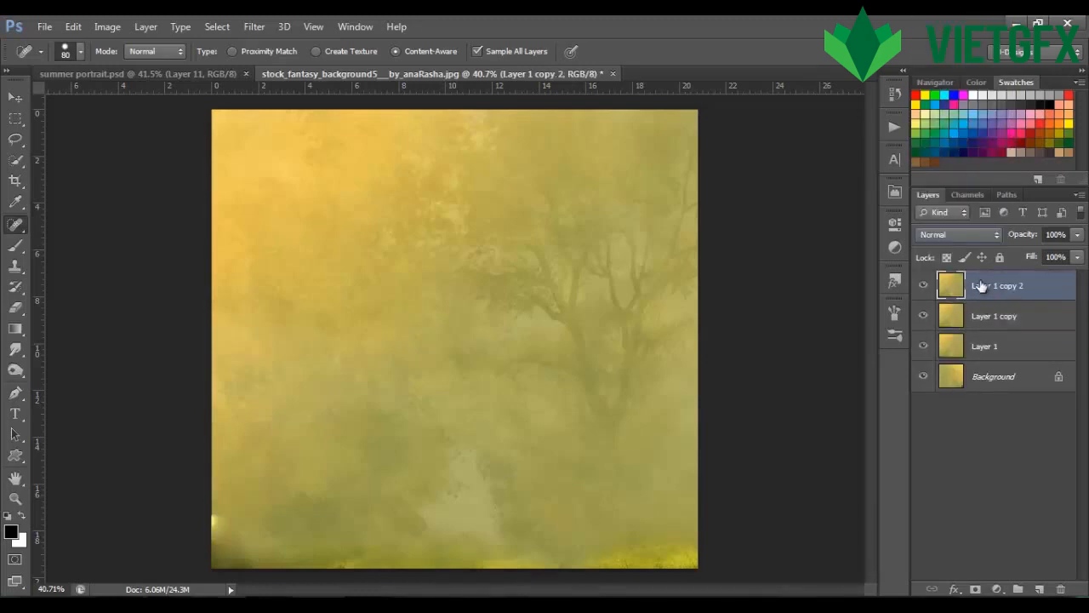
{"action": "left_click", "coordinate": [980, 233]}
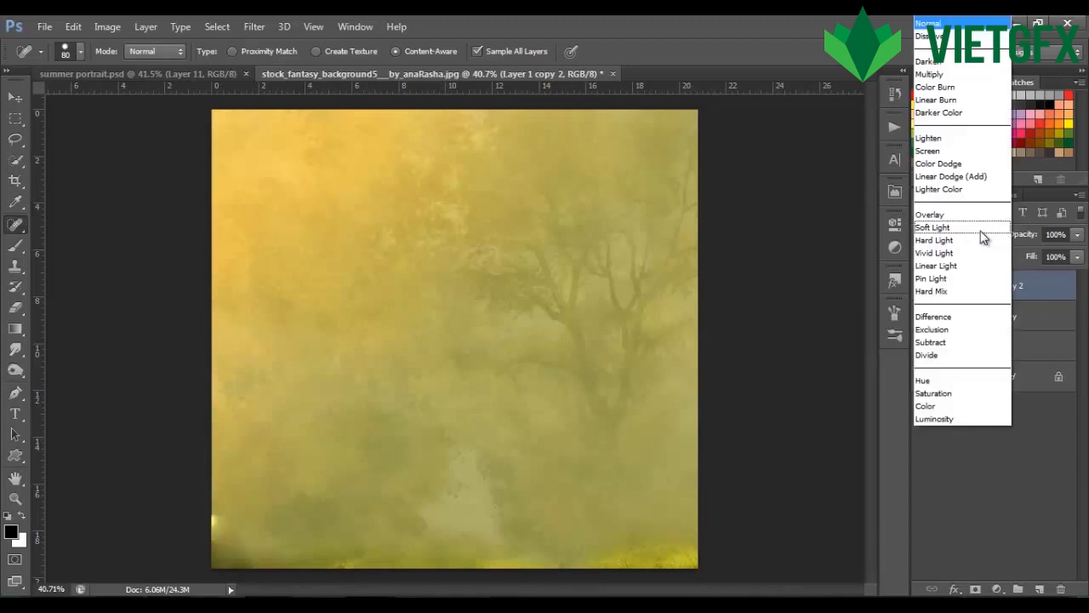
{"action": "left_click", "coordinate": [964, 73]}
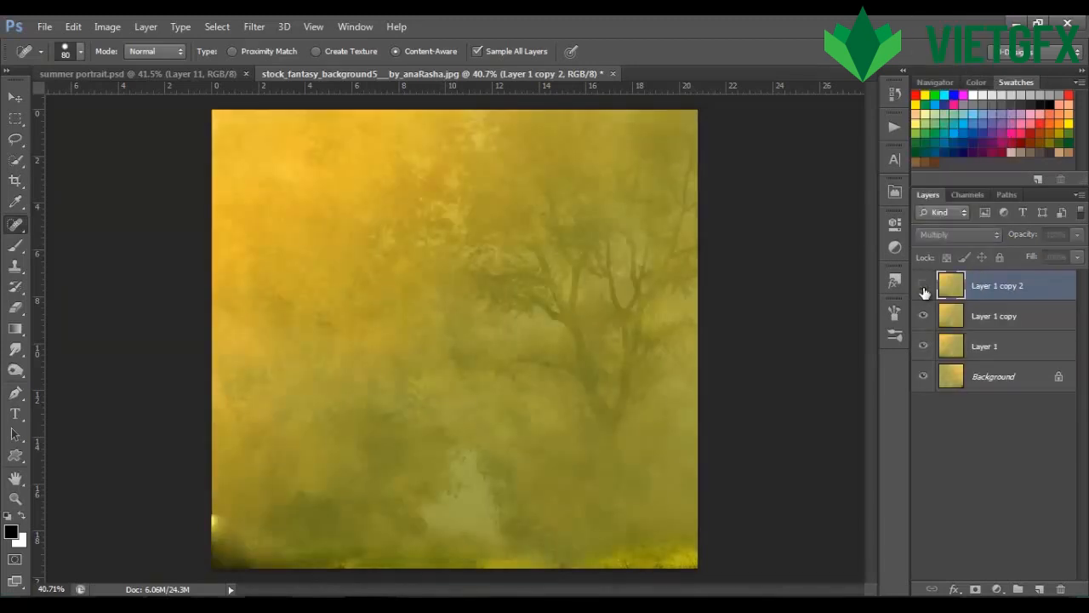
{"action": "left_click", "coordinate": [923, 286]}
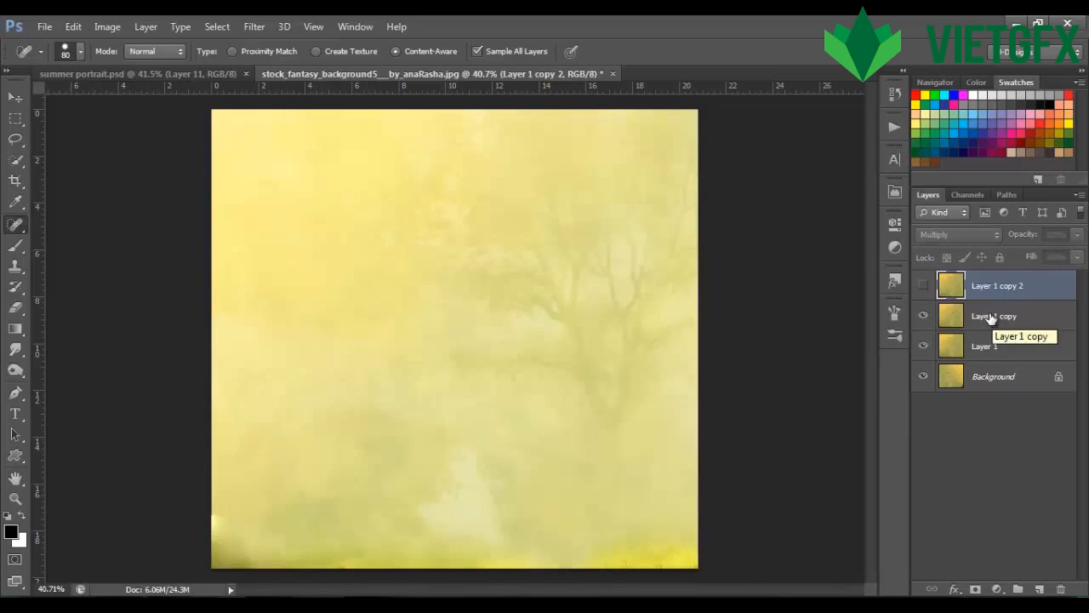
{"action": "left_click", "coordinate": [924, 287]}
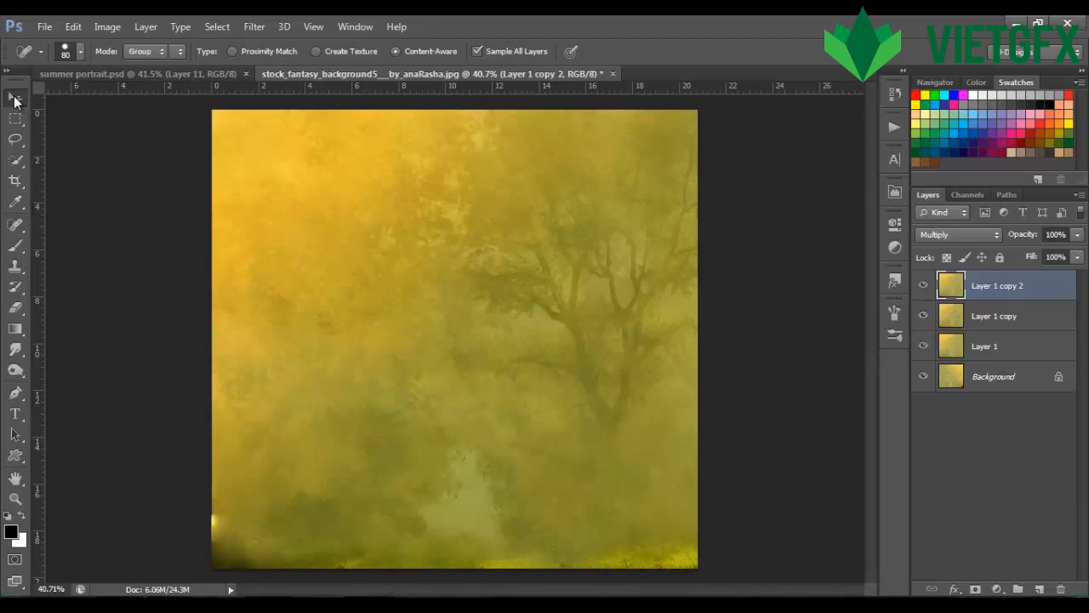
- Place the khelek_miriel stock portrait from the tutorial folder in File Explorer into the background document
{"action": "left_click", "coordinate": [16, 97]}
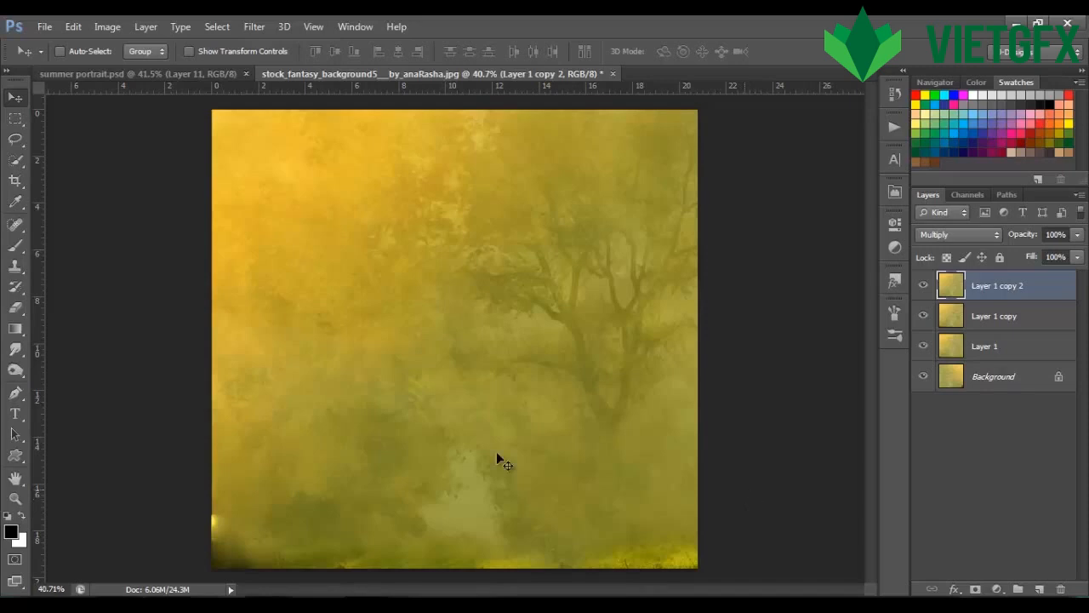
{"action": "key", "text": "alt+Tab"}
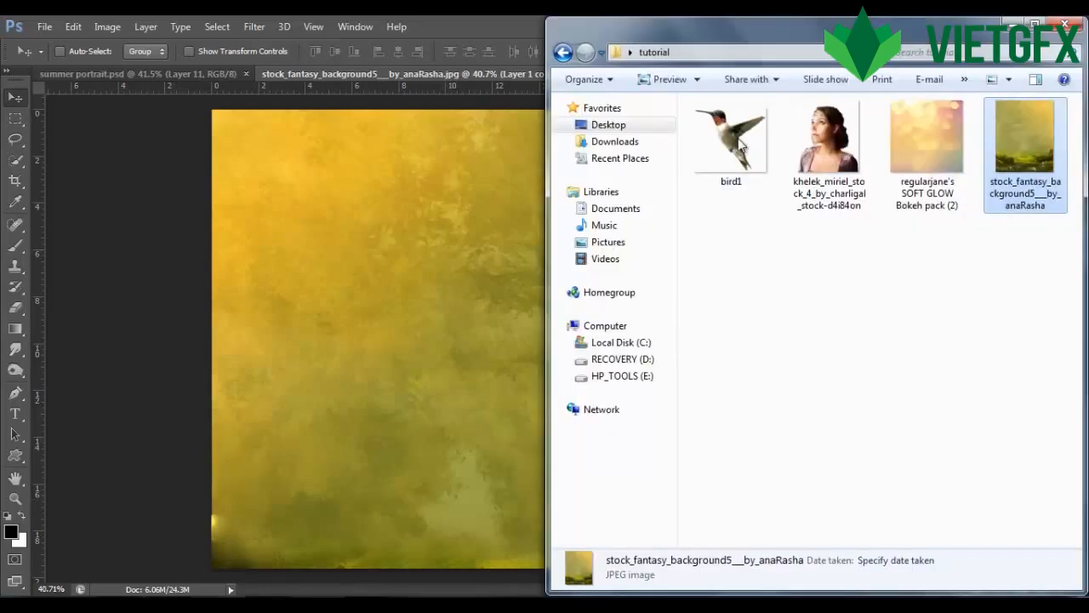
{"action": "left_click_drag", "start_coordinate": [826, 153], "coordinate": [461, 371]}
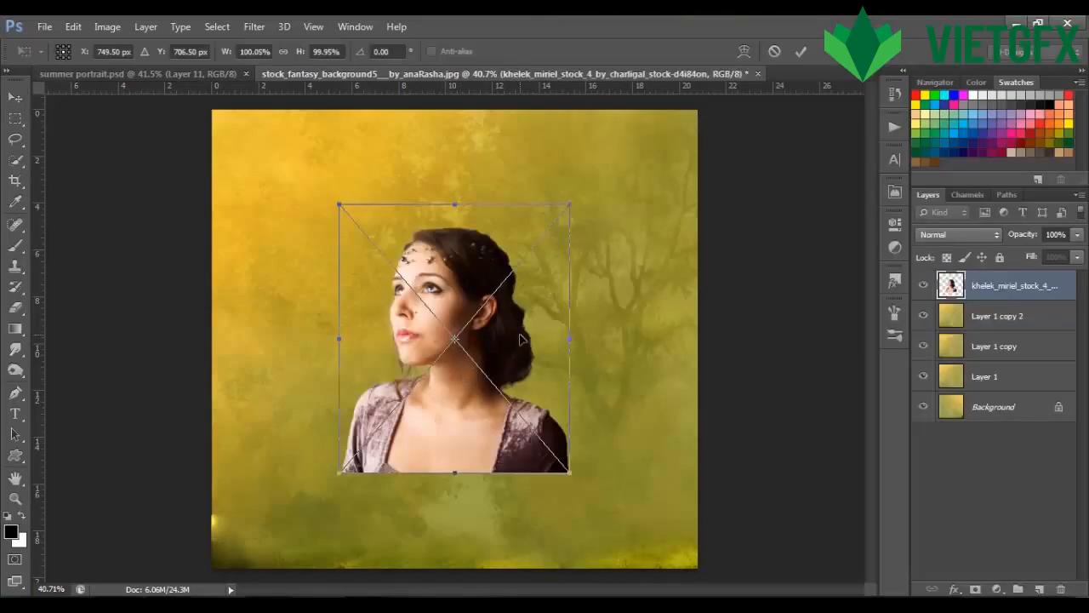
- Scale the placed portrait proportionally to 155.64% and position it in the right half of the canvas, resting on the lower edge
{"action": "left_click_drag", "start_coordinate": [541, 348], "coordinate": [661, 439]}
{"action": "left_click", "coordinate": [284, 51]}
{"action": "left_click_drag", "start_coordinate": [467, 301], "coordinate": [339, 152]}
{"action": "left_click_drag", "start_coordinate": [507, 285], "coordinate": [526, 293]}
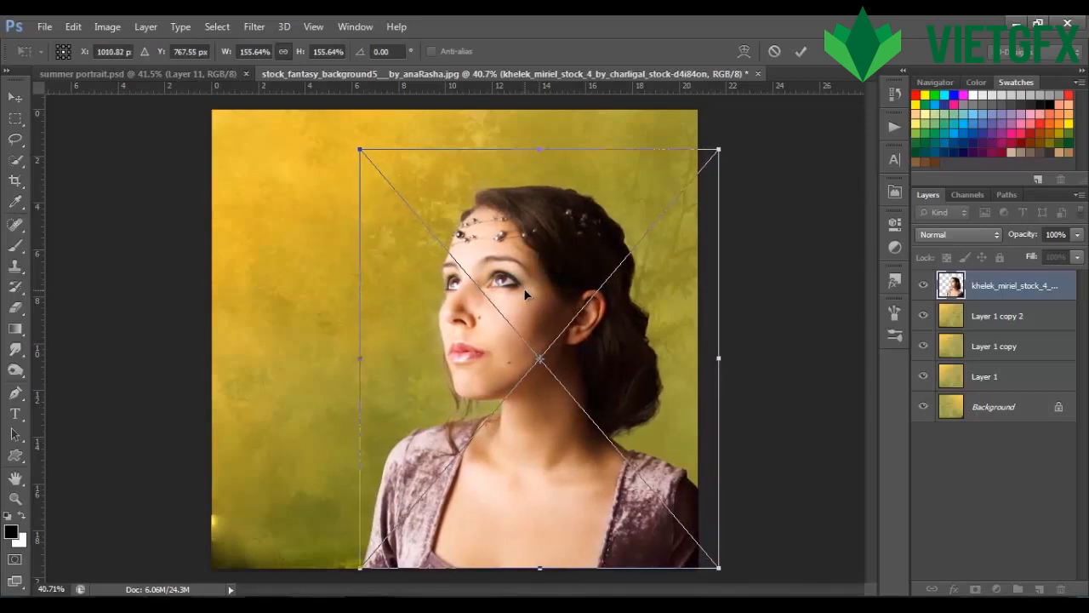
{"action": "key", "text": "shift+alt+m"}
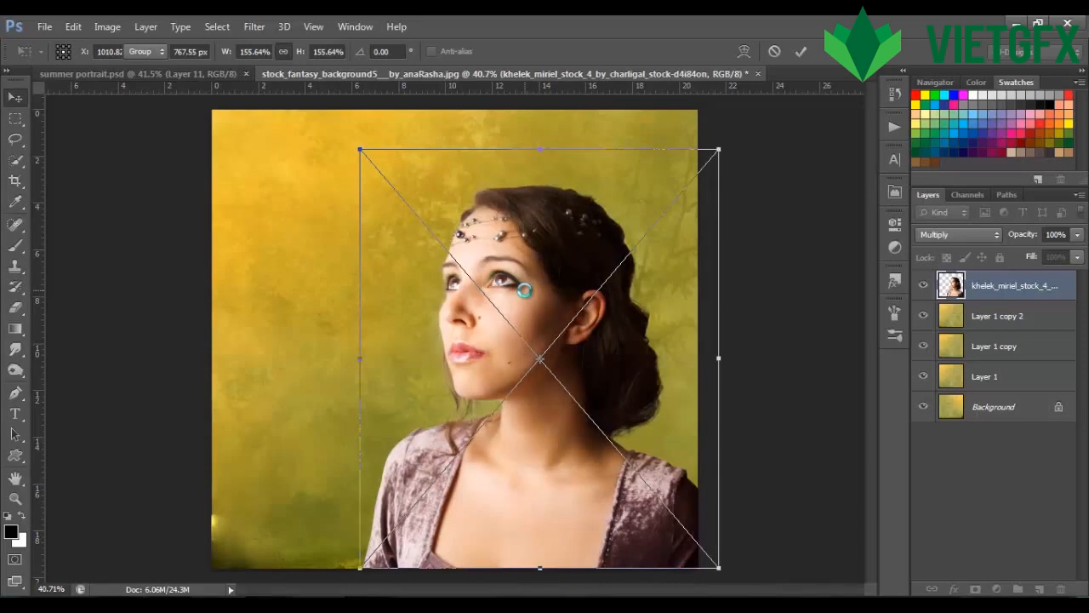
{"action": "key", "text": "Return"}
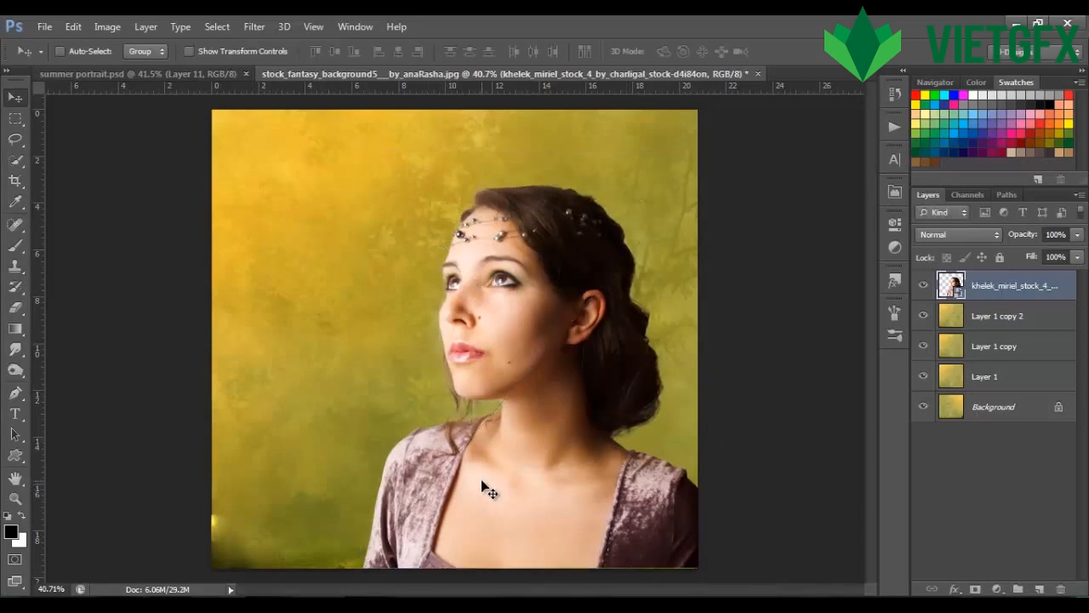
- Rasterize the placed portrait layer
{"action": "scroll", "coordinate": [481, 487], "scroll_direction": "up", "scroll_amount": 3}
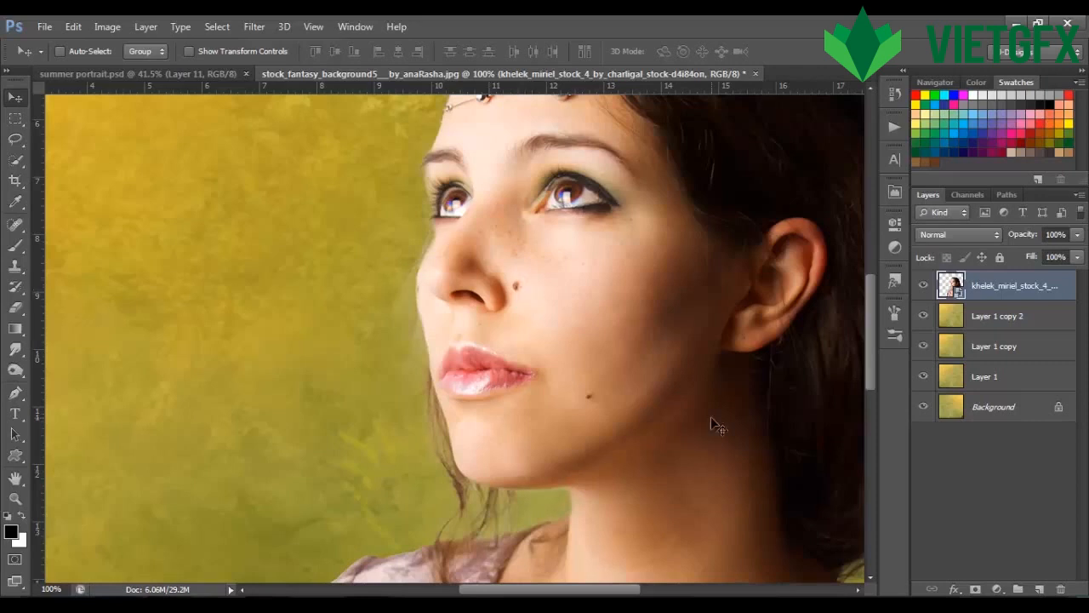
{"action": "right_click", "coordinate": [1049, 283]}
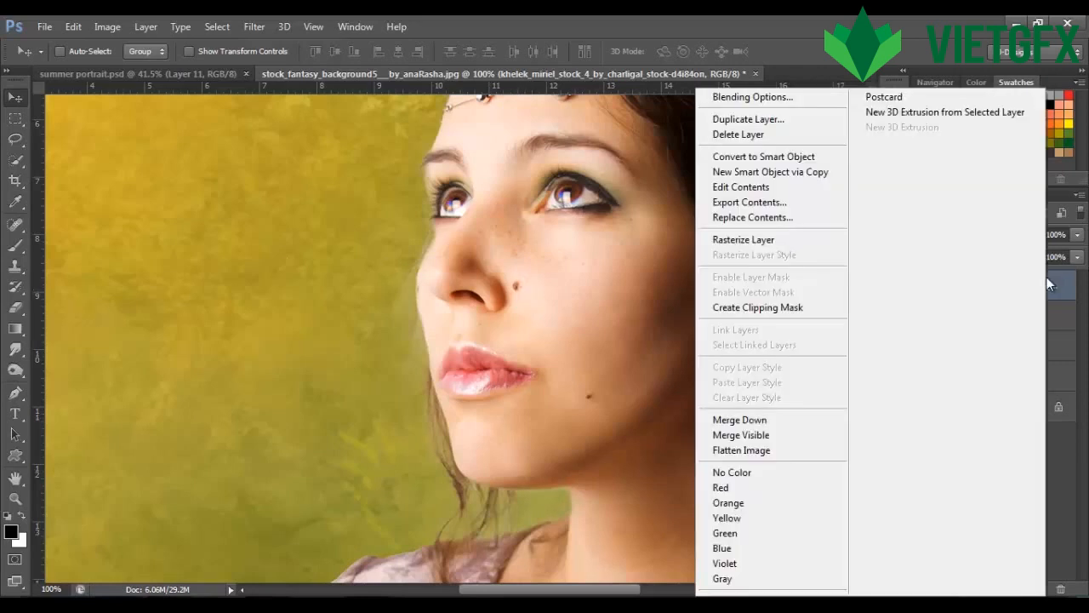
{"action": "left_click", "coordinate": [821, 241]}
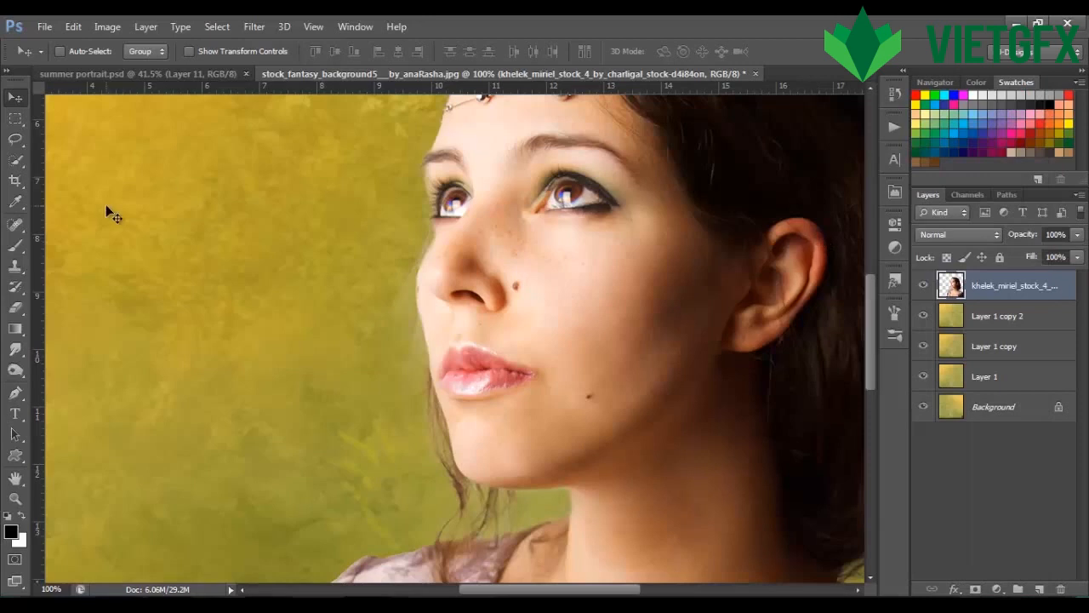
- Remove the moles beside the nose and on the lower cheek with the Spot Healing Brush at size 15
{"action": "left_click", "coordinate": [17, 224]}
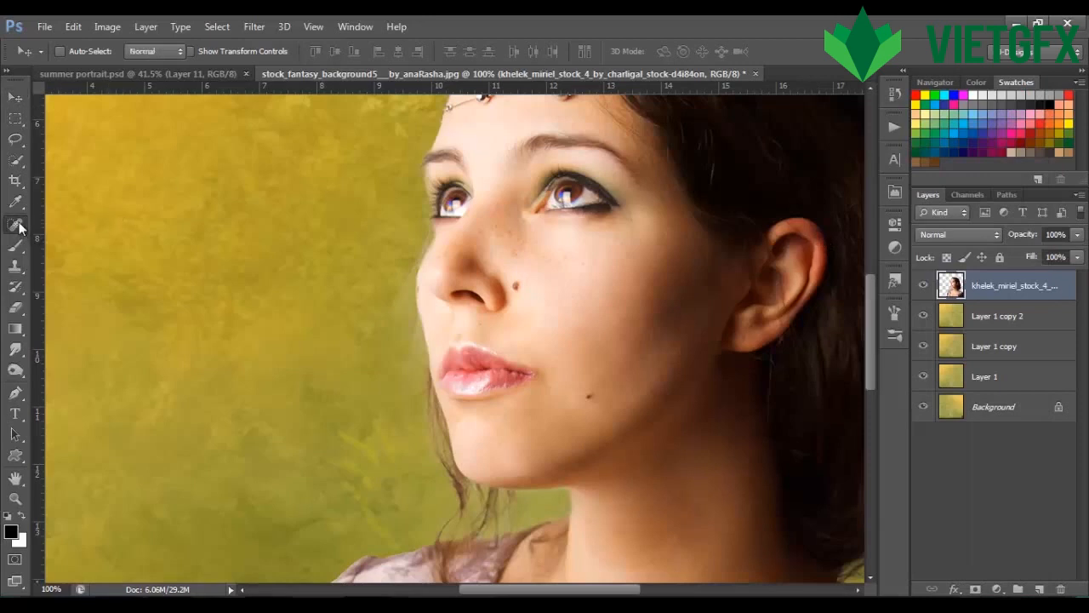
{"action": "key", "text": "bracketleft"}
{"action": "key", "text": "bracketleft"}
{"action": "key", "text": "bracketleft"}
{"action": "key", "text": "bracketleft"}
{"action": "key", "text": "bracketleft"}
{"action": "key", "text": "bracketleft"}
{"action": "key", "text": "bracketleft"}
{"action": "key", "text": "bracketleft"}
{"action": "key", "text": "bracketleft"}
{"action": "key", "text": "bracketleft"}
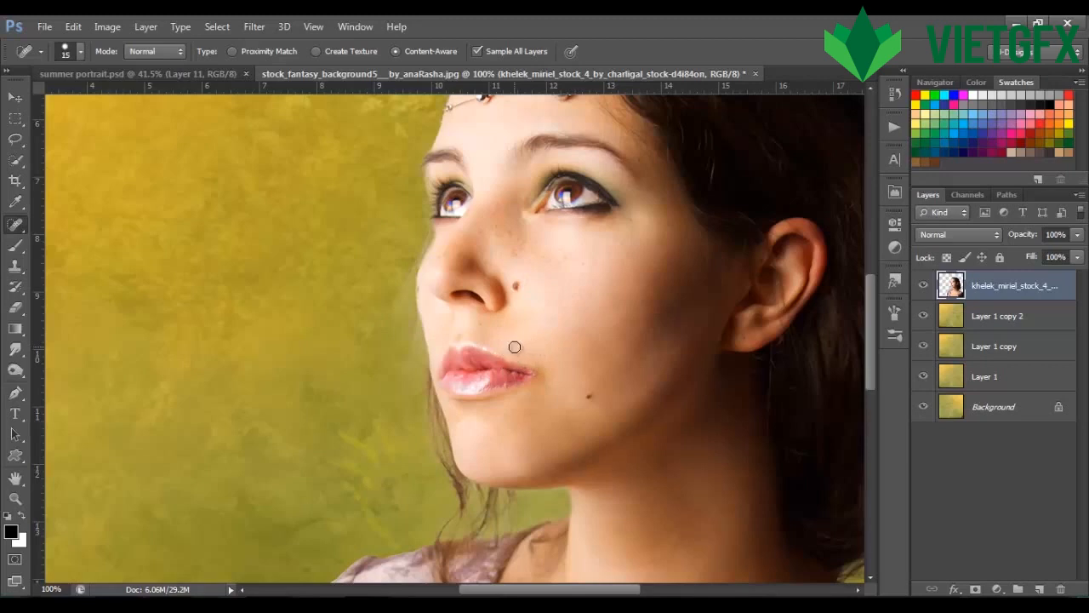
{"action": "left_click", "coordinate": [517, 287]}
{"action": "left_click", "coordinate": [590, 397]}
{"action": "key", "text": "space"}
{"action": "left_click_drag", "start_coordinate": [653, 317], "coordinate": [678, 385]}
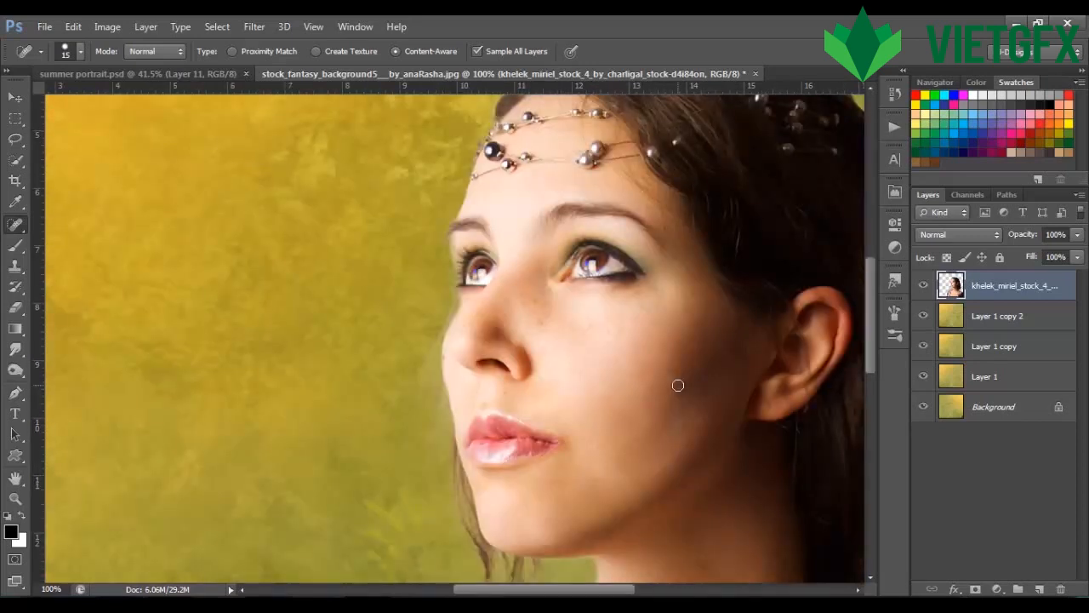
{"action": "key", "text": "ctrl+0"}
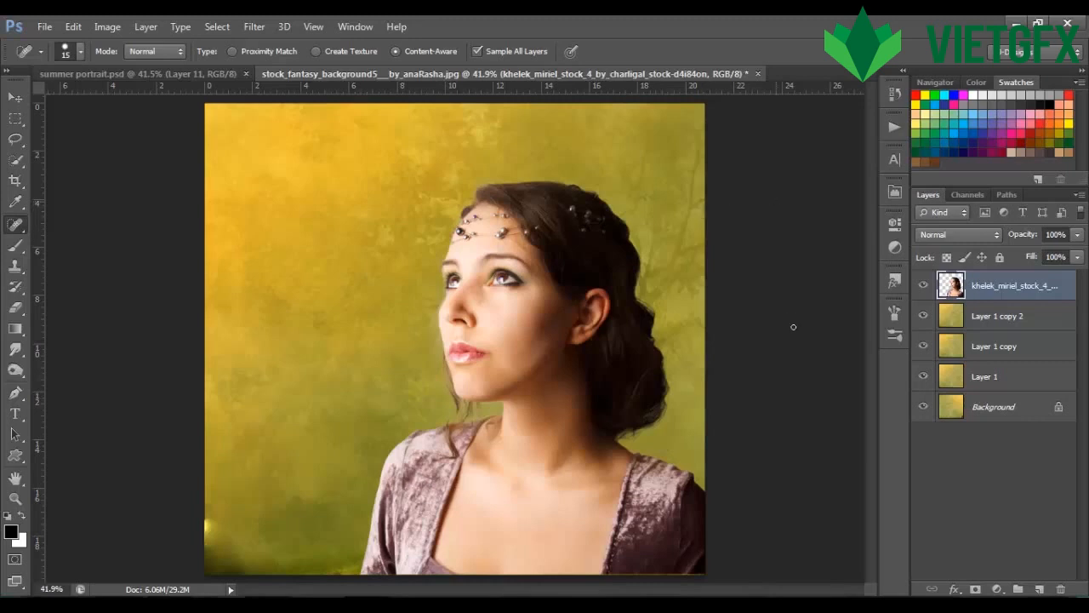
- Add a Hue/Saturation adjustment clipped to the portrait layer, with Saturation -18 and Lightness -8
{"action": "left_click", "coordinate": [998, 589]}
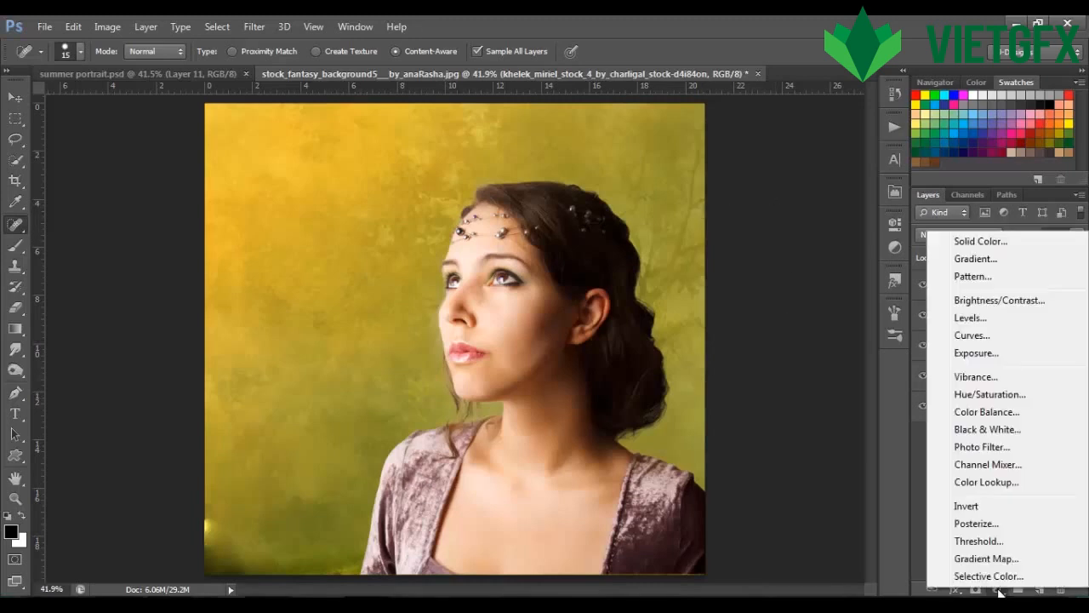
{"action": "left_click", "coordinate": [998, 395]}
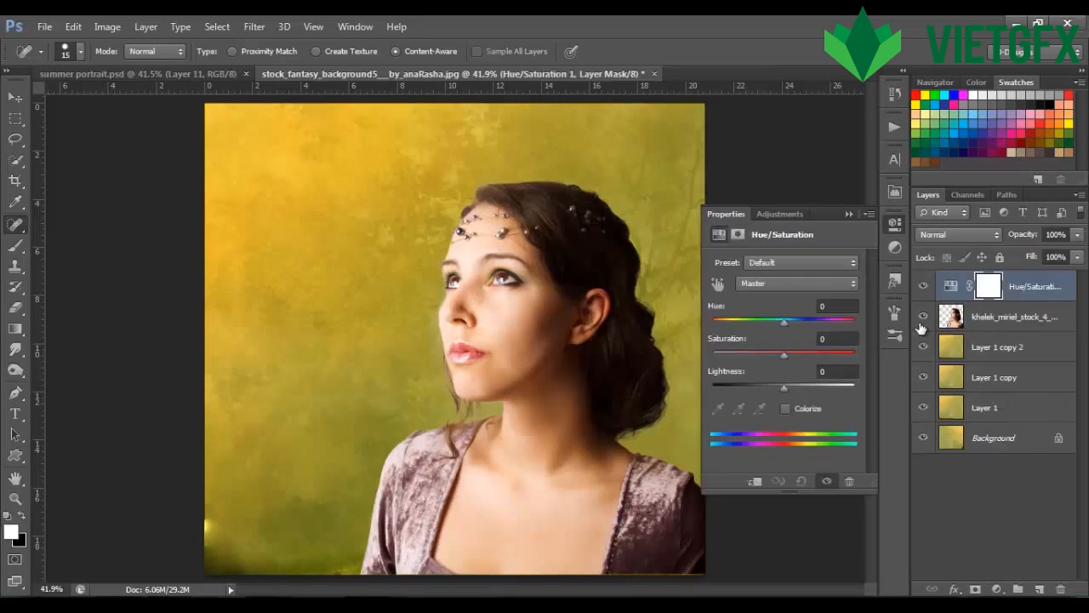
{"action": "left_click", "coordinate": [843, 339]}
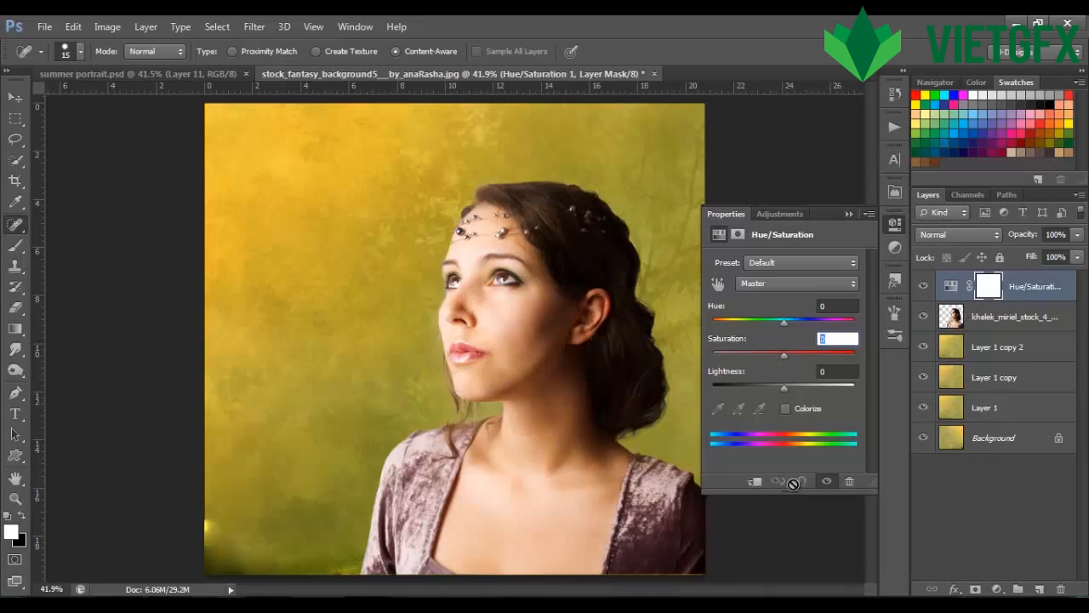
{"action": "left_click", "coordinate": [755, 482]}
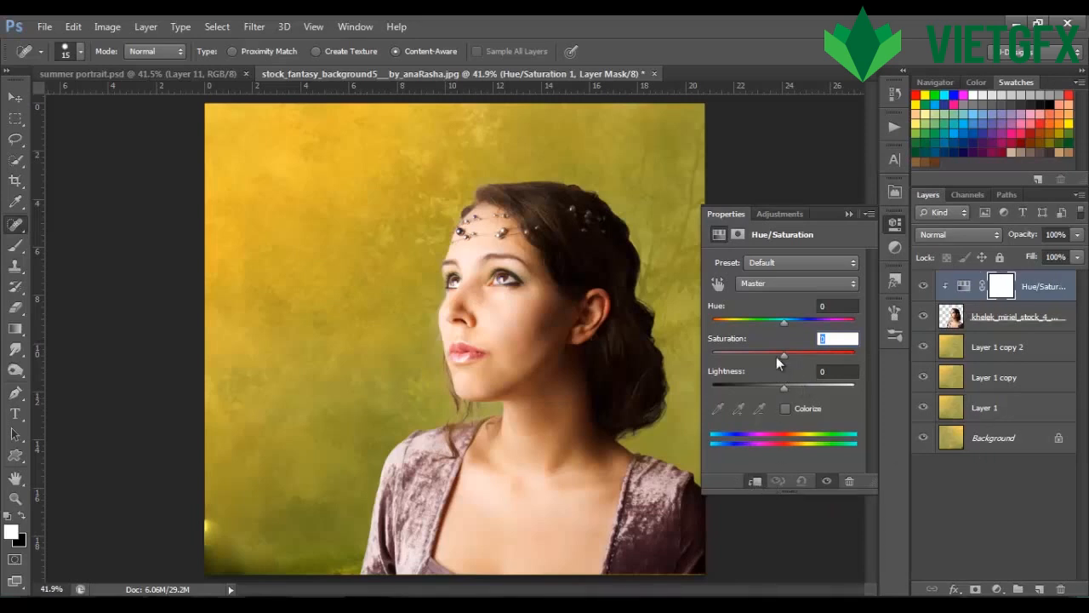
{"action": "type", "text": "-18"}
{"action": "key", "text": "Tab"}
{"action": "type", "text": "-8"}
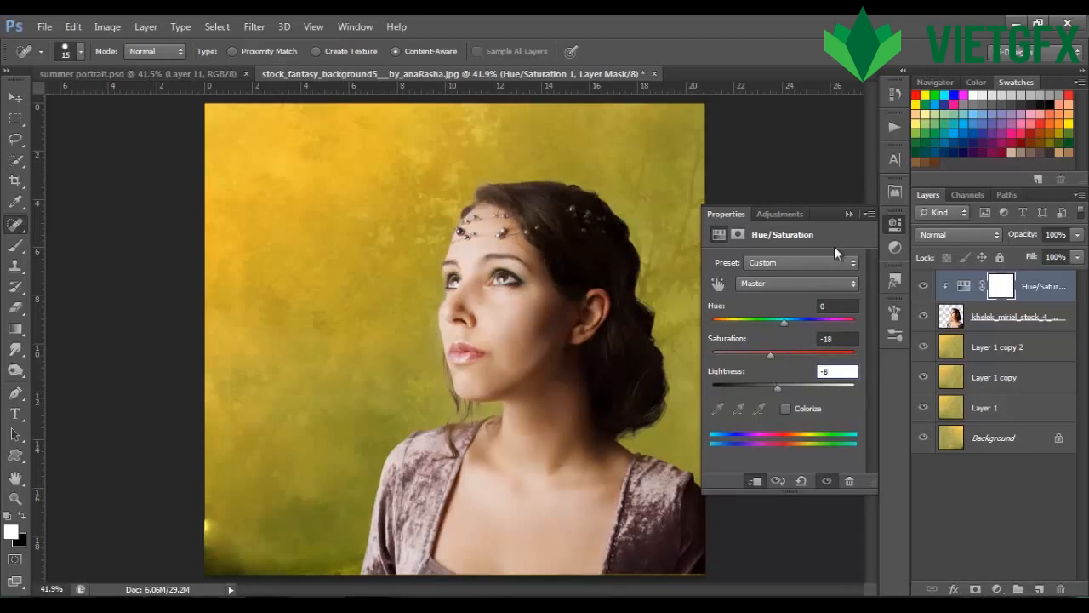
{"action": "left_click", "coordinate": [848, 214]}
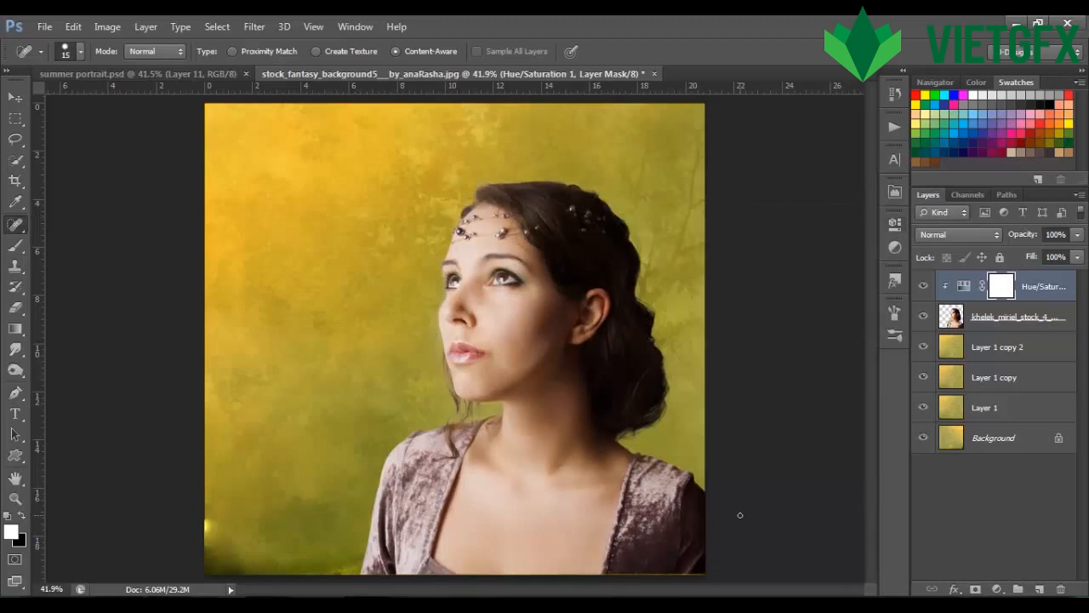
- Add a Color Balance adjustment clipped to the portrait, setting the midtones to Cyan-Red 11 and Magenta-Green 7
{"action": "left_click", "coordinate": [998, 589]}
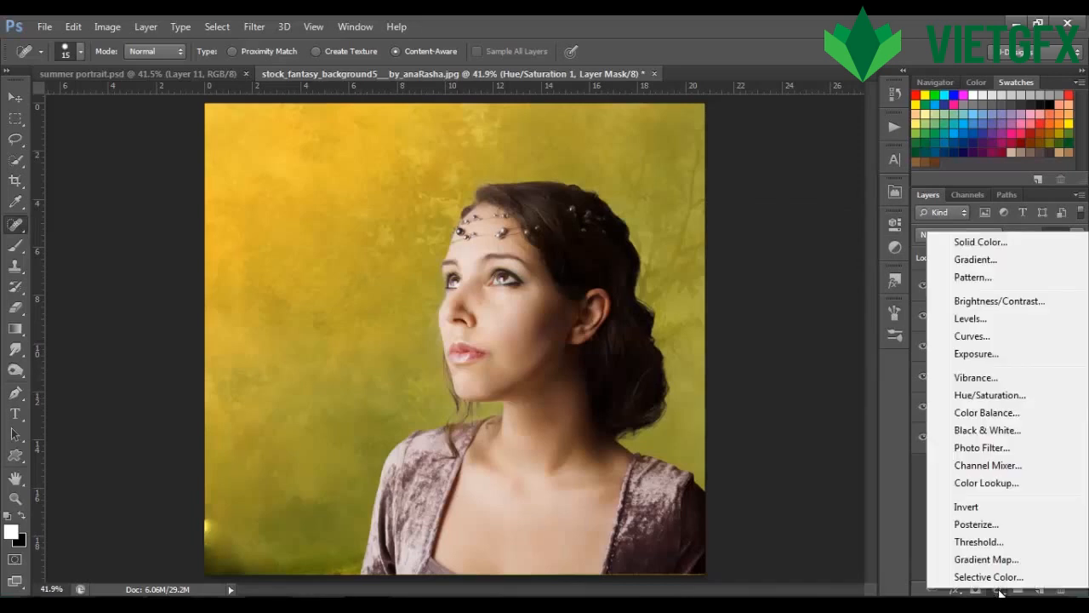
{"action": "left_click", "coordinate": [1002, 413]}
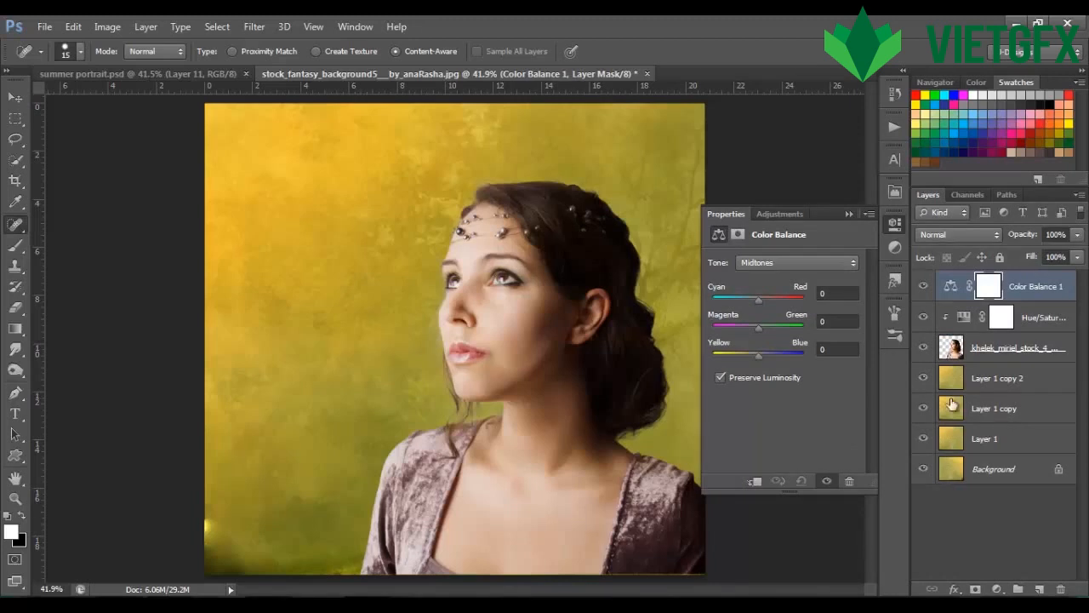
{"action": "left_click", "coordinate": [755, 482]}
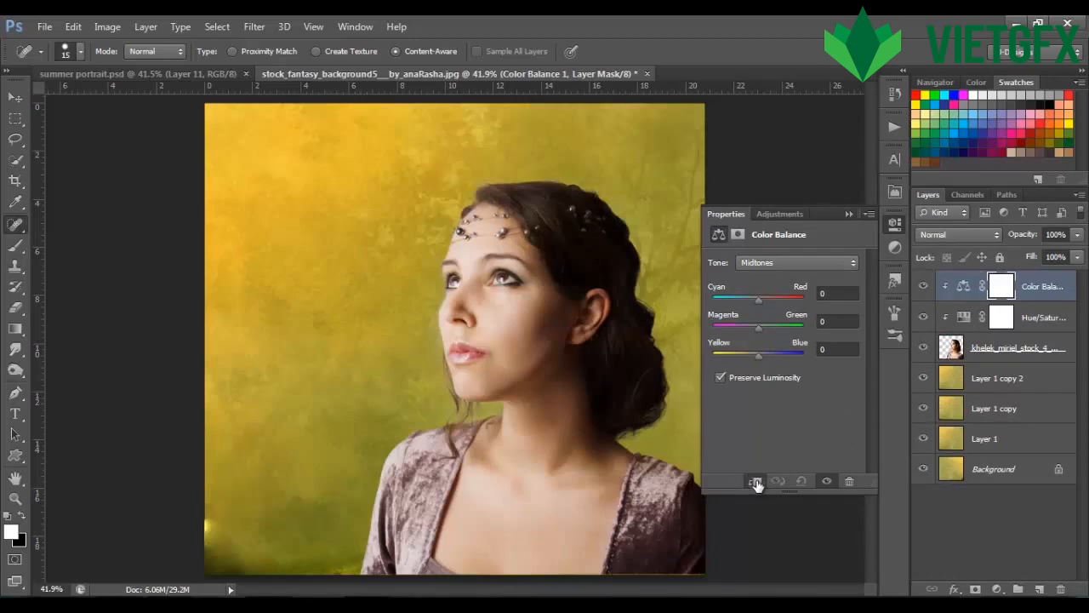
{"action": "left_click", "coordinate": [823, 294]}
{"action": "type", "text": "11"}
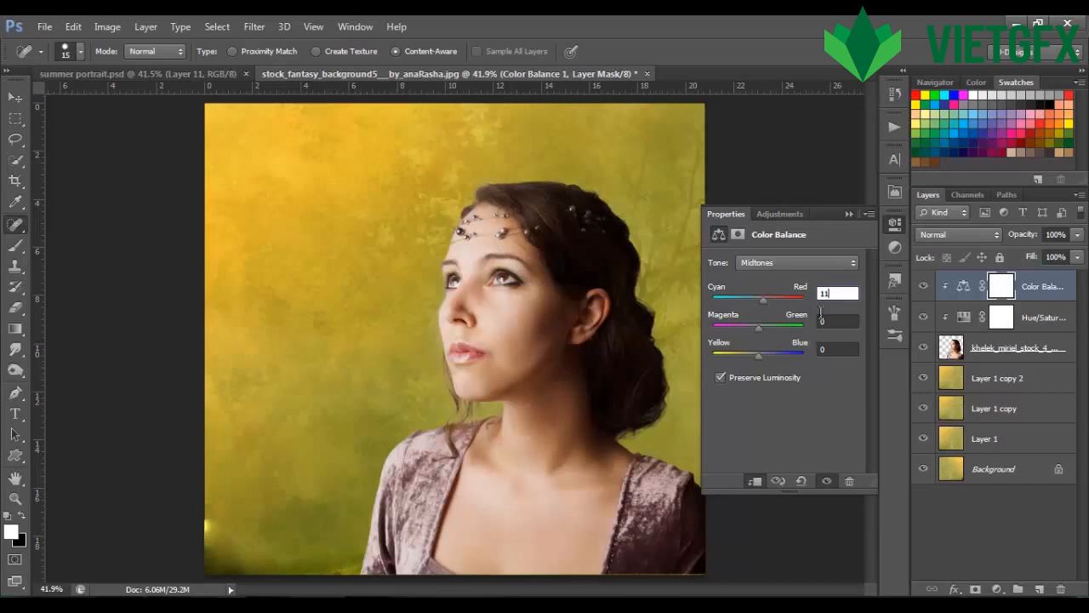
{"action": "left_click", "coordinate": [828, 323]}
{"action": "type", "text": "7"}
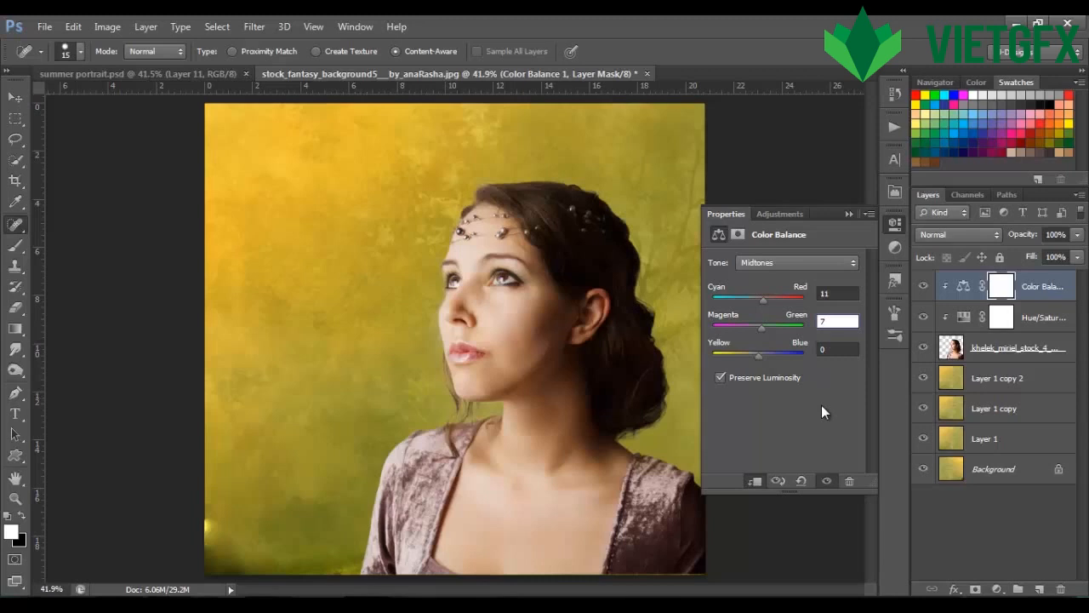
- Set the Color Balance shadows to Cyan-Red 14, Magenta-Green 7 and Yellow-Blue -16
{"action": "left_click", "coordinate": [854, 263]}
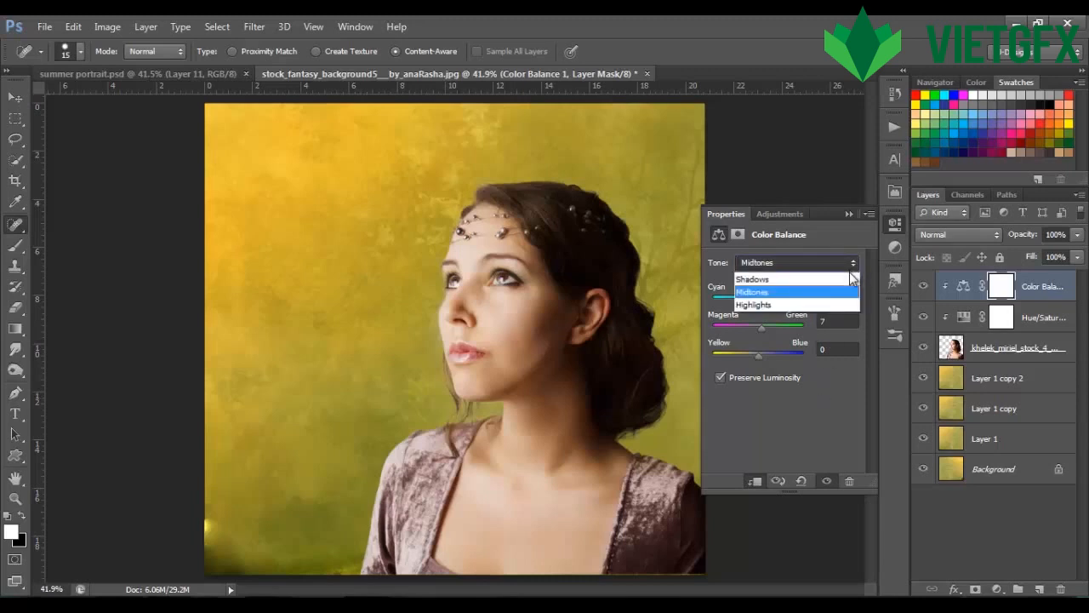
{"action": "left_click", "coordinate": [851, 279]}
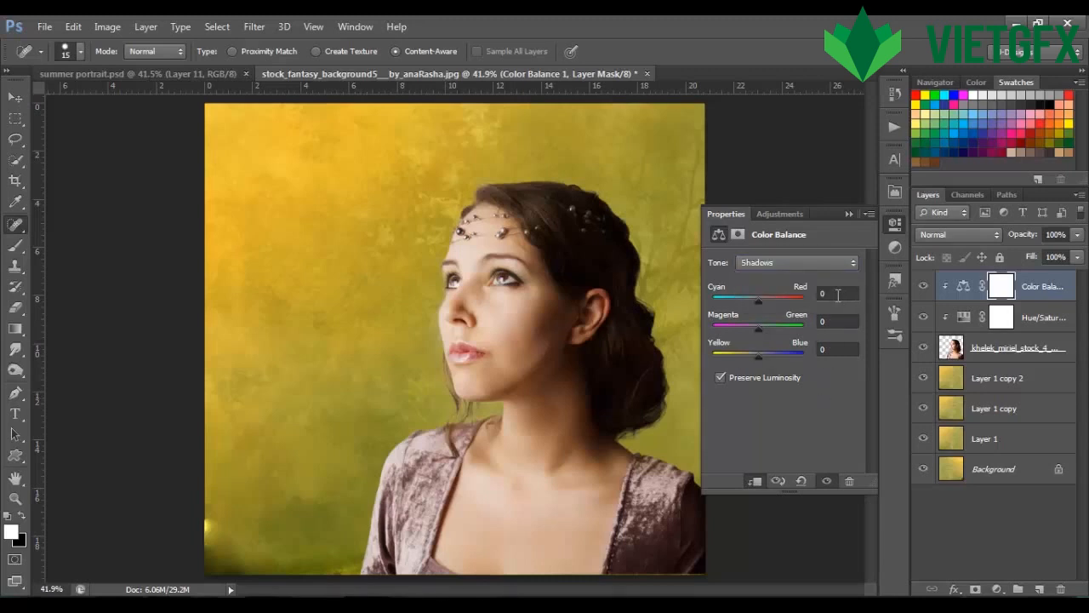
{"action": "left_click", "coordinate": [839, 294]}
{"action": "type", "text": "14"}
{"action": "key", "text": "Tab"}
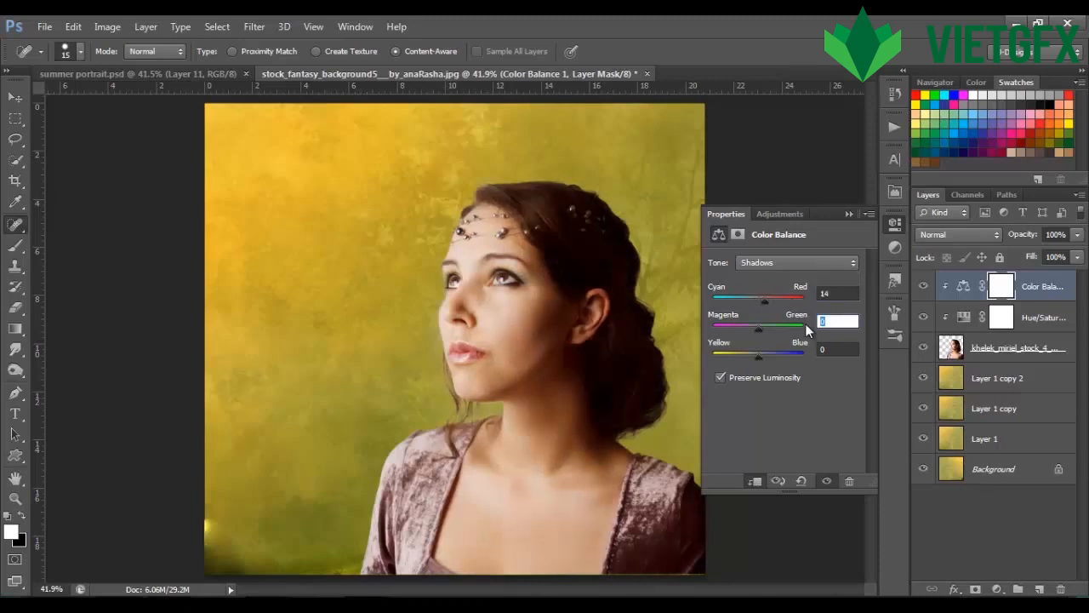
{"action": "type", "text": "7"}
{"action": "key", "text": "Tab"}
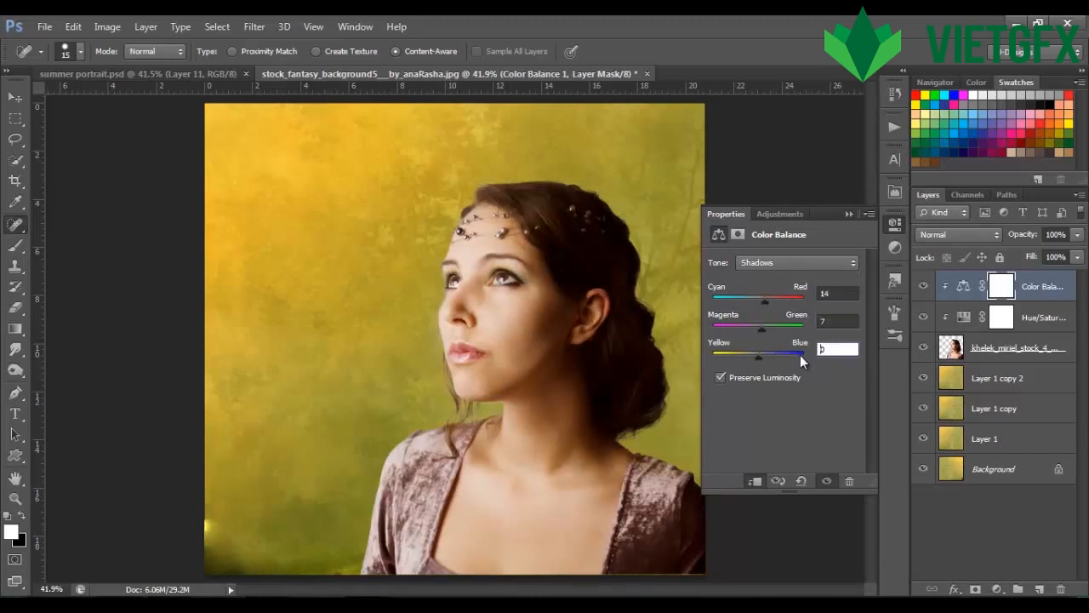
{"action": "left_click_drag", "start_coordinate": [826, 348], "coordinate": [815, 347]}
{"action": "type", "text": "-16"}
- Set the Color Balance highlights to Cyan-Red 10, Magenta-Green 5 and Yellow-Blue -5
{"action": "left_click", "coordinate": [847, 264]}
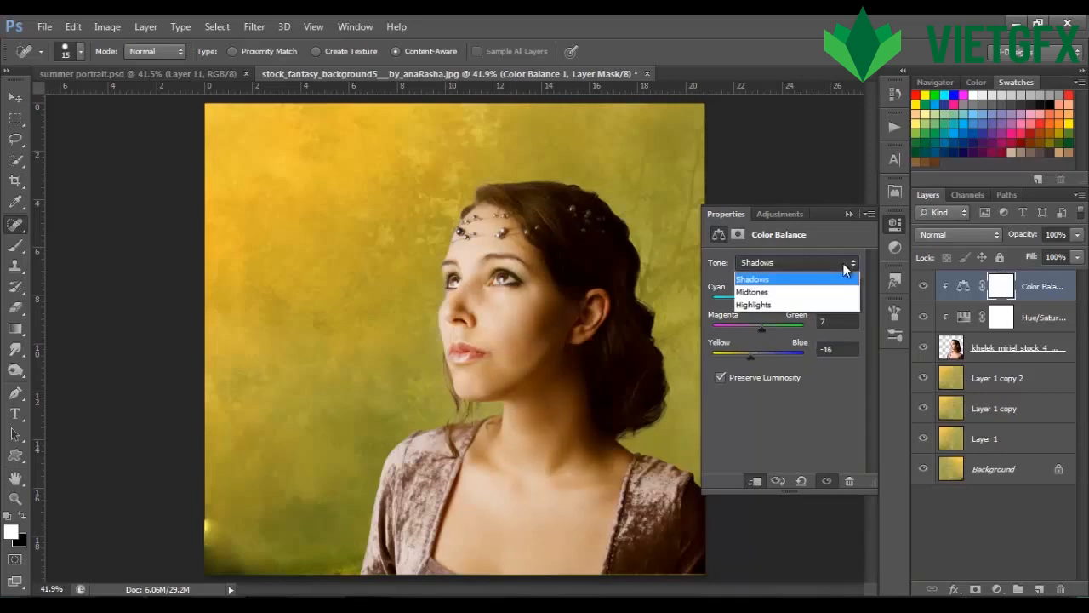
{"action": "left_click", "coordinate": [817, 307]}
{"action": "left_click_drag", "start_coordinate": [824, 293], "coordinate": [809, 296]}
{"action": "type", "text": "10"}
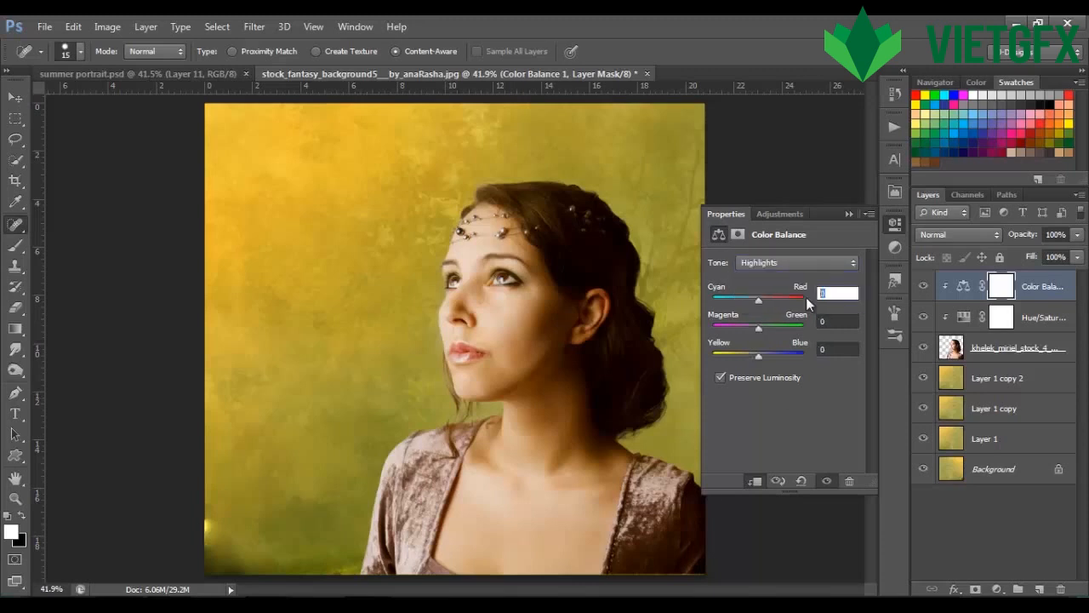
{"action": "left_click", "coordinate": [819, 322]}
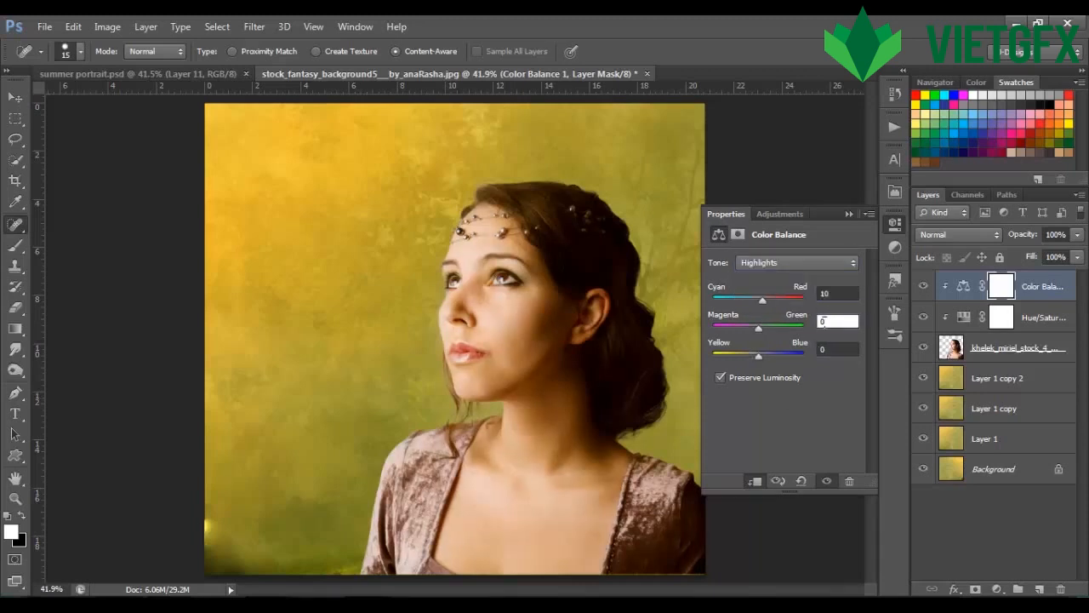
{"action": "type", "text": "5"}
{"action": "left_click", "coordinate": [822, 349]}
{"action": "type", "text": "-"}
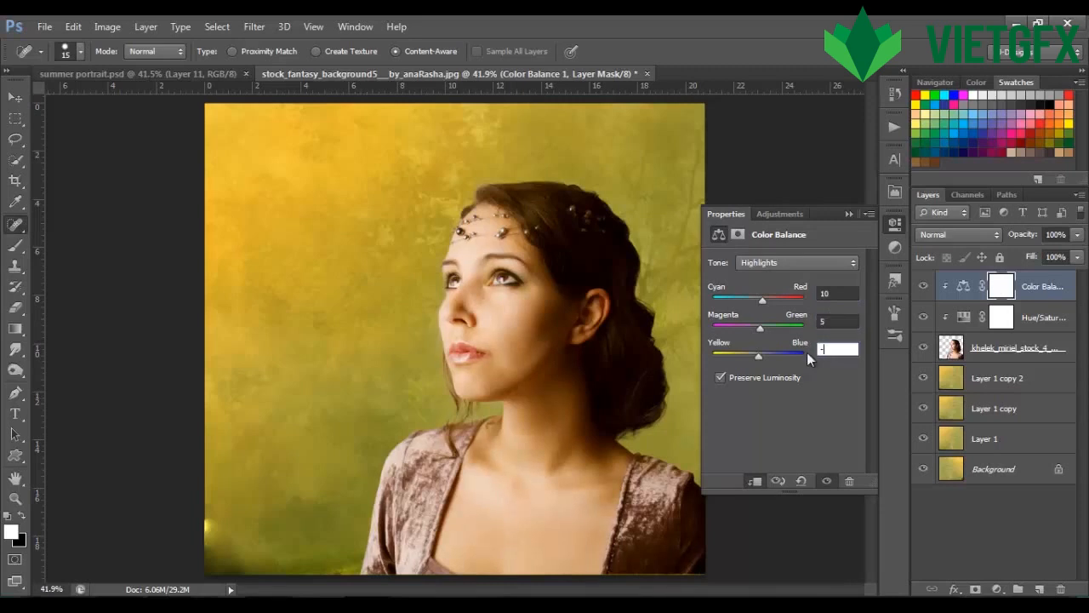
{"action": "type", "text": "5"}
{"action": "left_click", "coordinate": [851, 210]}
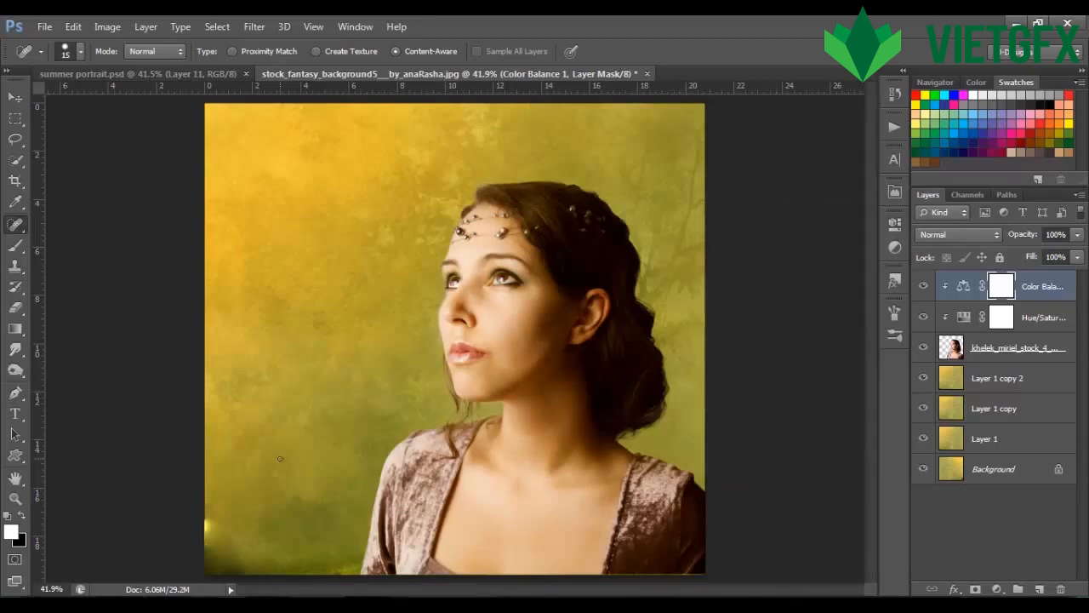
- Place the regularjane's SOFT GLOW Bokeh pack (2) image from the tutorial folder in File Explorer into the portrait document
{"action": "left_click", "coordinate": [181, 605]}
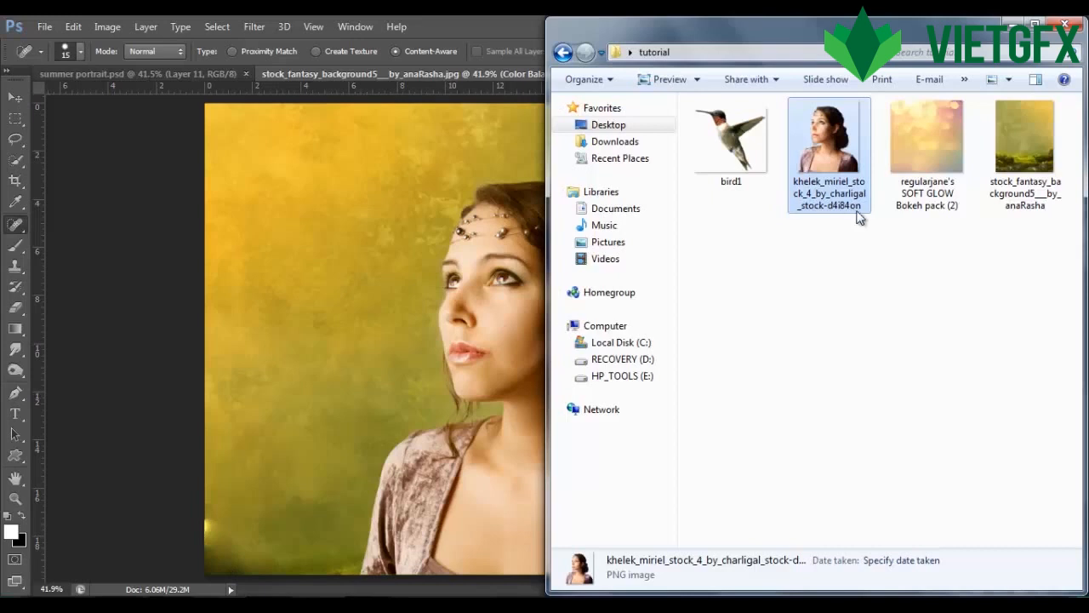
{"action": "left_click", "coordinate": [928, 140]}
{"action": "left_click", "coordinate": [310, 294]}
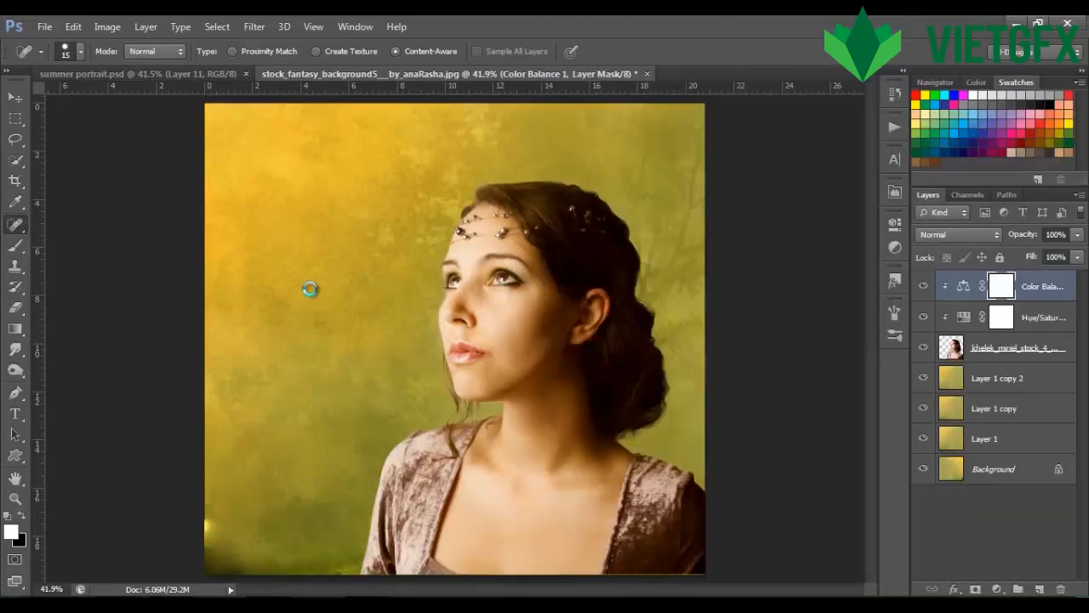
- Scale the bokeh image proportionally to about 173.5% to fill the canvas and rotate it 90° counterclockwise
{"action": "left_click", "coordinate": [284, 53]}
{"action": "left_click_drag", "start_coordinate": [404, 210], "coordinate": [297, 127]}
{"action": "left_click_drag", "start_coordinate": [492, 390], "coordinate": [706, 598]}
{"action": "right_click", "coordinate": [426, 217]}
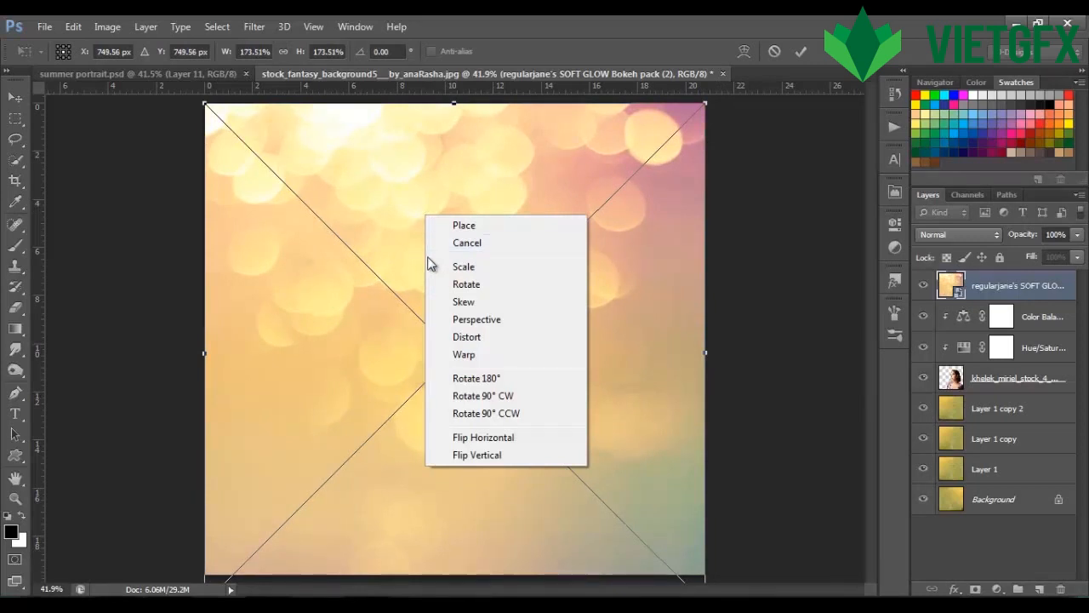
{"action": "left_click", "coordinate": [504, 415]}
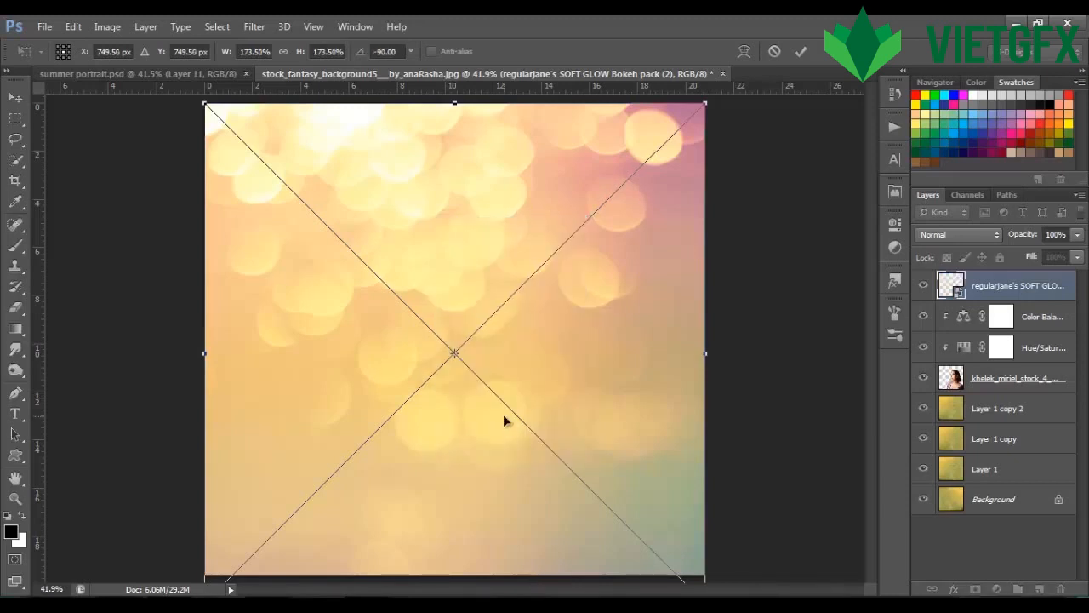
{"action": "left_click", "coordinate": [802, 52]}
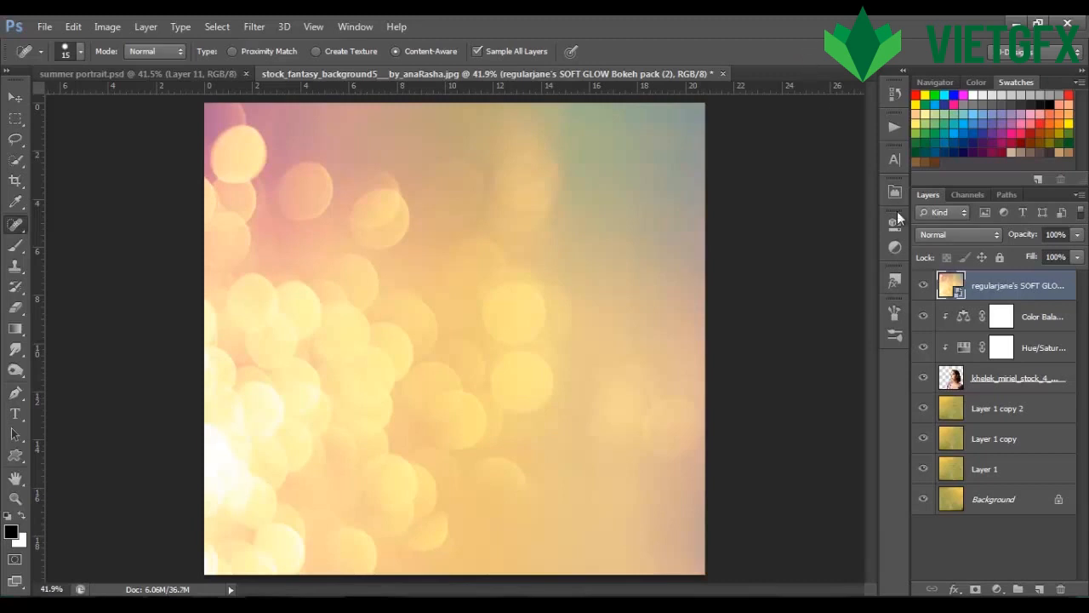
- Blend the bokeh layer in Soft Light mode at 75% opacity and rasterize it
{"action": "left_click", "coordinate": [947, 233]}
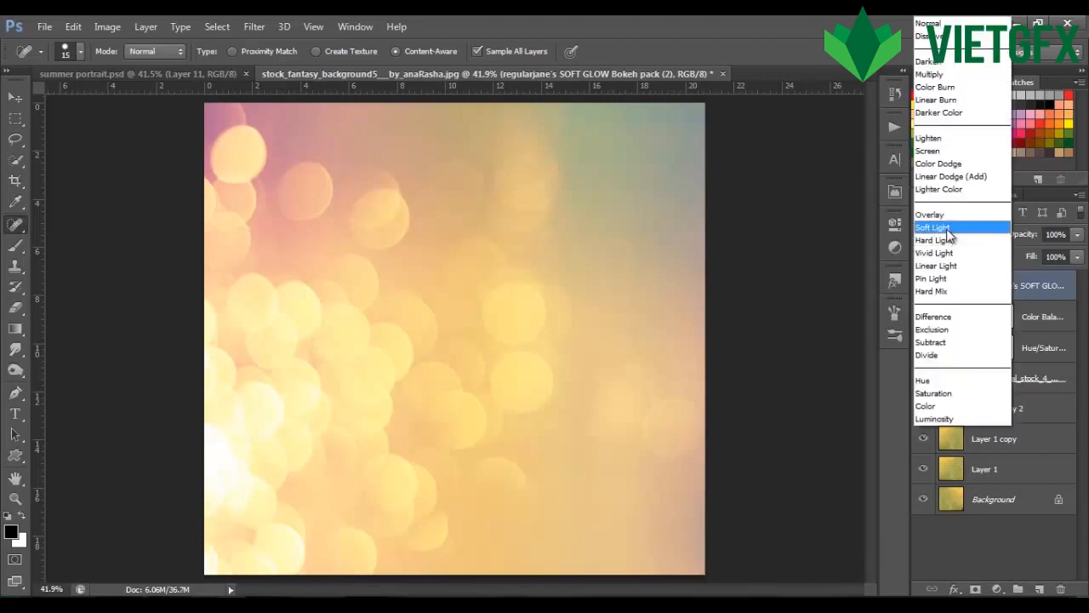
{"action": "left_click", "coordinate": [946, 228]}
{"action": "left_click", "coordinate": [1077, 234]}
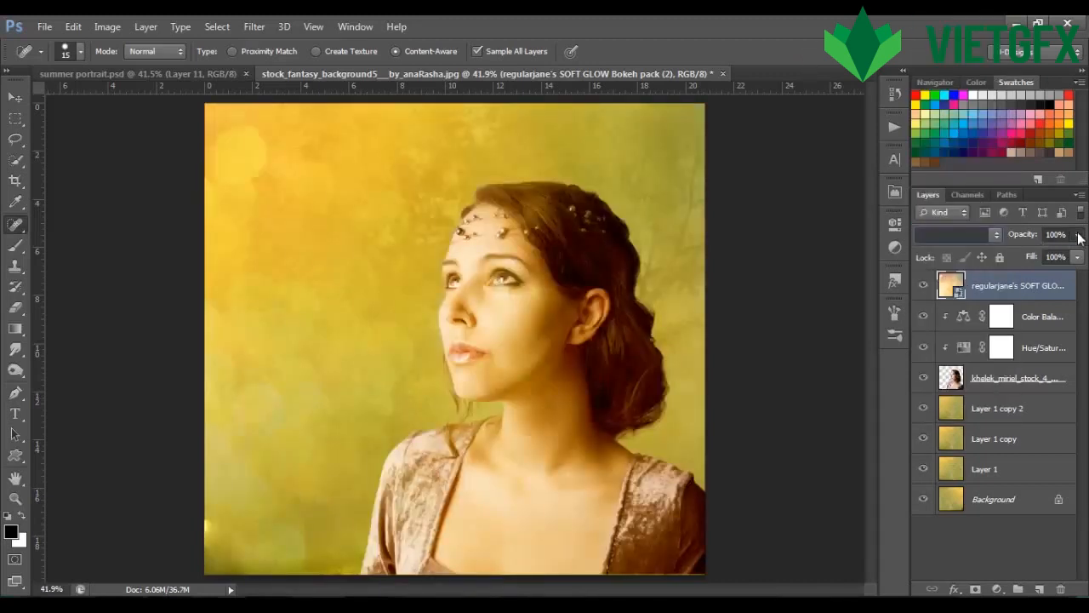
{"action": "left_click", "coordinate": [1059, 254]}
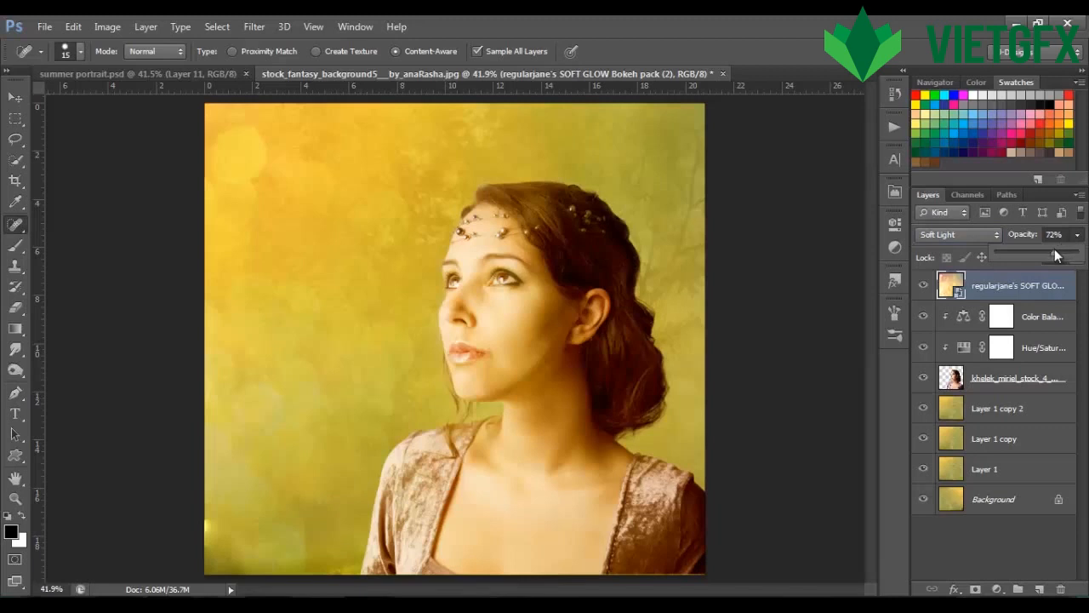
{"action": "left_click", "coordinate": [845, 349]}
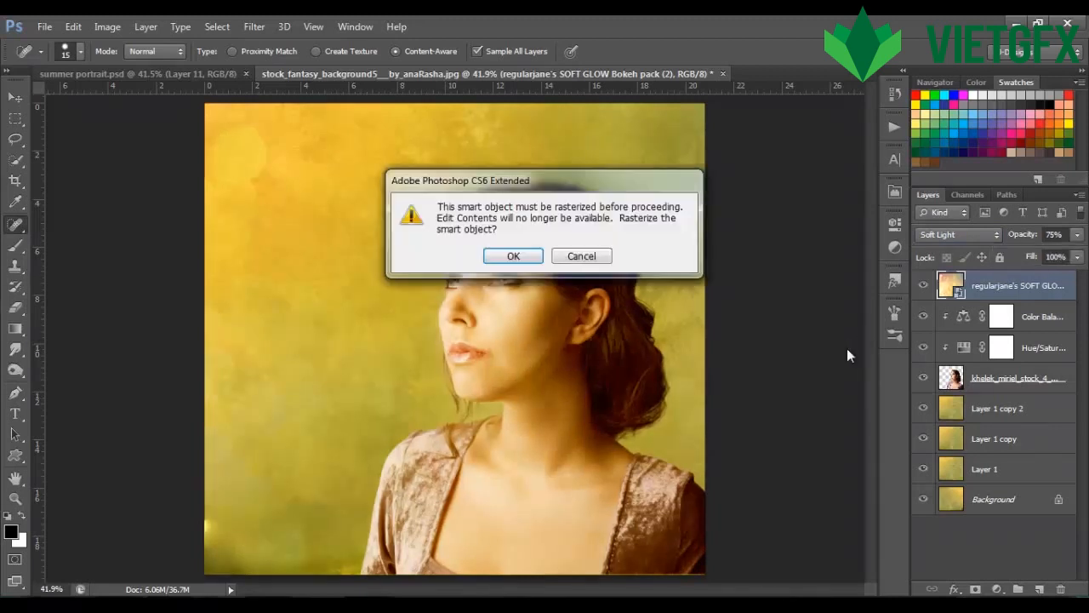
{"action": "left_click", "coordinate": [516, 255]}
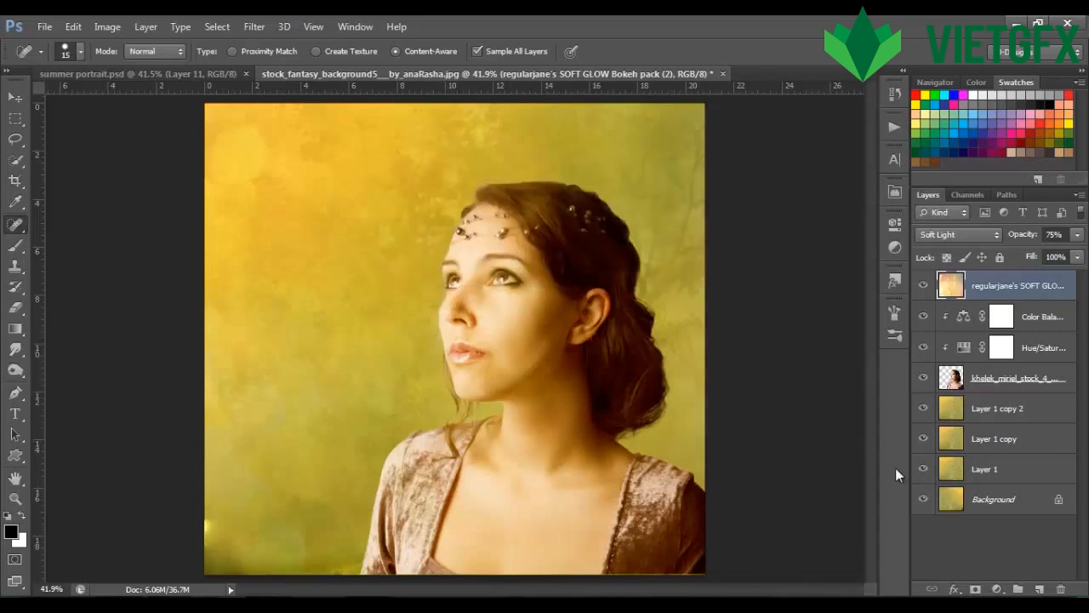
- Add a Gradient Map adjustment above the bokeh layer with the Violet, Orange preset, using stop colors 290a59 and ff7c00
{"action": "left_click", "coordinate": [997, 589]}
{"action": "left_click", "coordinate": [994, 558]}
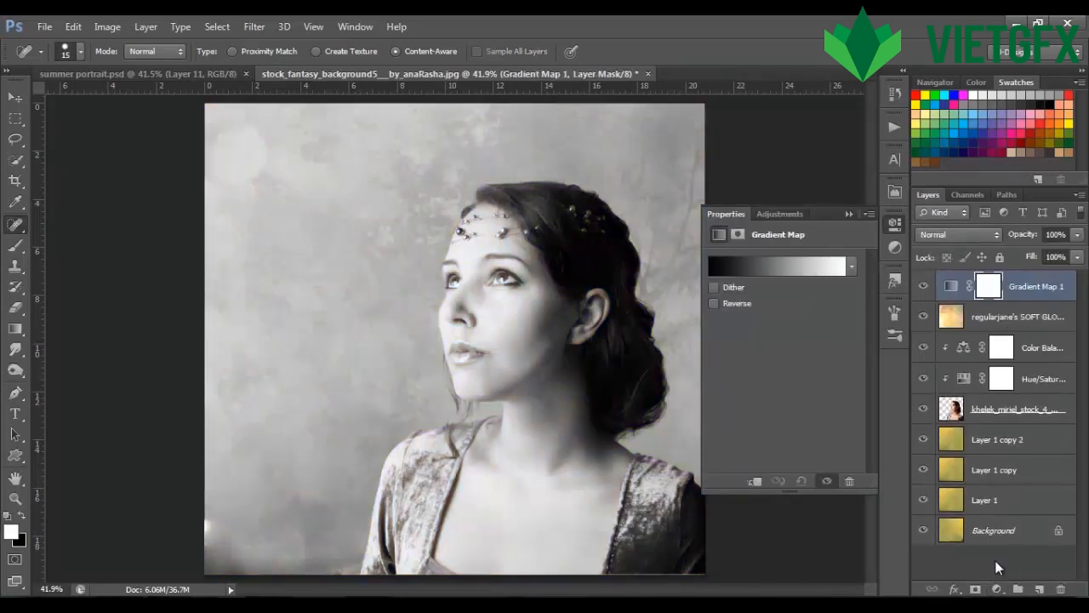
{"action": "left_click", "coordinate": [783, 265]}
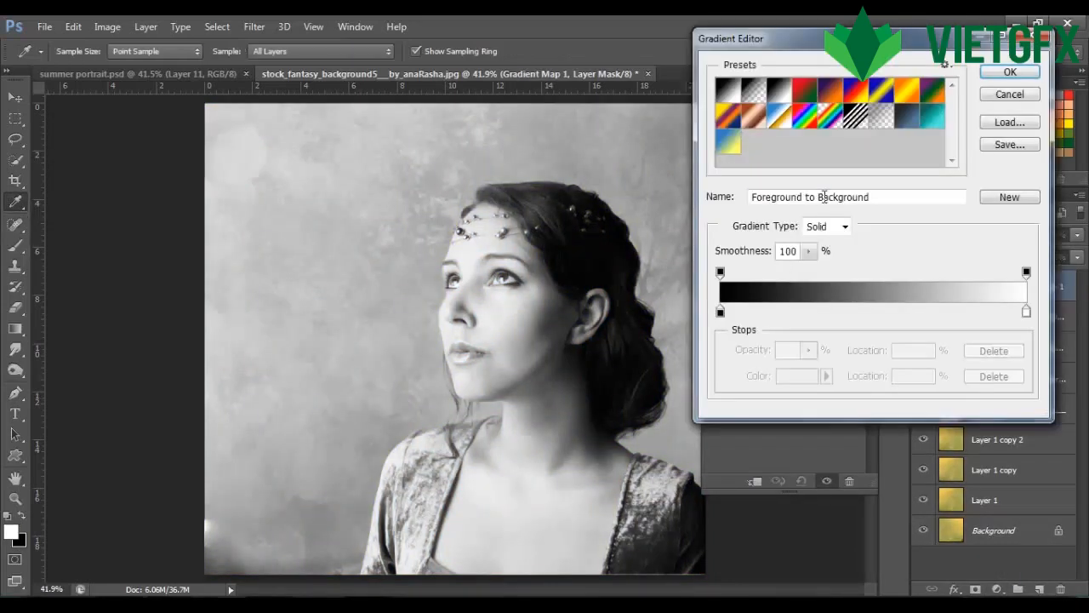
{"action": "left_click", "coordinate": [832, 95]}
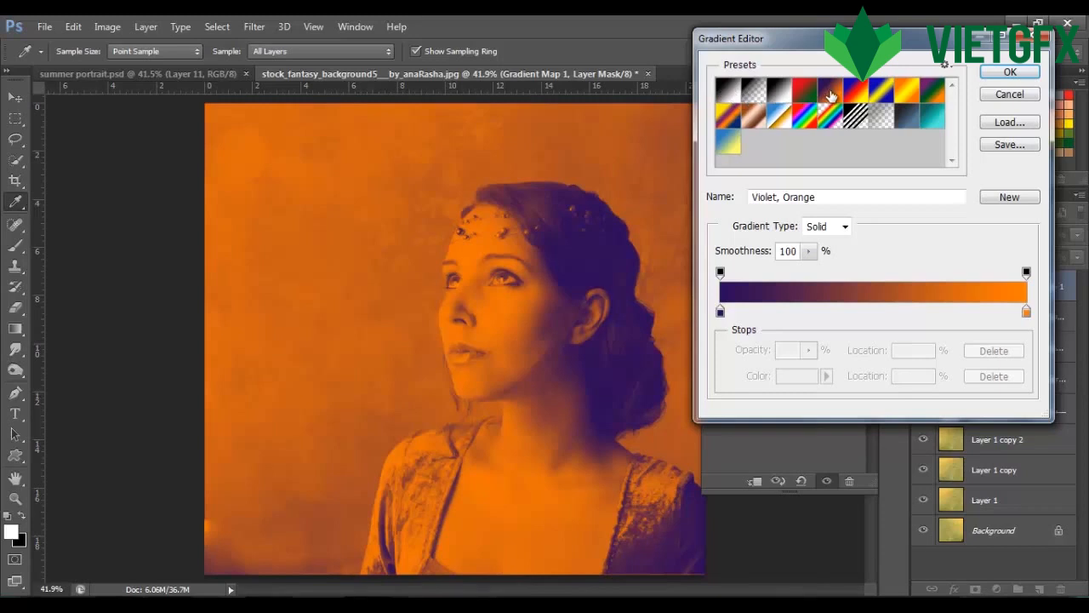
{"action": "double_click", "coordinate": [721, 312]}
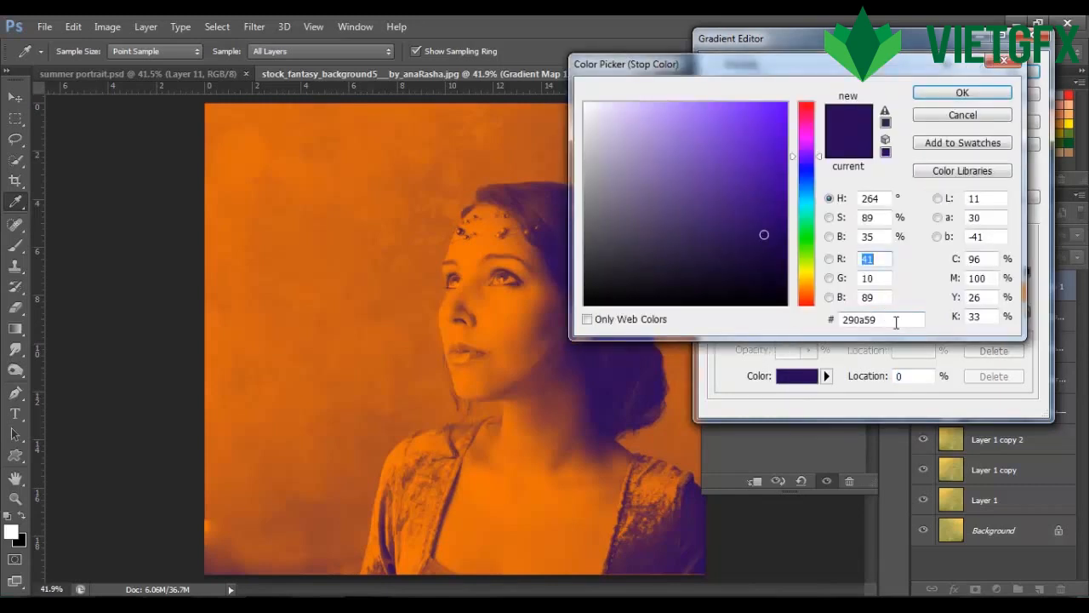
{"action": "left_click", "coordinate": [963, 114]}
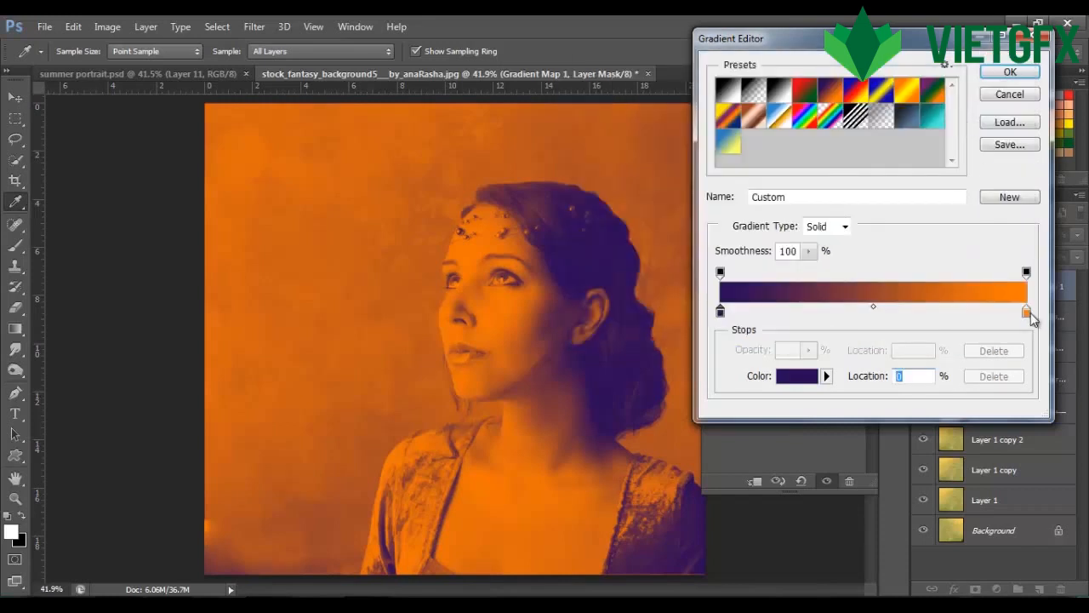
{"action": "left_click", "coordinate": [1026, 312]}
{"action": "left_click", "coordinate": [798, 376]}
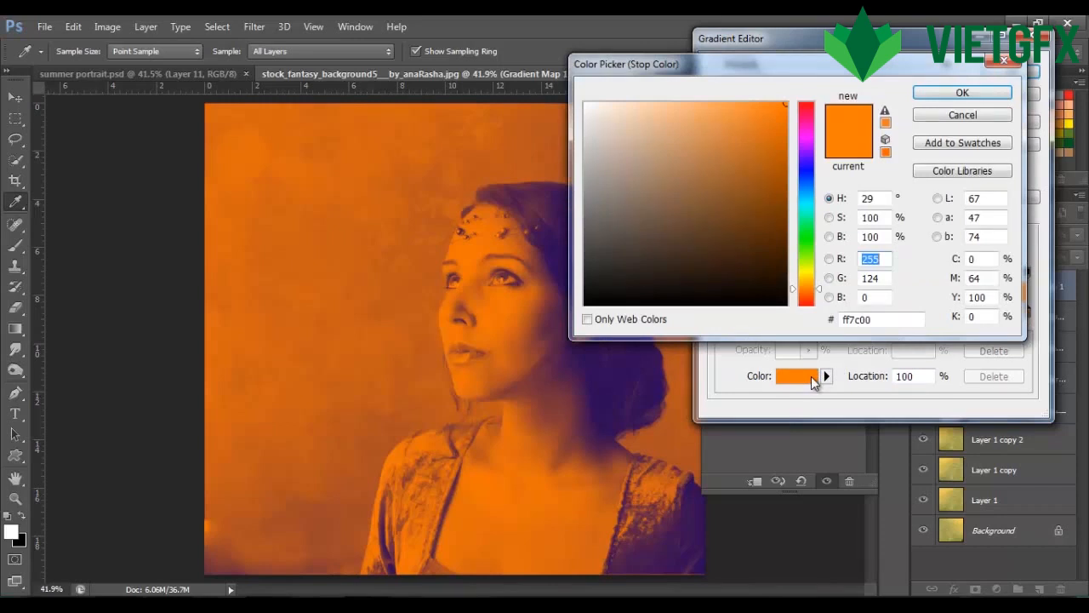
{"action": "left_click", "coordinate": [979, 94]}
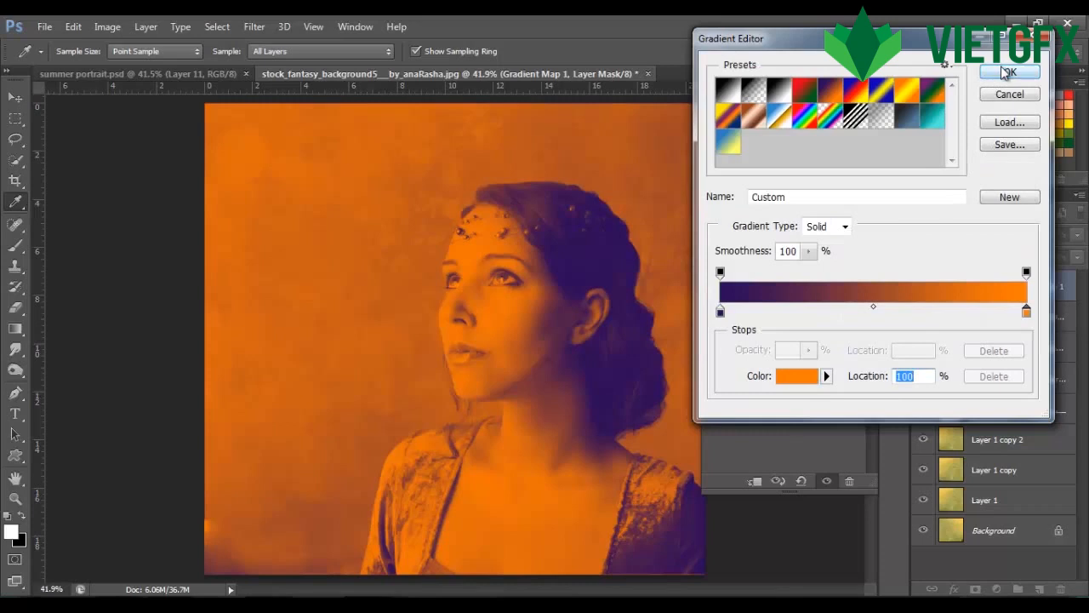
{"action": "left_click", "coordinate": [1007, 72]}
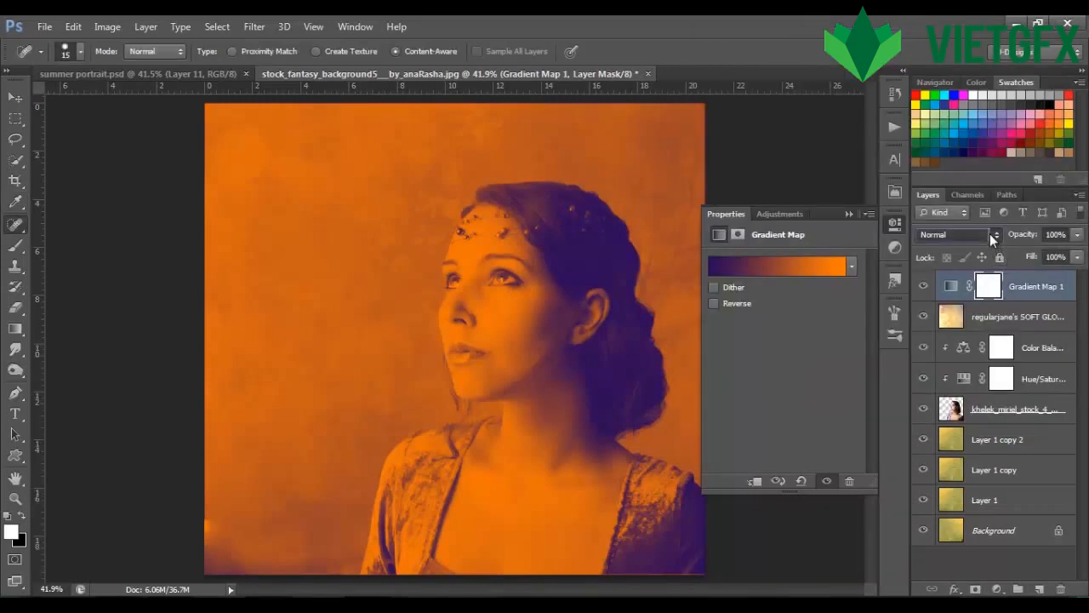
- Blend the violet-orange gradient map in Soft Light mode and lower its opacity to about 80%
{"action": "left_click", "coordinate": [990, 234]}
{"action": "left_click", "coordinate": [983, 223]}
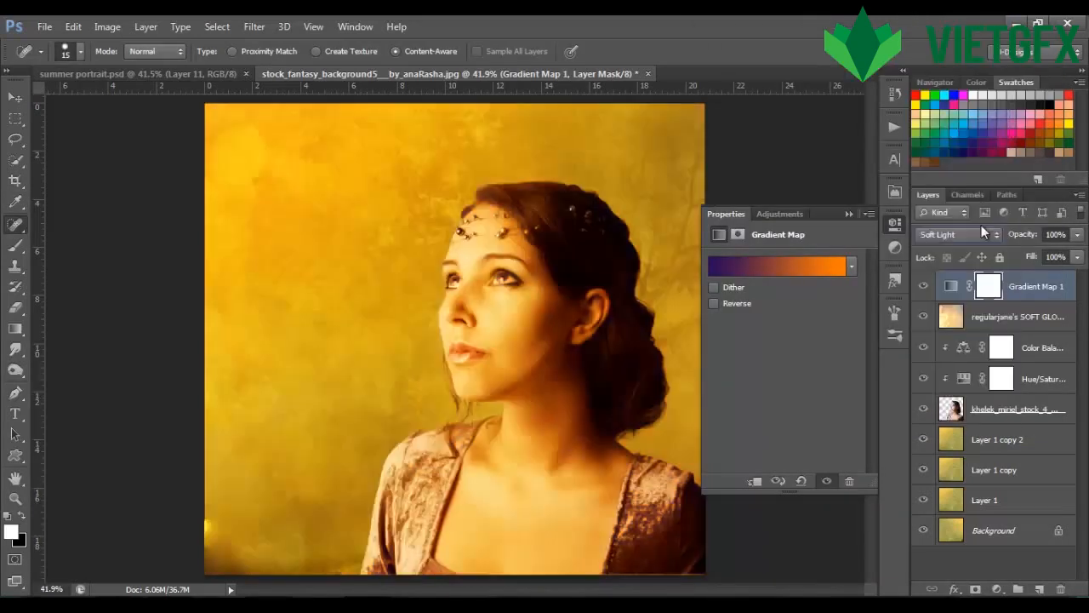
{"action": "left_click", "coordinate": [1075, 236]}
{"action": "left_click_drag", "start_coordinate": [1071, 246], "coordinate": [1063, 257]}
{"action": "left_click", "coordinate": [705, 389]}
- Add a second Gradient Map adjustment on top and set its dark end stop to color 111214
{"action": "left_click", "coordinate": [1000, 591]}
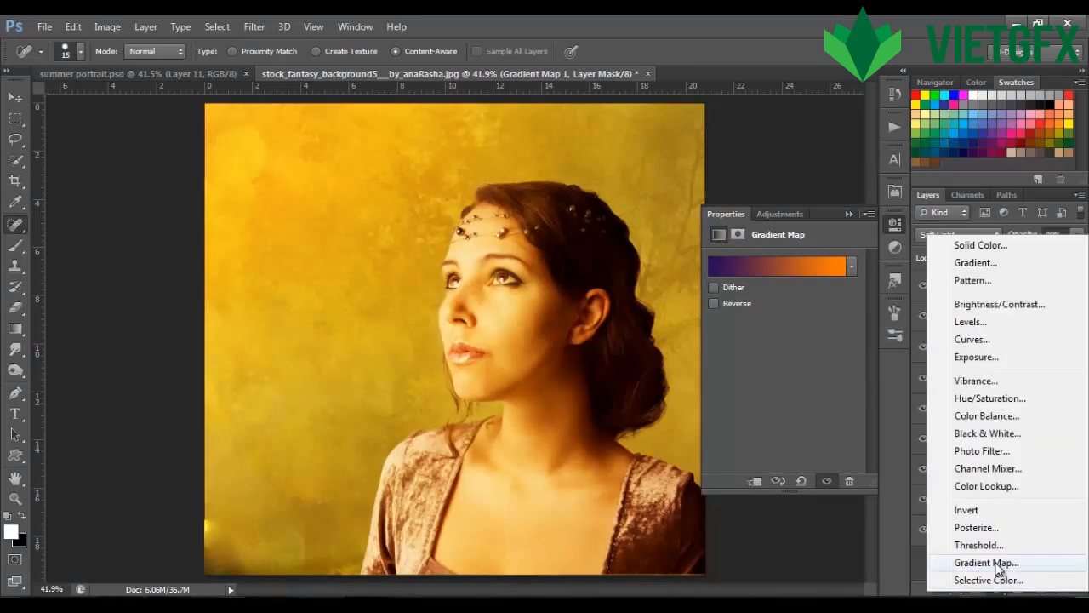
{"action": "left_click", "coordinate": [994, 563]}
{"action": "left_click", "coordinate": [790, 269]}
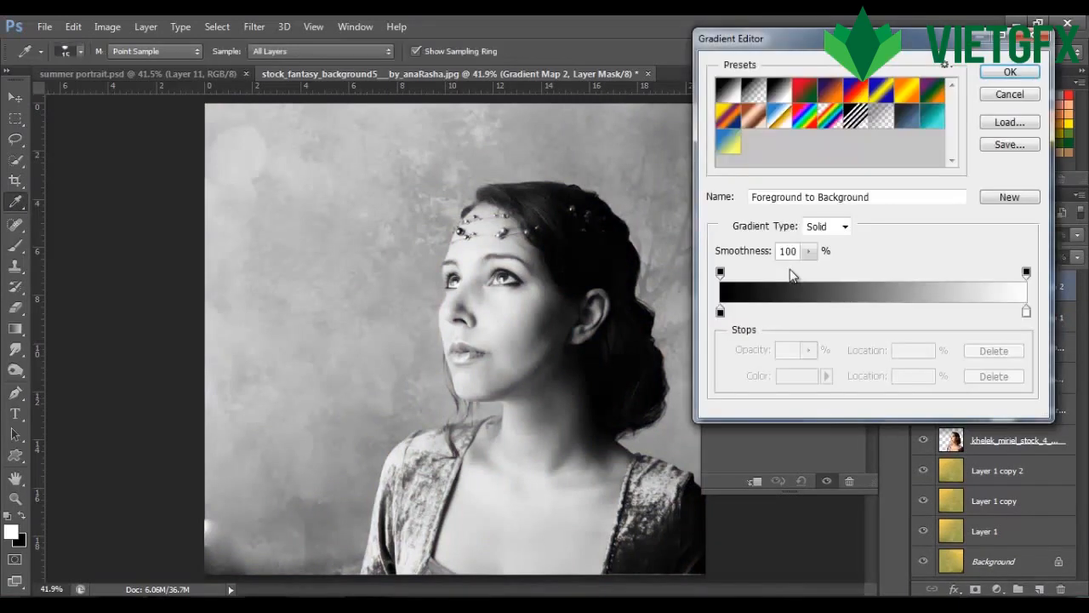
{"action": "left_click", "coordinate": [722, 313]}
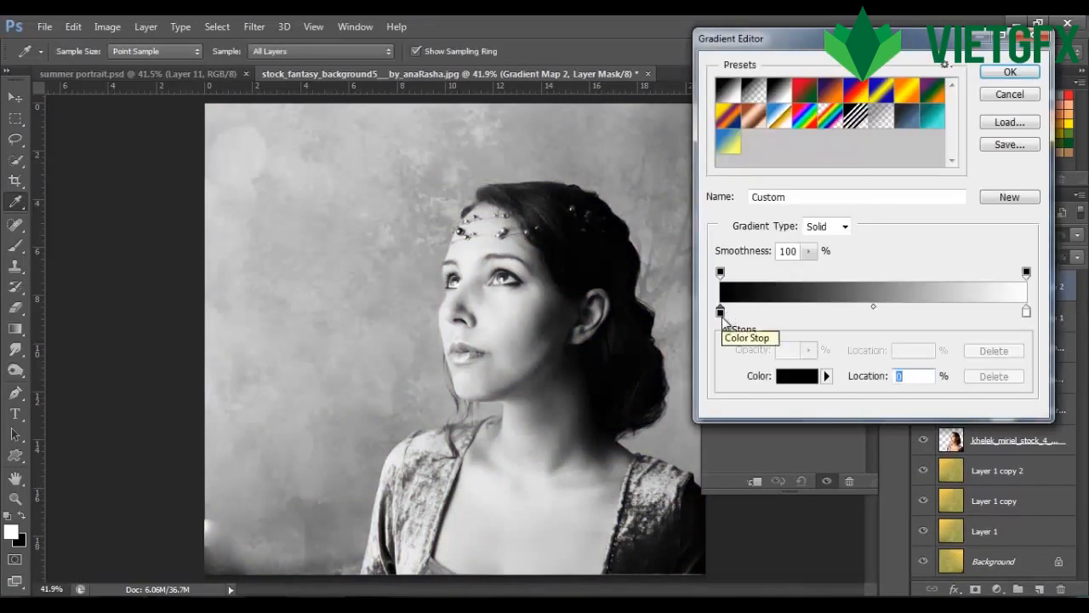
{"action": "left_click", "coordinate": [804, 377]}
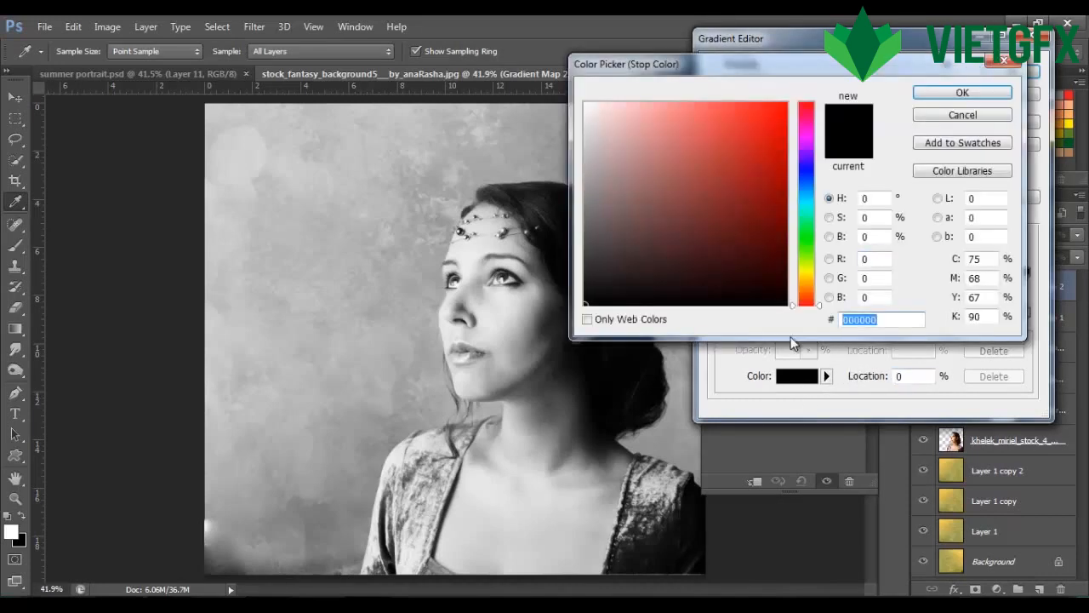
{"action": "type", "text": "111214"}
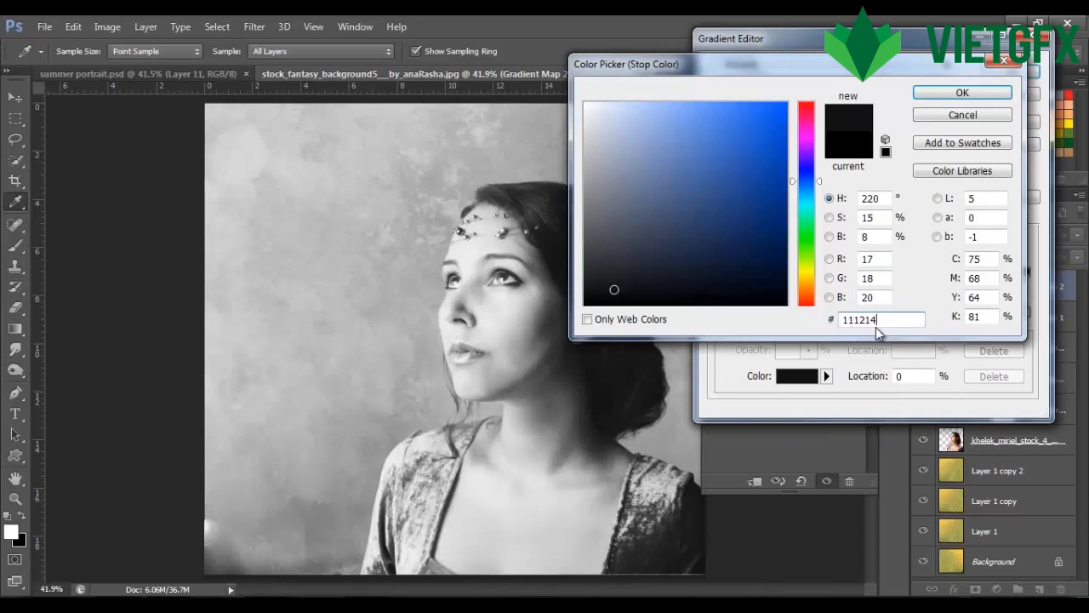
{"action": "left_click", "coordinate": [967, 94]}
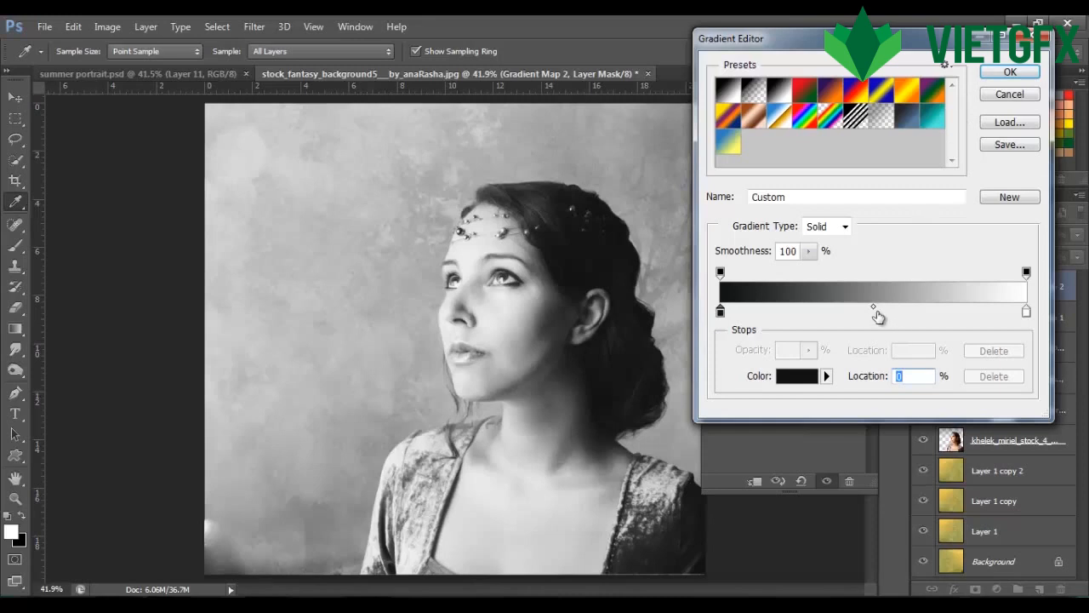
- Add a middle color stop at 50% of the gradient and set its color to 1E303A
{"action": "left_click", "coordinate": [874, 308]}
{"action": "left_click", "coordinate": [875, 312]}
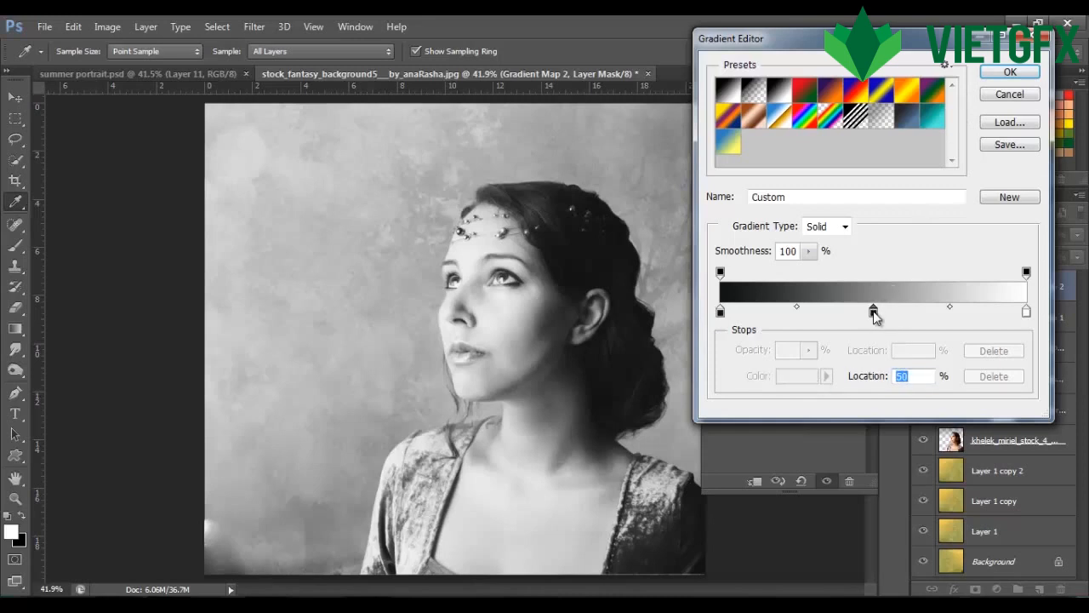
{"action": "double_click", "coordinate": [875, 313]}
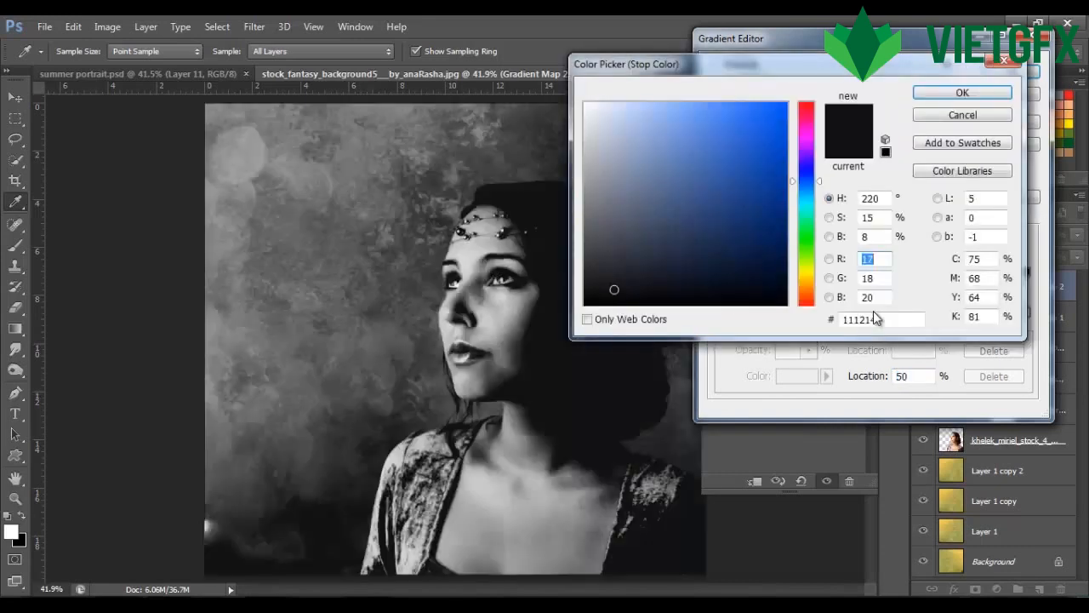
{"action": "left_click", "coordinate": [876, 318]}
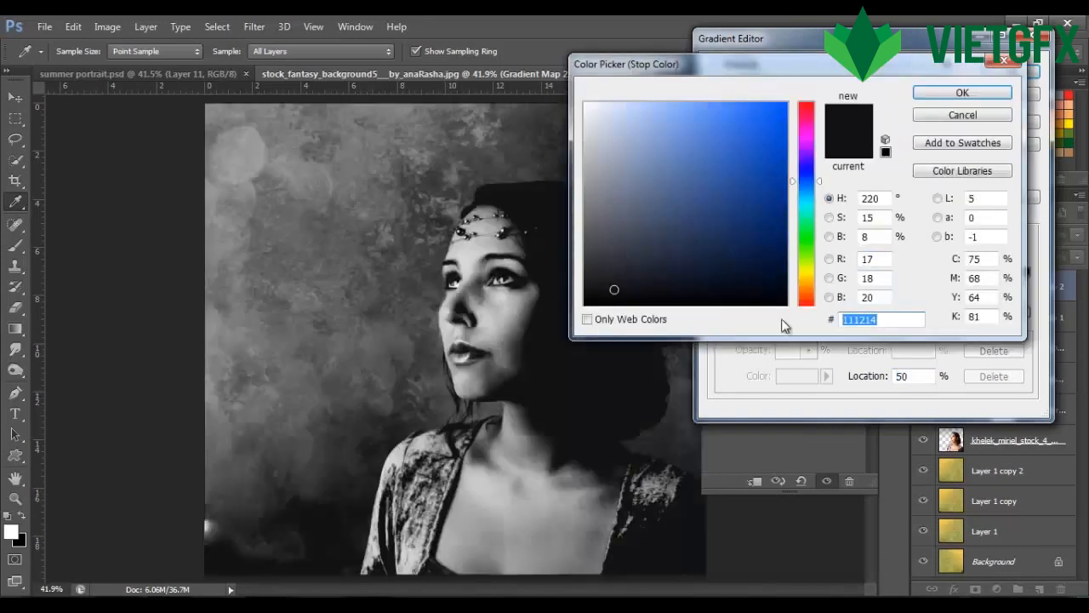
{"action": "type", "text": "1E303A"}
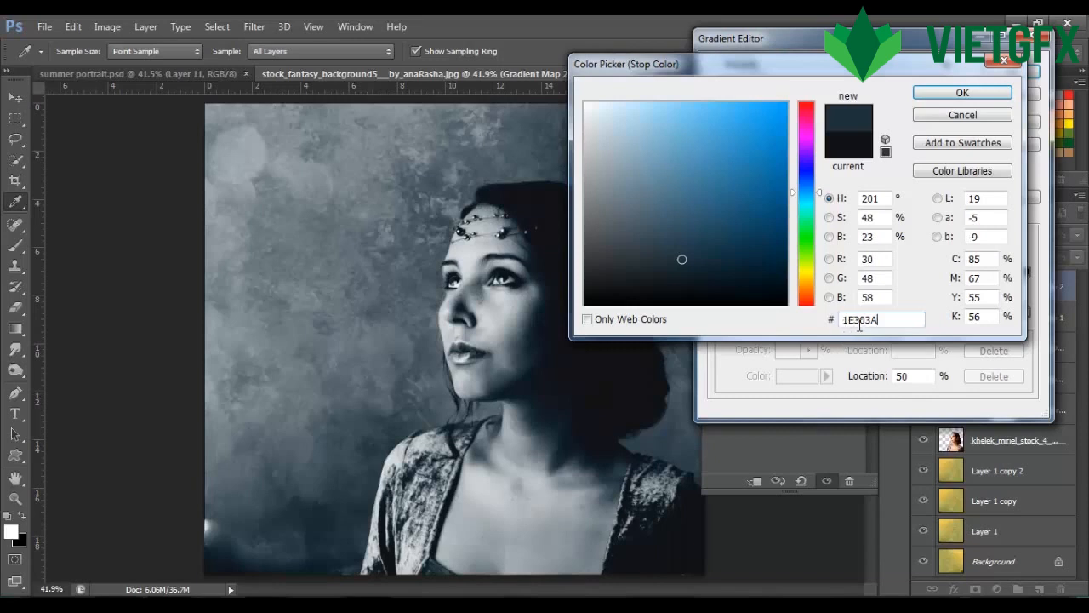
{"action": "left_click", "coordinate": [960, 95]}
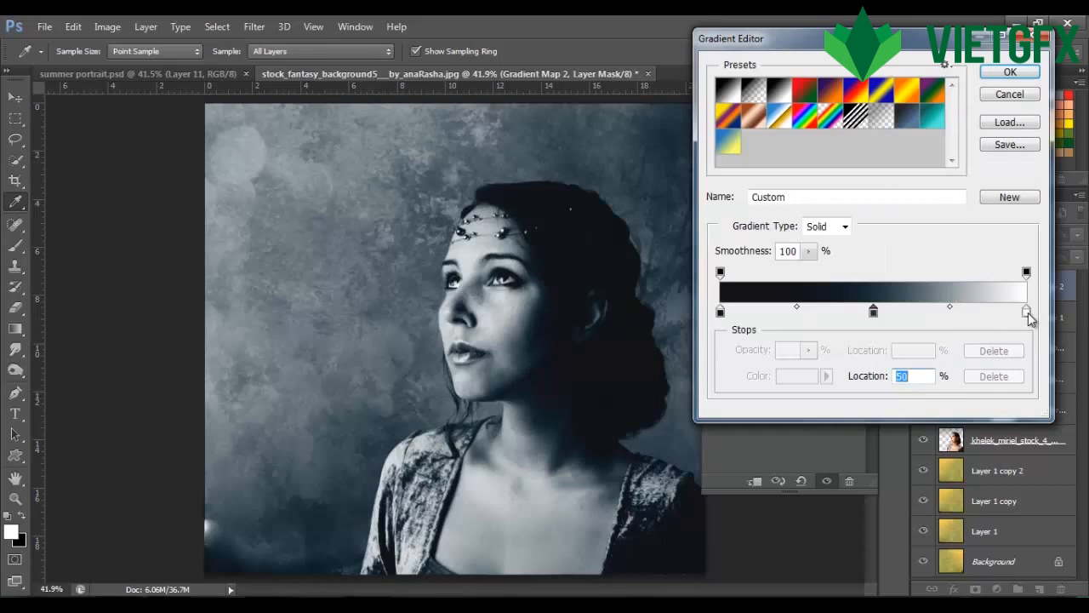
- Set the gradient's light end stop to color BABABA and apply the gradient
{"action": "left_click", "coordinate": [1028, 313]}
{"action": "left_click", "coordinate": [805, 377]}
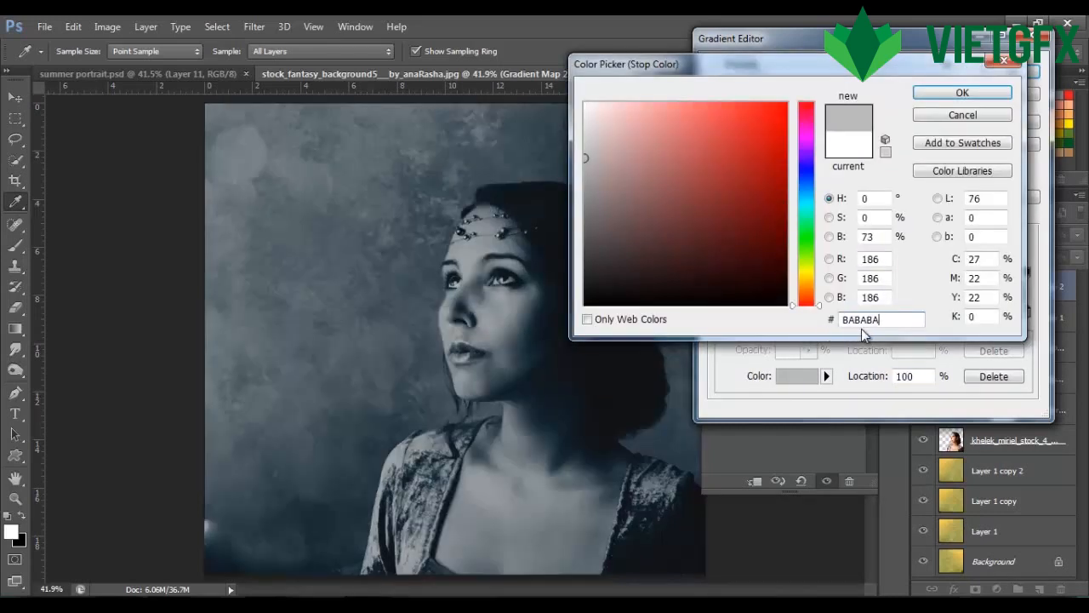
{"action": "left_click", "coordinate": [964, 93]}
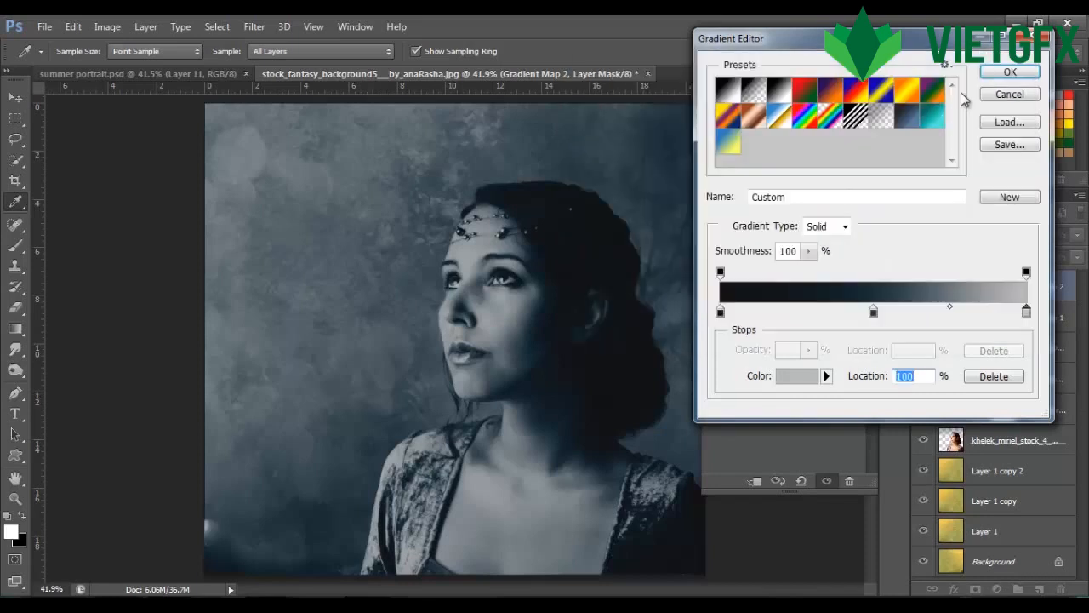
{"action": "left_click", "coordinate": [1010, 73]}
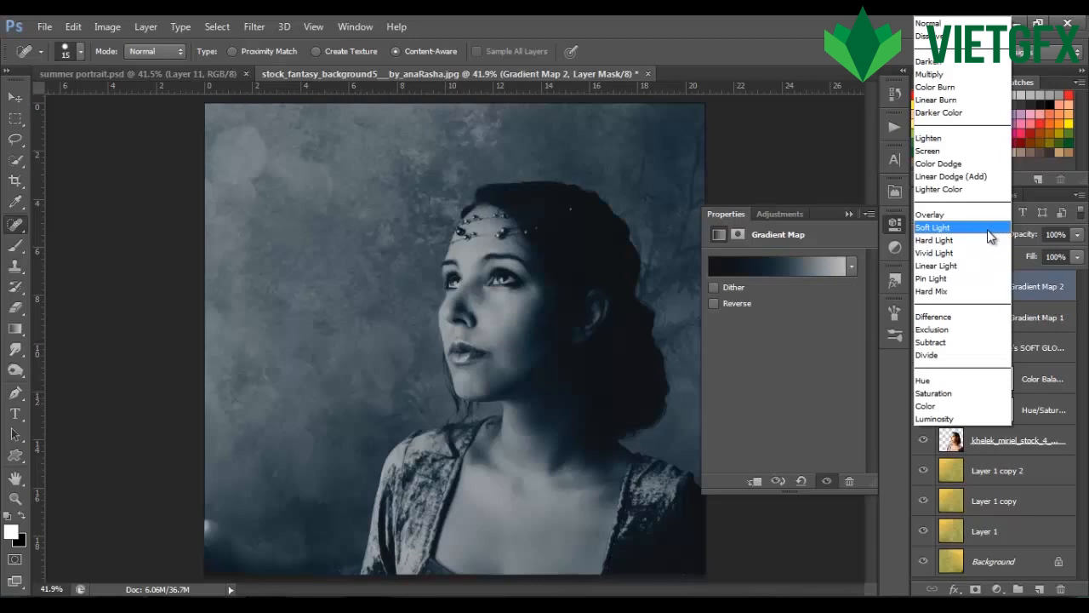
- Blend the second gradient map in Soft Light mode at 80% opacity
{"action": "left_click", "coordinate": [990, 237]}
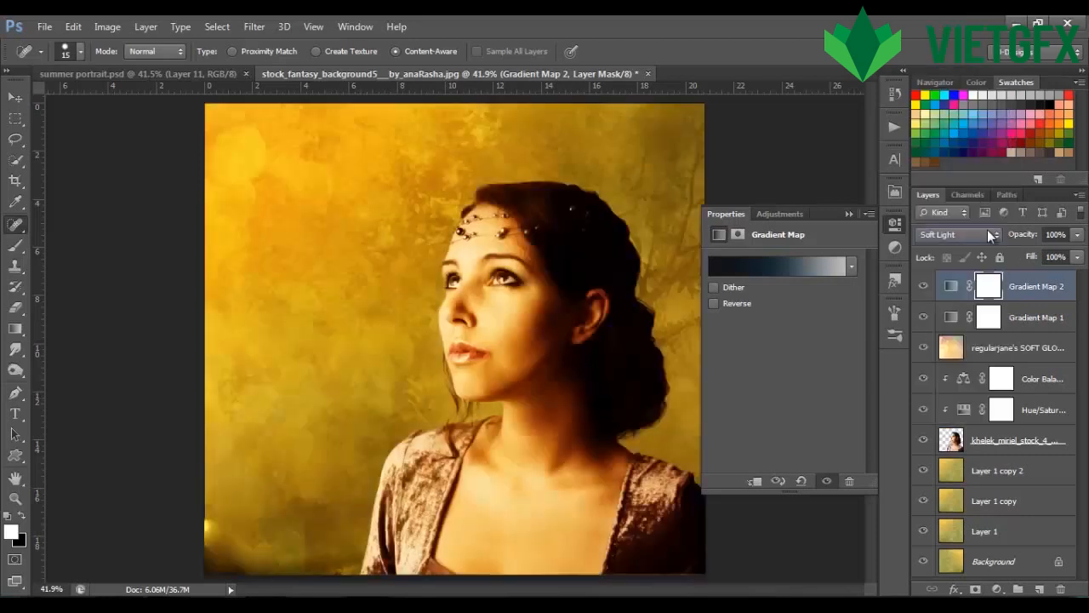
{"action": "left_click", "coordinate": [1078, 234]}
{"action": "left_click_drag", "start_coordinate": [1079, 256], "coordinate": [1062, 257]}
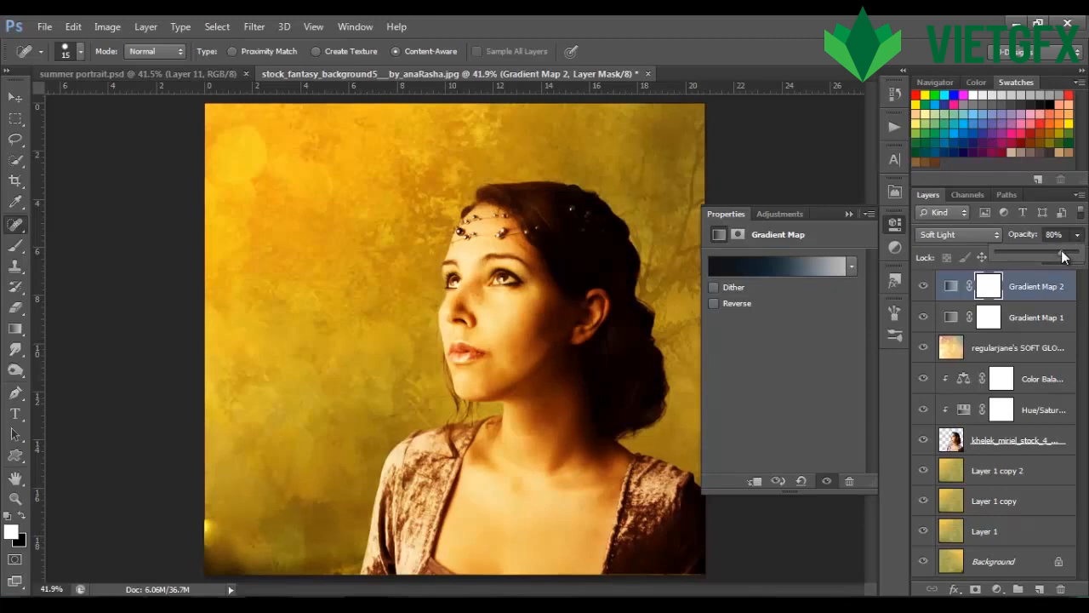
{"action": "left_click", "coordinate": [851, 362]}
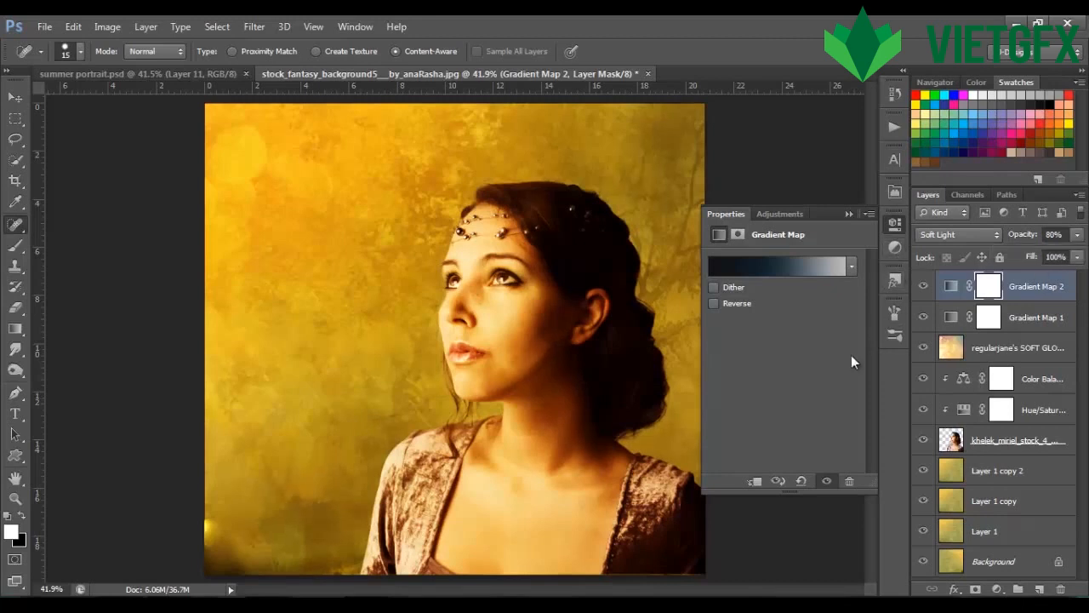
{"action": "left_click", "coordinate": [849, 214]}
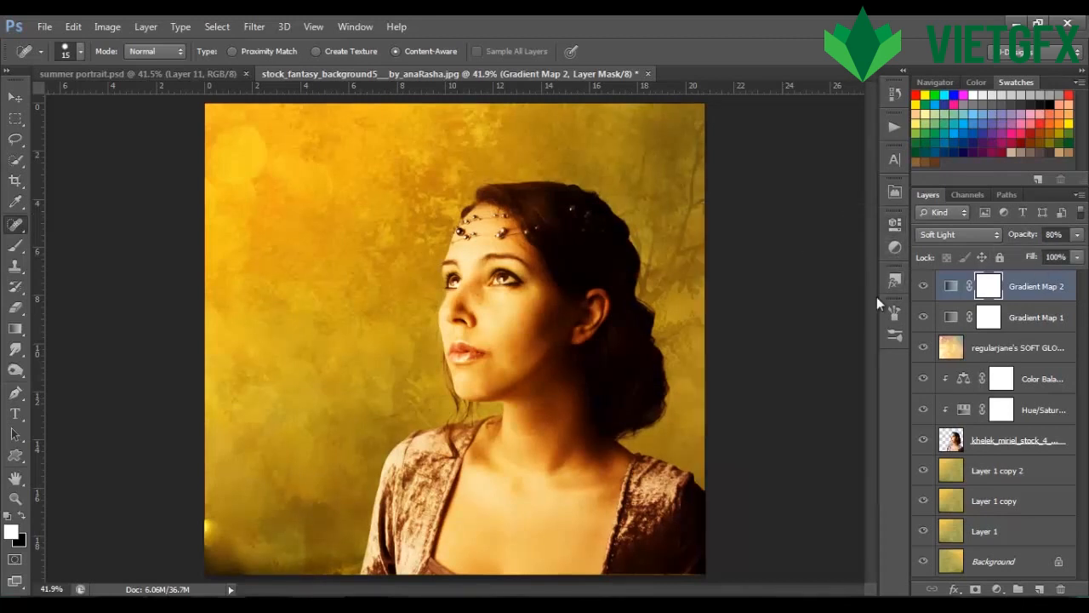
- Add a Brightness/Contrast adjustment above Layer 1 copy 2 with brightness -54 and contrast 49
{"action": "left_click", "coordinate": [1014, 473]}
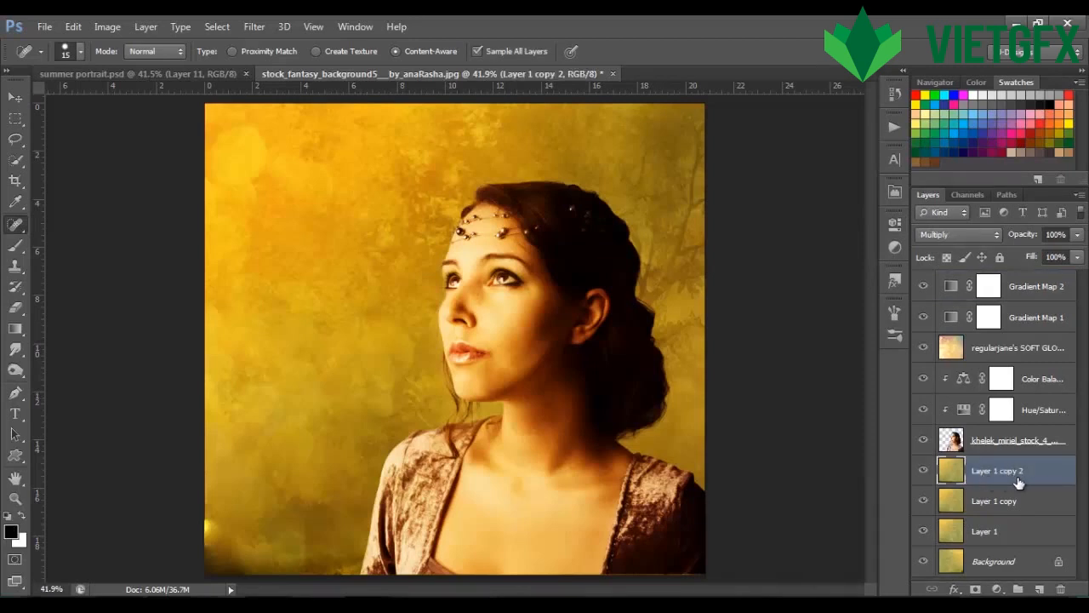
{"action": "left_click", "coordinate": [996, 589]}
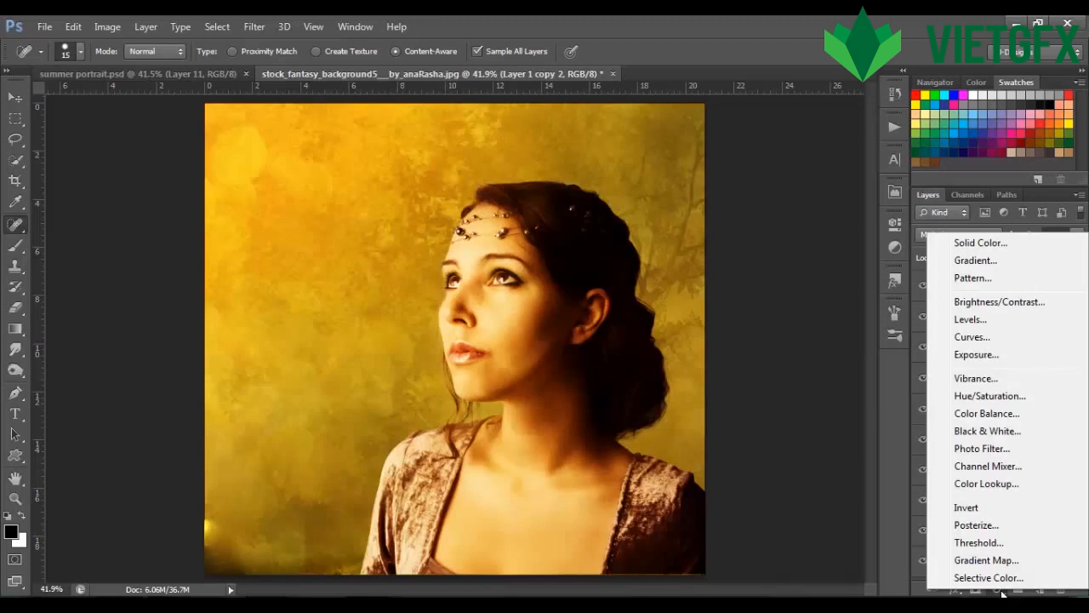
{"action": "left_click", "coordinate": [996, 302]}
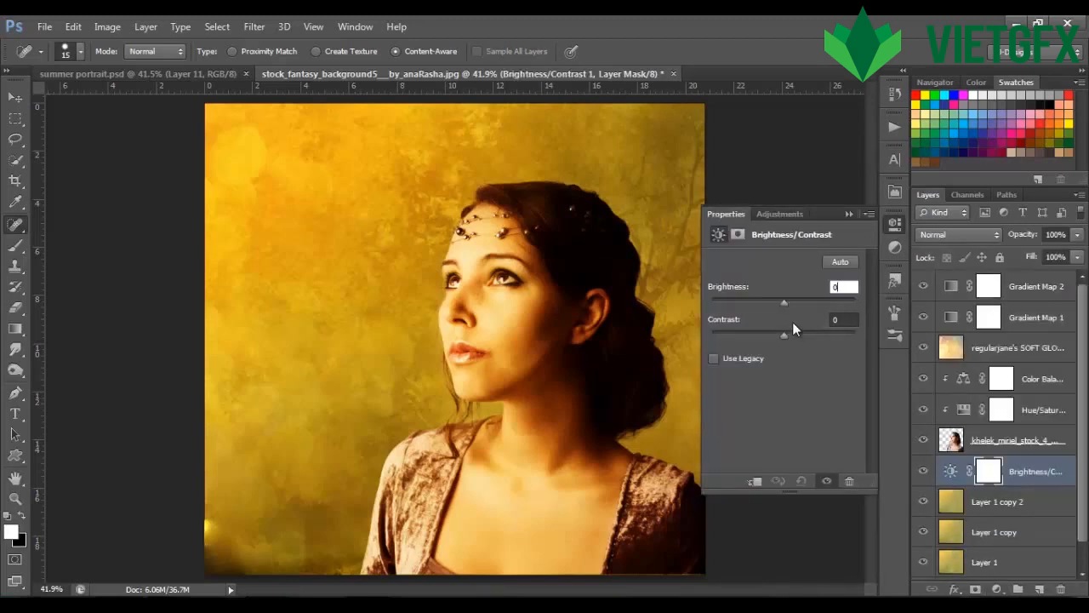
{"action": "left_click_drag", "start_coordinate": [784, 304], "coordinate": [756, 309]}
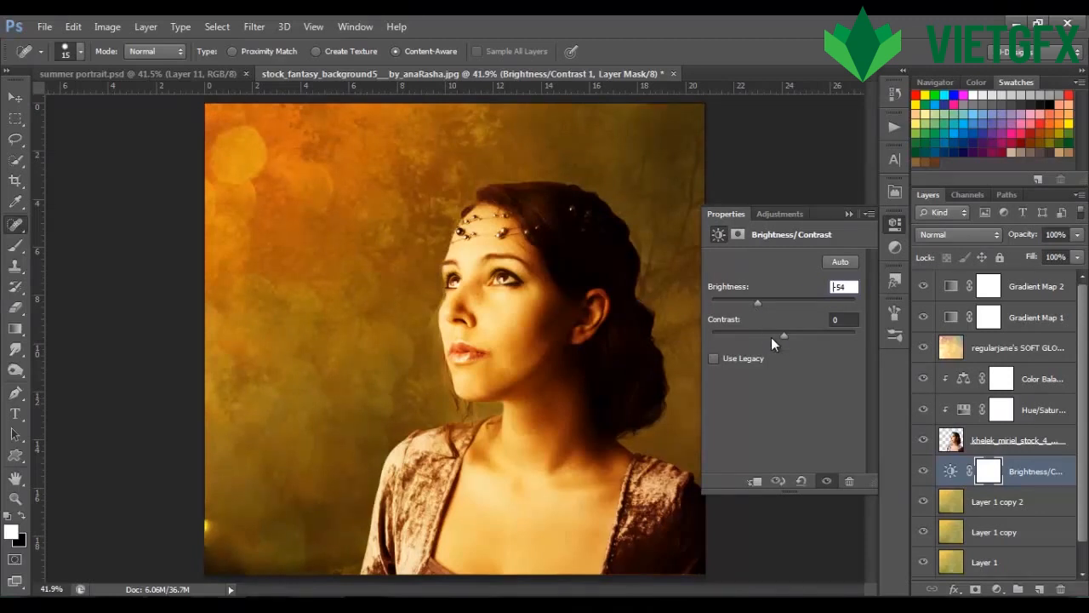
{"action": "left_click_drag", "start_coordinate": [782, 338], "coordinate": [805, 336]}
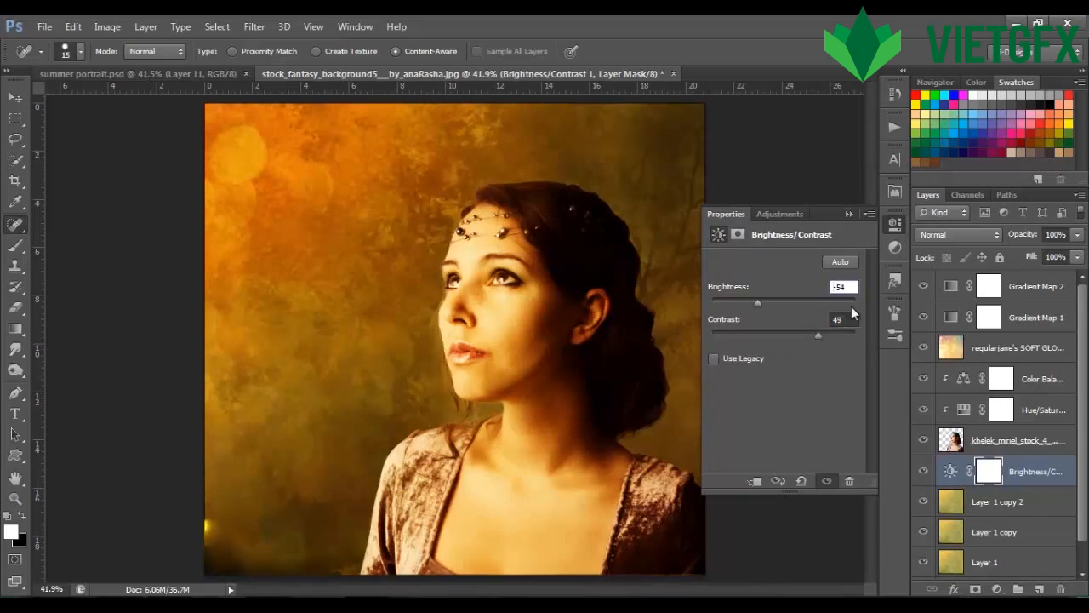
{"action": "left_click", "coordinate": [847, 215]}
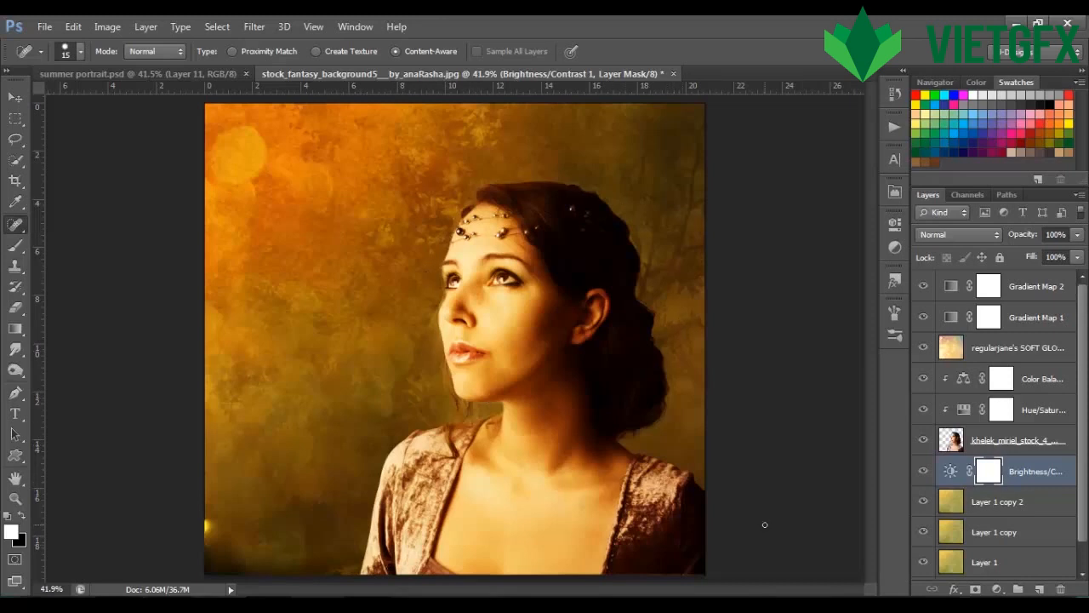
- On a new layer above the Brightness/Contrast adjustment, paint a soft white outline around the woman's silhouette with a 175 px brush
{"action": "left_click", "coordinate": [1041, 589]}
{"action": "left_click", "coordinate": [478, 51]}
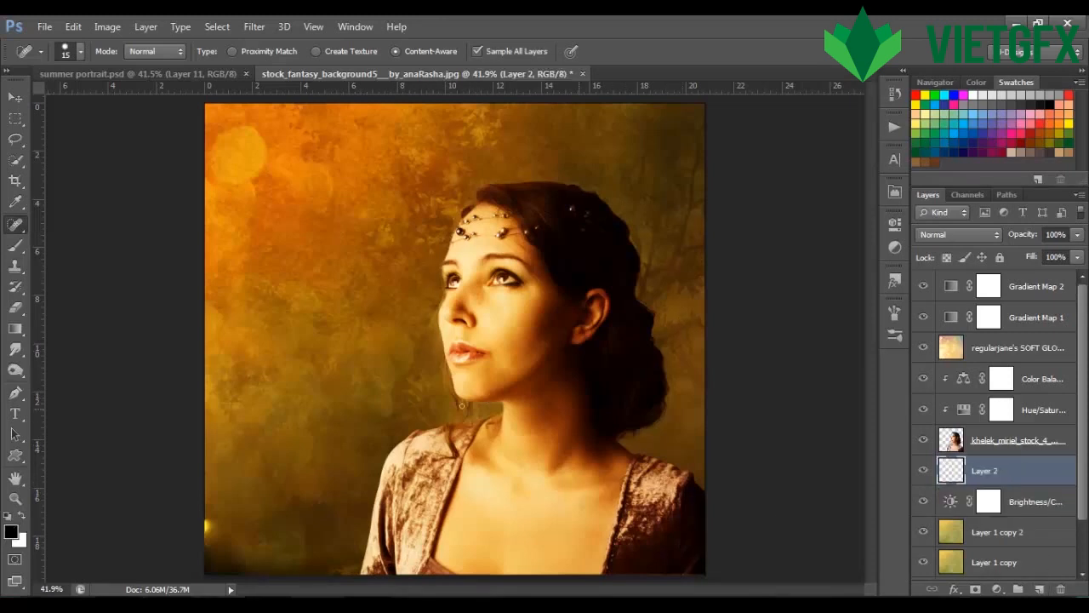
{"action": "left_click", "coordinate": [15, 245]}
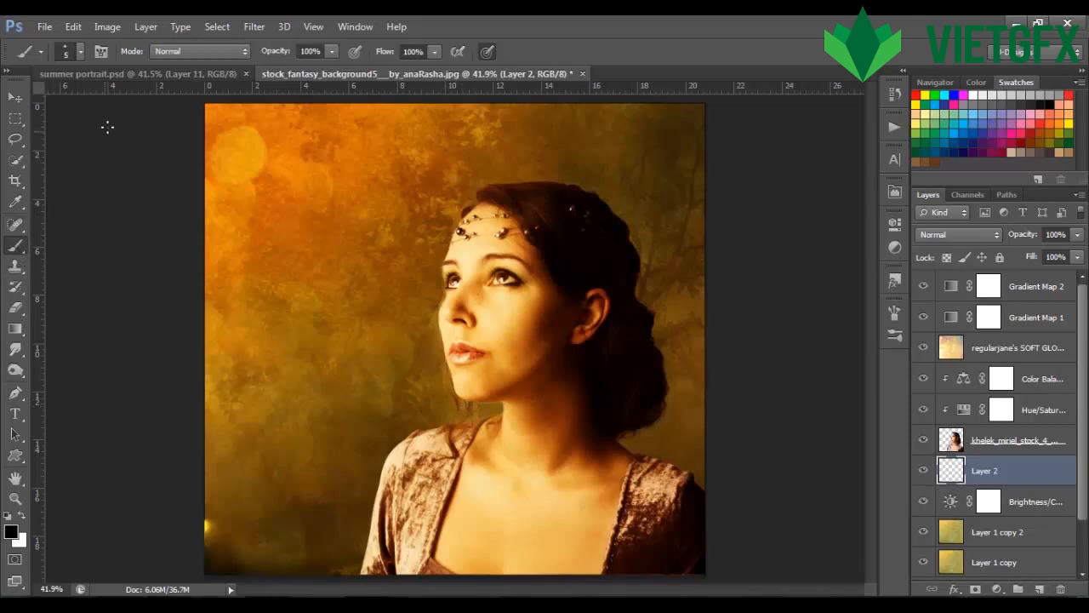
{"action": "left_click", "coordinate": [81, 57]}
{"action": "left_click", "coordinate": [80, 52]}
{"action": "left_click", "coordinate": [22, 518]}
{"action": "key", "text": "bracketright"}
{"action": "key", "text": "bracketright"}
{"action": "key", "text": "bracketright"}
{"action": "key", "text": "bracketright"}
{"action": "key", "text": "bracketright"}
{"action": "key", "text": "bracketright"}
{"action": "key", "text": "bracketright"}
{"action": "key", "text": "bracketright"}
{"action": "key", "text": "bracketright"}
{"action": "key", "text": "bracketright"}
{"action": "key", "text": "bracketright"}
{"action": "key", "text": "bracketright"}
{"action": "key", "text": "bracketright"}
{"action": "key", "text": "bracketright"}
{"action": "key", "text": "bracketright"}
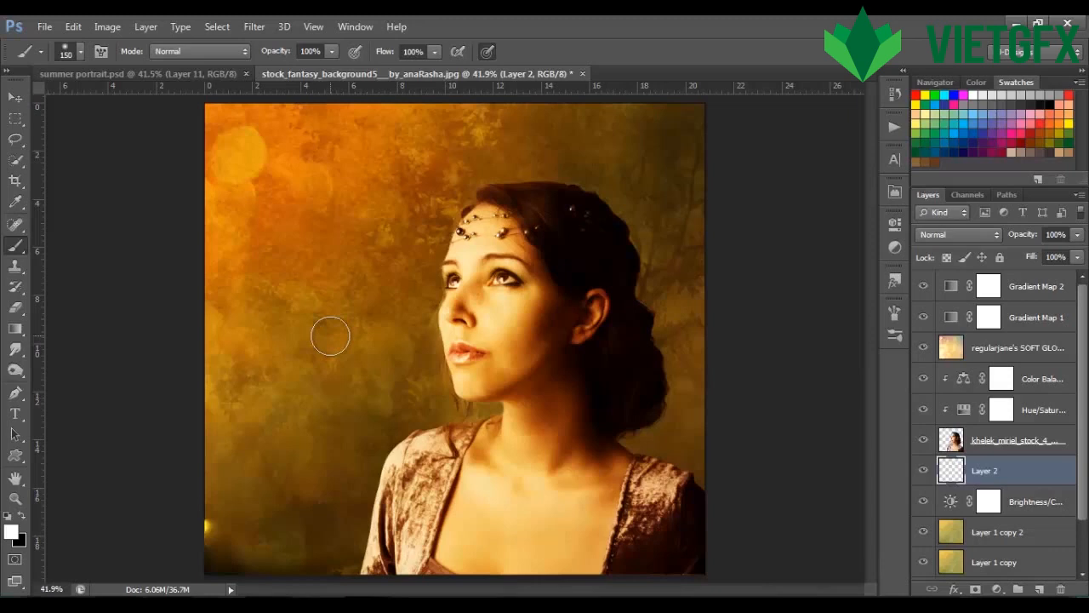
{"action": "key", "text": "bracketright"}
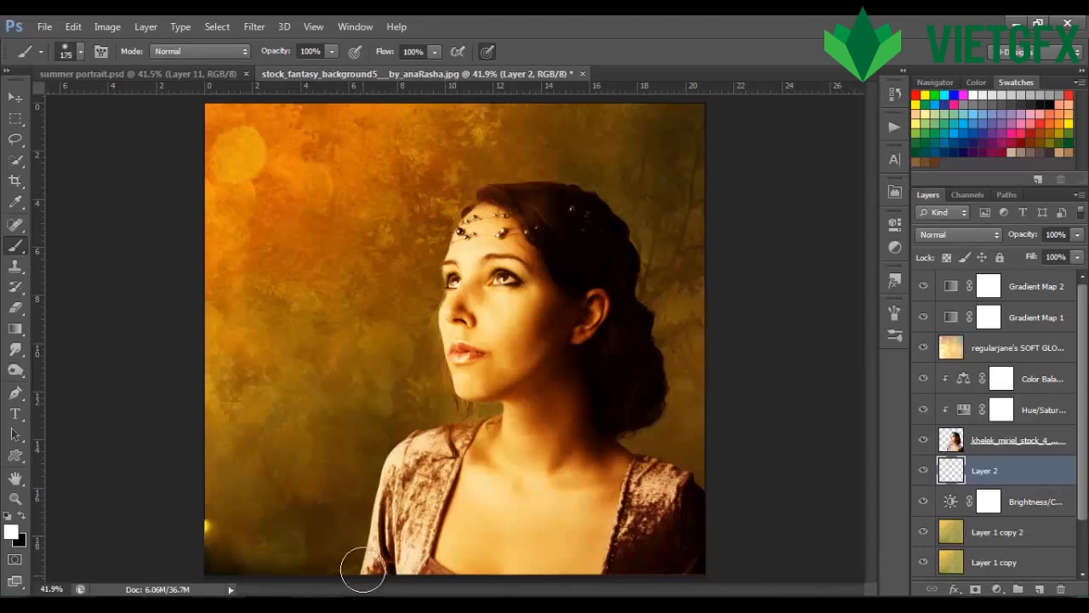
{"action": "mouse_move", "coordinate": [362, 569]}
{"action": "left_mouse_down"}
{"action": "mouse_move", "coordinate": [372, 505]}
{"action": "mouse_move", "coordinate": [405, 439]}
{"action": "mouse_move", "coordinate": [495, 412]}
{"action": "mouse_move", "coordinate": [450, 370]}
{"action": "mouse_move", "coordinate": [446, 346]}
{"action": "mouse_move", "coordinate": [448, 255]}
{"action": "mouse_move", "coordinate": [480, 186]}
{"action": "mouse_move", "coordinate": [561, 183]}
{"action": "mouse_move", "coordinate": [612, 217]}
{"action": "mouse_move", "coordinate": [639, 276]}
{"action": "mouse_move", "coordinate": [660, 408]}
{"action": "mouse_move", "coordinate": [625, 445]}
{"action": "mouse_move", "coordinate": [694, 468]}
{"action": "mouse_move", "coordinate": [725, 494]}
{"action": "left_mouse_up"}
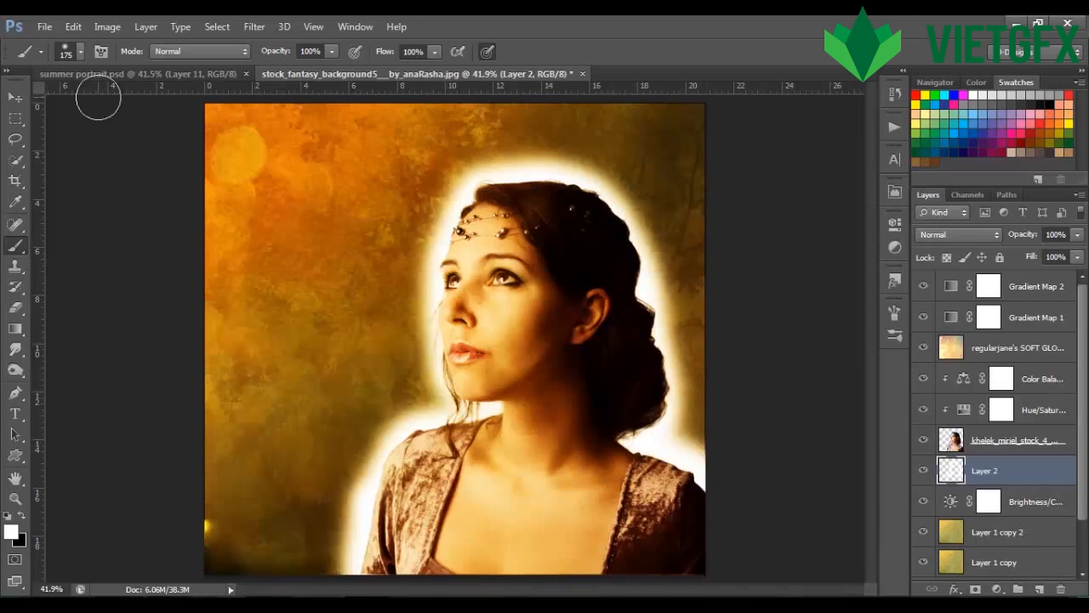
- Apply a Gaussian Blur with a 75-pixel radius to the white outline layer
{"action": "left_click", "coordinate": [16, 97]}
{"action": "left_click", "coordinate": [256, 27]}
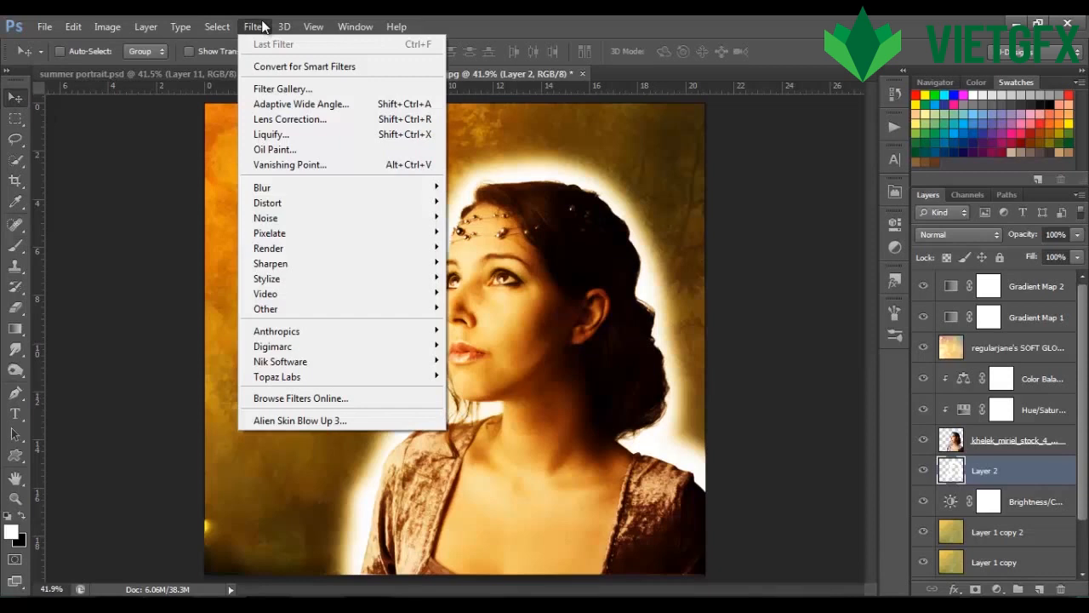
{"action": "mouse_move", "coordinate": [300, 183]}
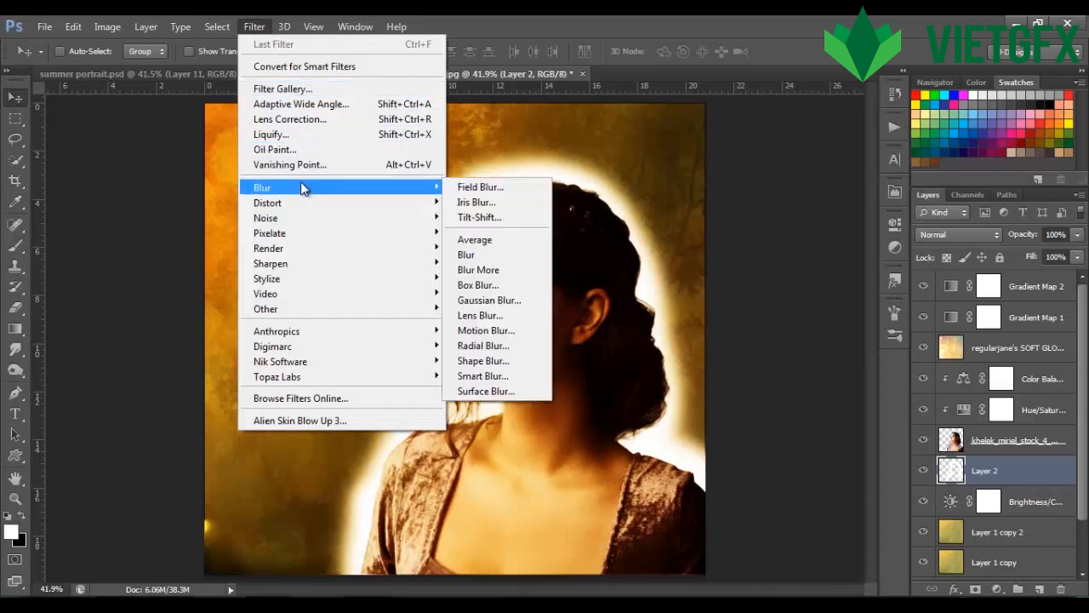
{"action": "left_click", "coordinate": [492, 302]}
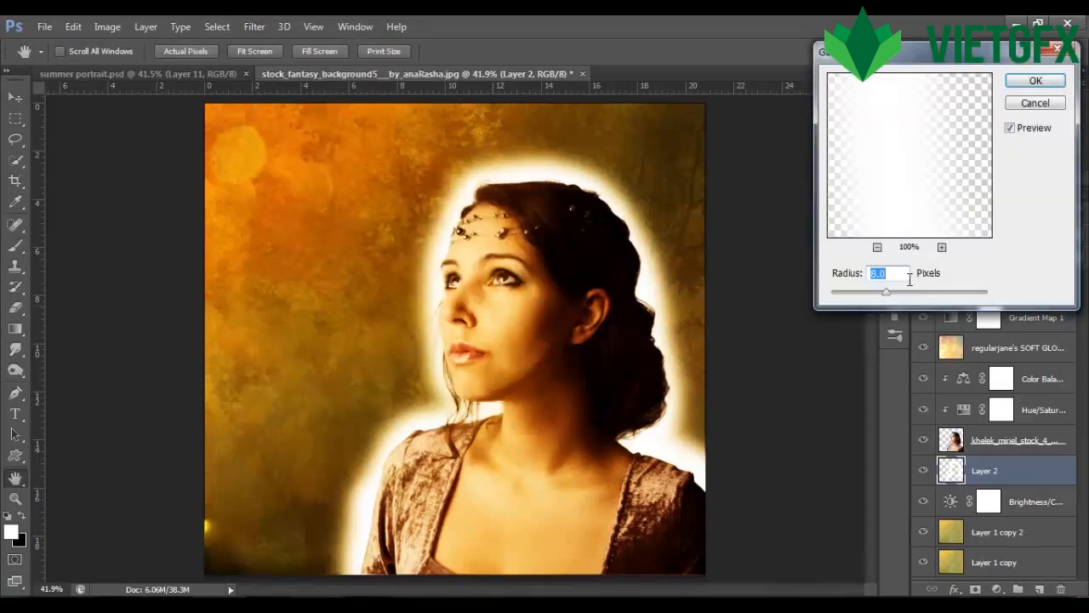
{"action": "type", "text": "75"}
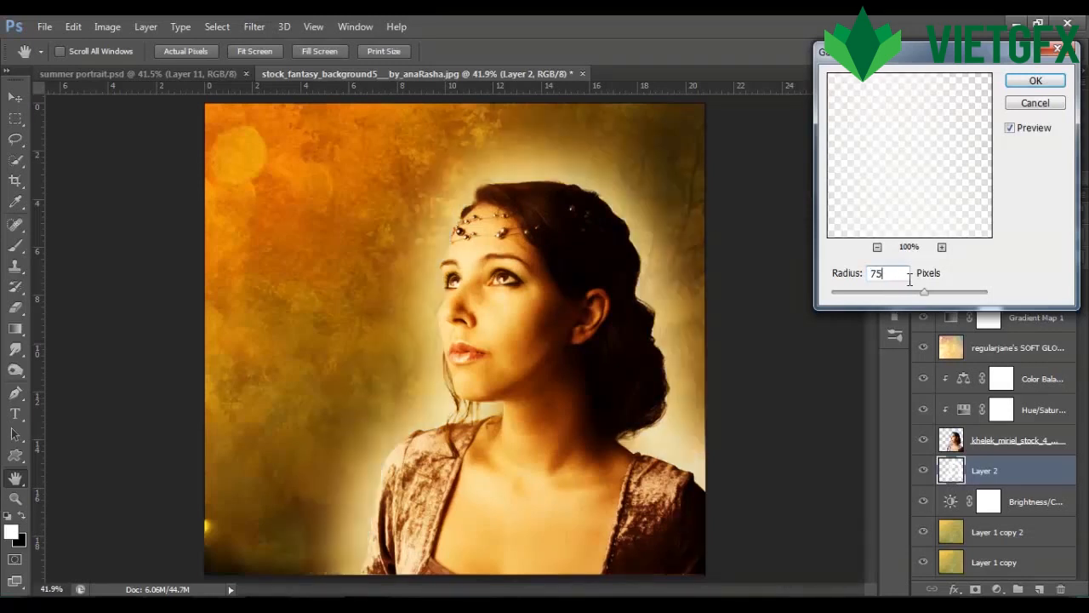
{"action": "left_click", "coordinate": [1035, 82]}
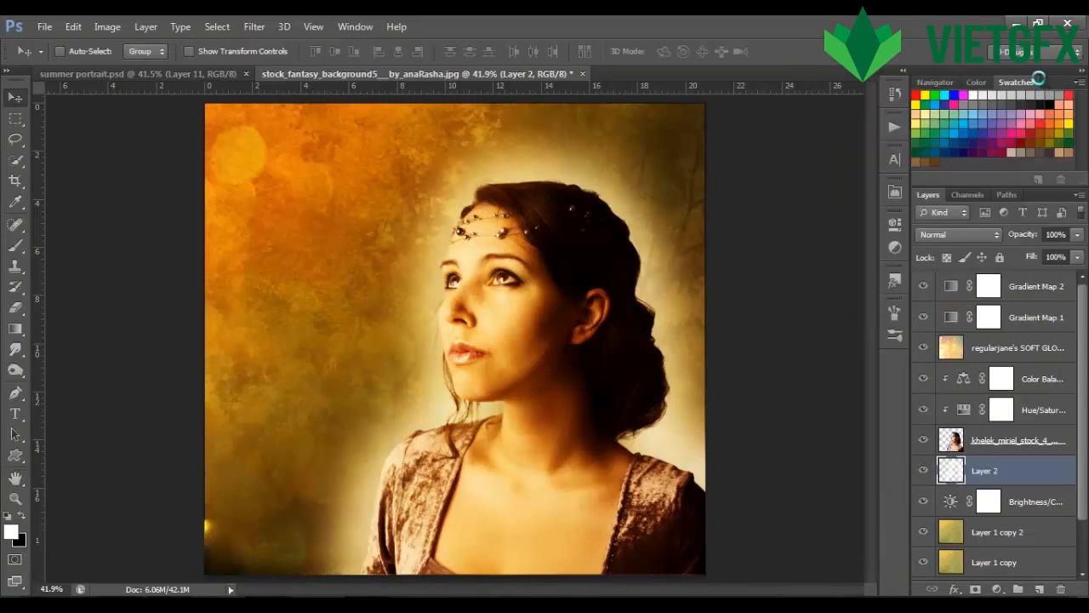
- Blend the blurred outline layer in Soft Light mode and rename it "glow"
{"action": "left_click", "coordinate": [971, 239]}
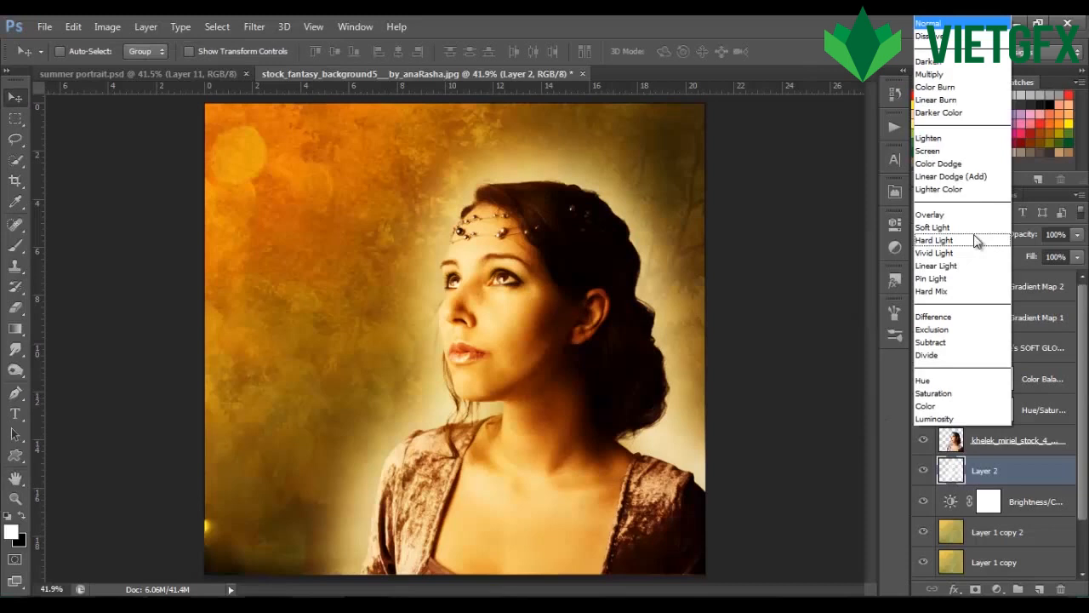
{"action": "left_click", "coordinate": [973, 236]}
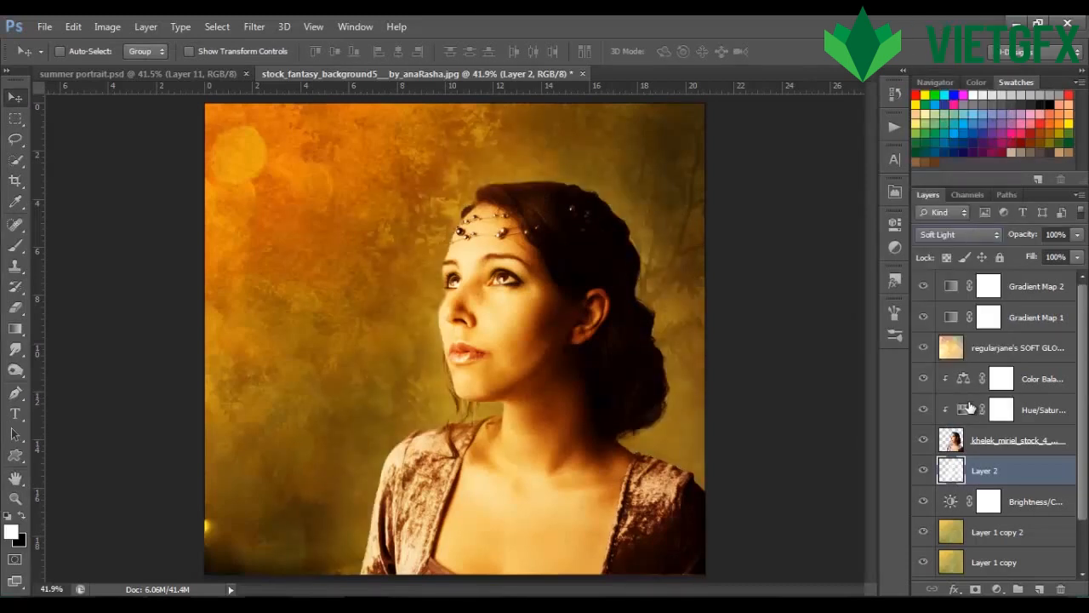
{"action": "double_click", "coordinate": [986, 470]}
{"action": "type", "text": "glow"}
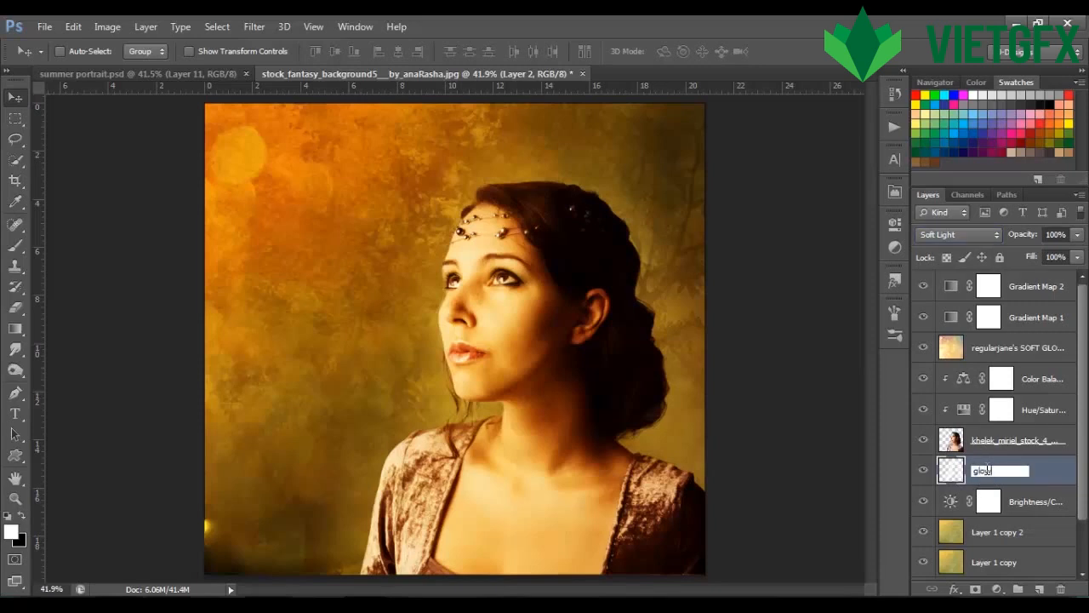
{"action": "key", "text": "Return"}
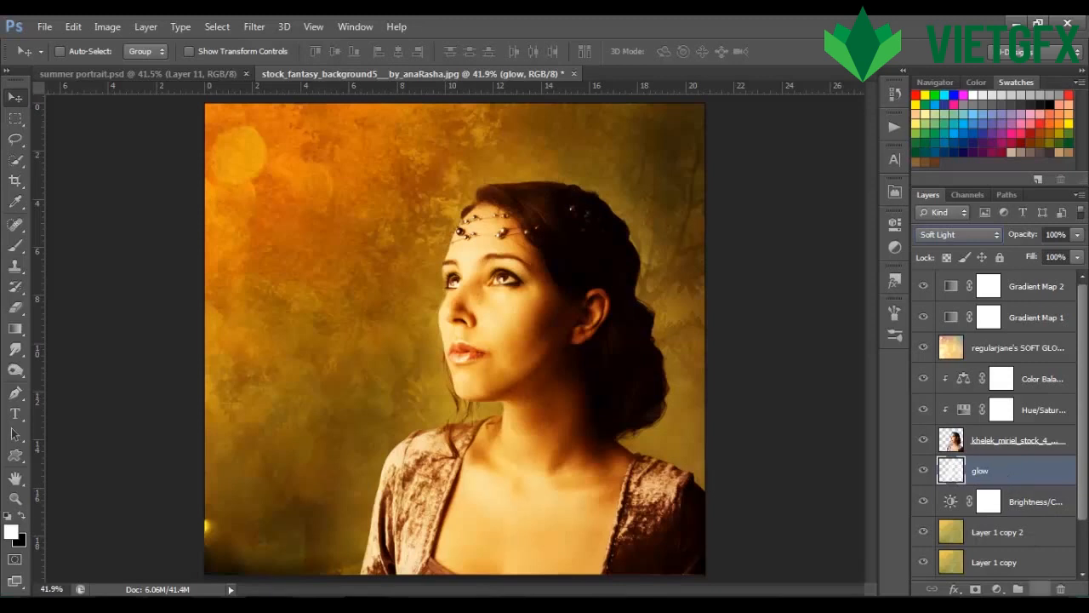
- On a new layer beneath glow, draw a linear gradient from color 572e07 to transparent, from the canvas's lower-right to its upper-left corner
{"action": "left_click", "coordinate": [1040, 589]}
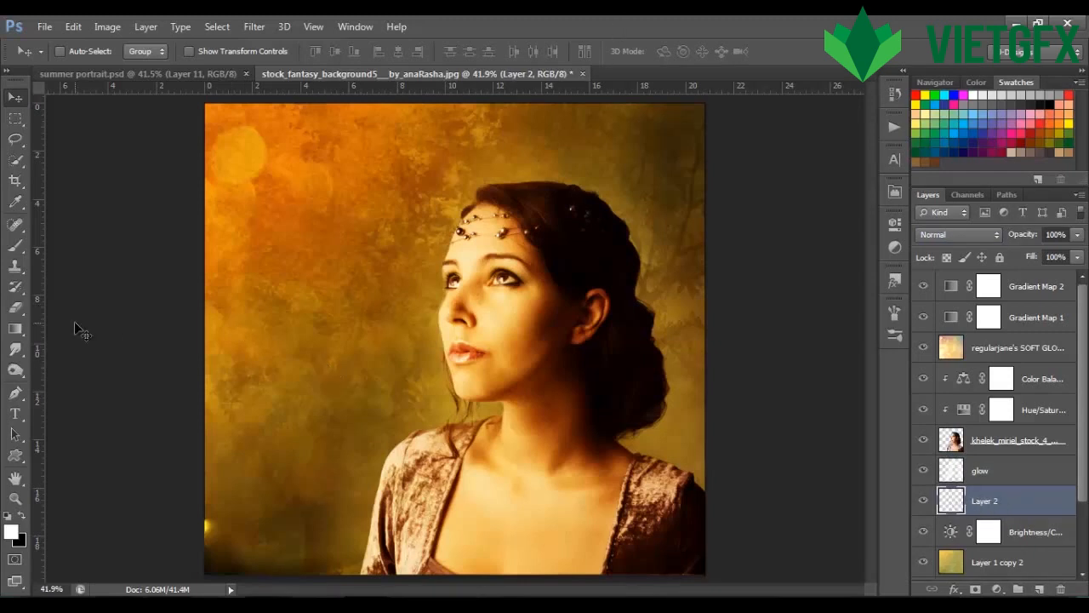
{"action": "left_click", "coordinate": [12, 532]}
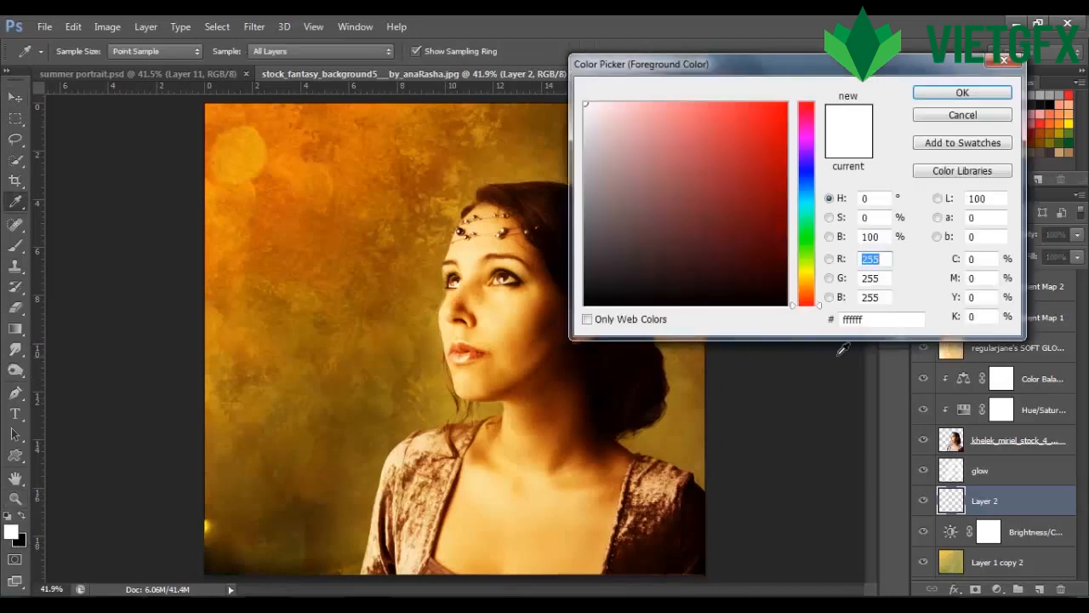
{"action": "left_click", "coordinate": [864, 320]}
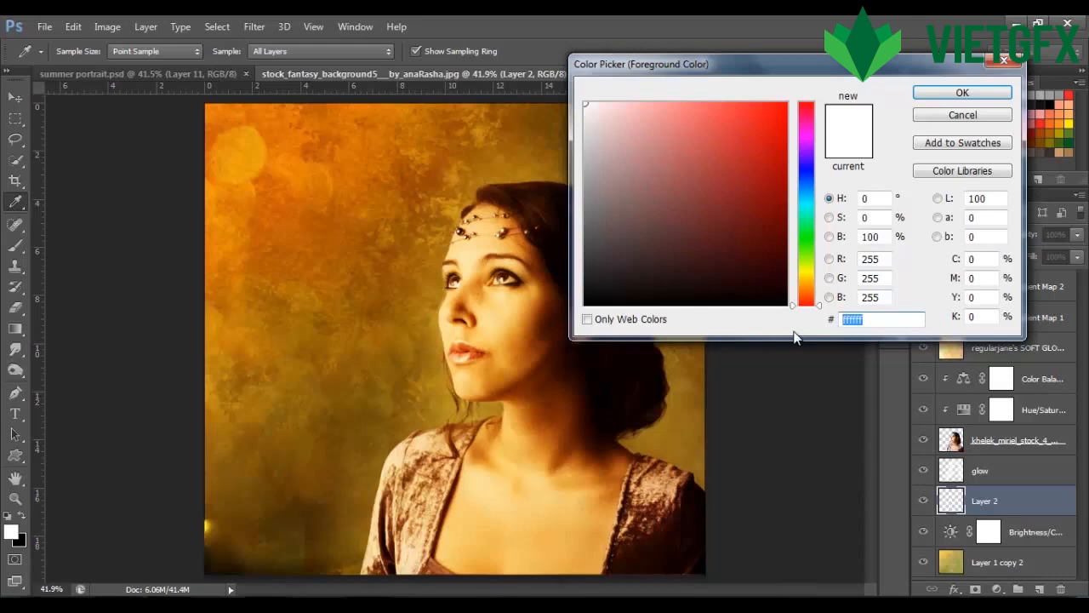
{"action": "type", "text": "572e07"}
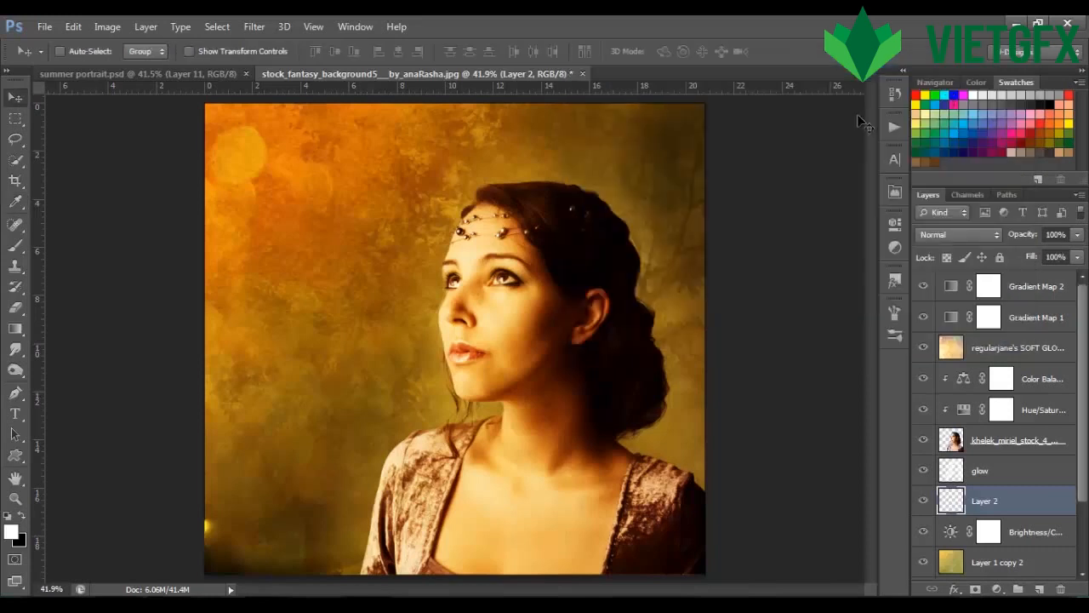
{"action": "left_click", "coordinate": [15, 330]}
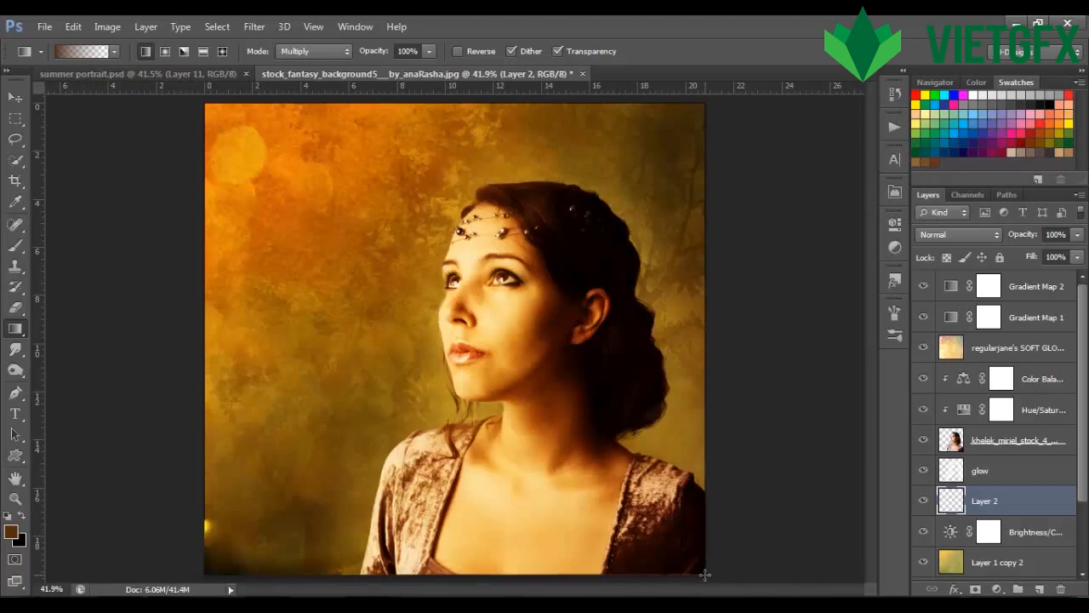
{"action": "left_click_drag", "start_coordinate": [705, 574], "coordinate": [203, 104]}
{"action": "left_click_drag", "start_coordinate": [202, 104], "coordinate": [202, 105]}
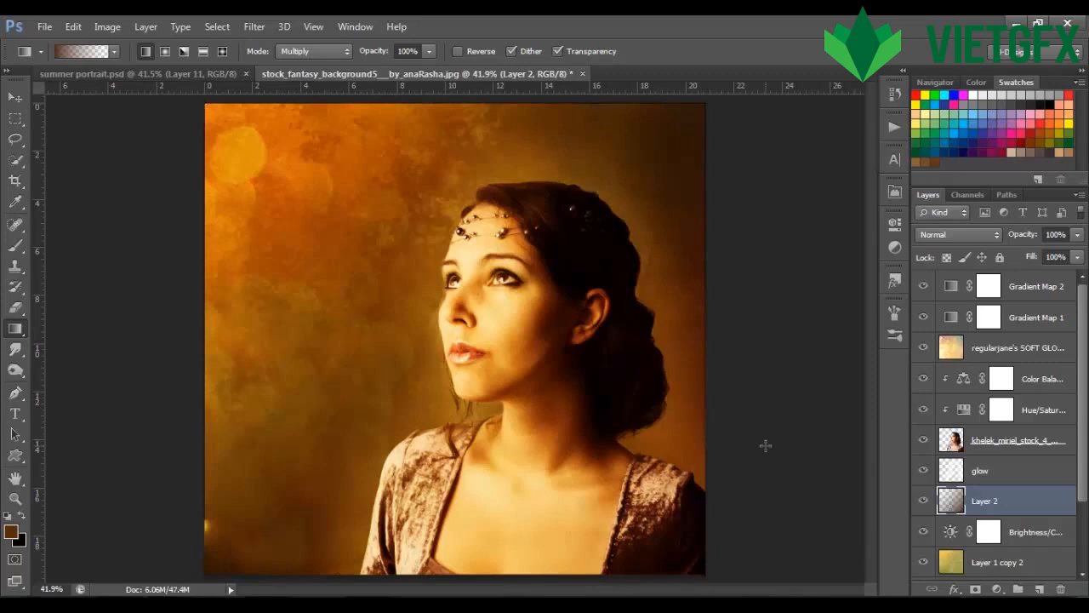
- Blend the brown gradient layer in Multiply mode at 80% opacity
{"action": "left_click", "coordinate": [958, 237]}
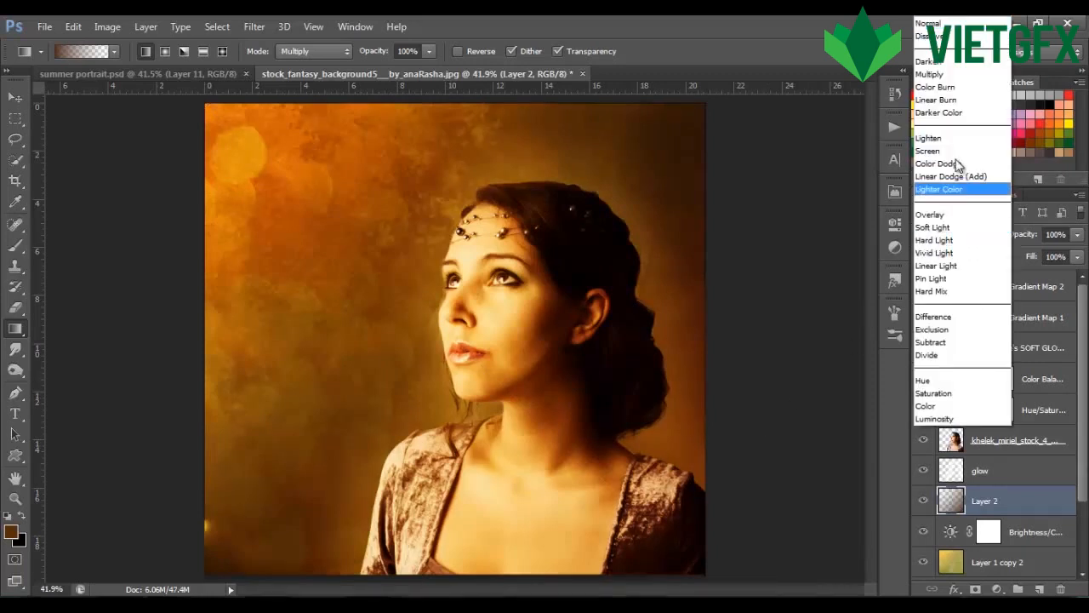
{"action": "left_click", "coordinate": [954, 73]}
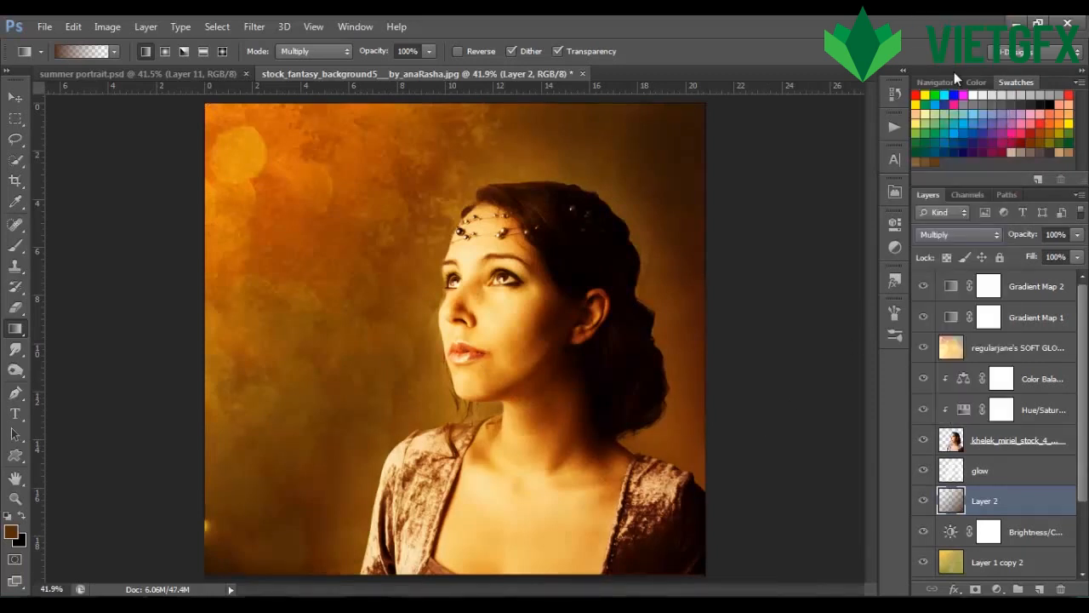
{"action": "left_click", "coordinate": [1077, 236]}
{"action": "left_click_drag", "start_coordinate": [1071, 249], "coordinate": [1065, 256]}
{"action": "left_click", "coordinate": [767, 242]}
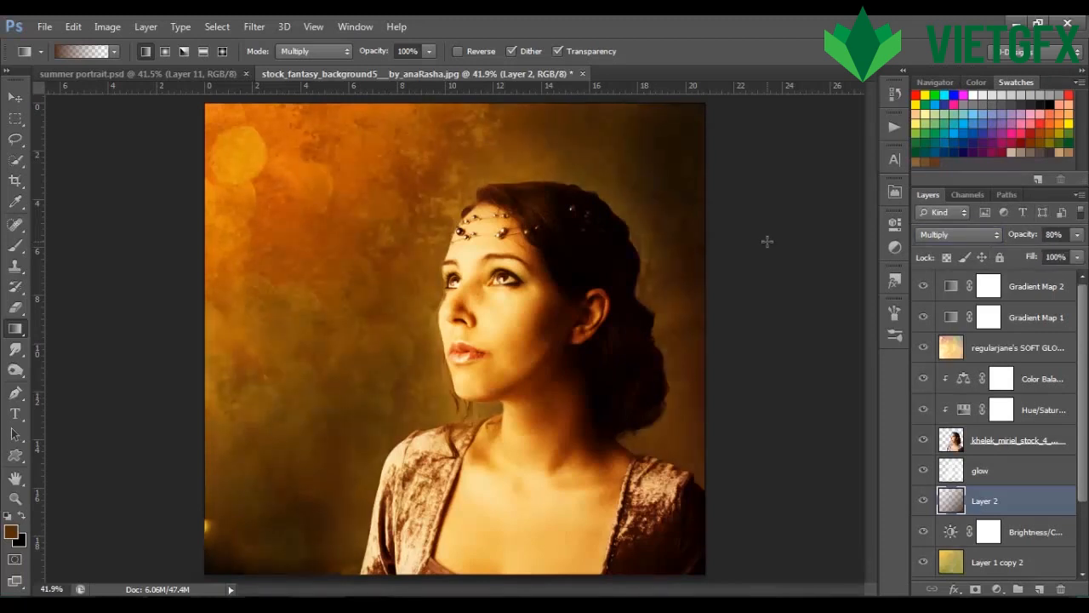
- Place the bird1 image above the Color Balance layer and flip it horizontally
{"action": "left_click", "coordinate": [1028, 380]}
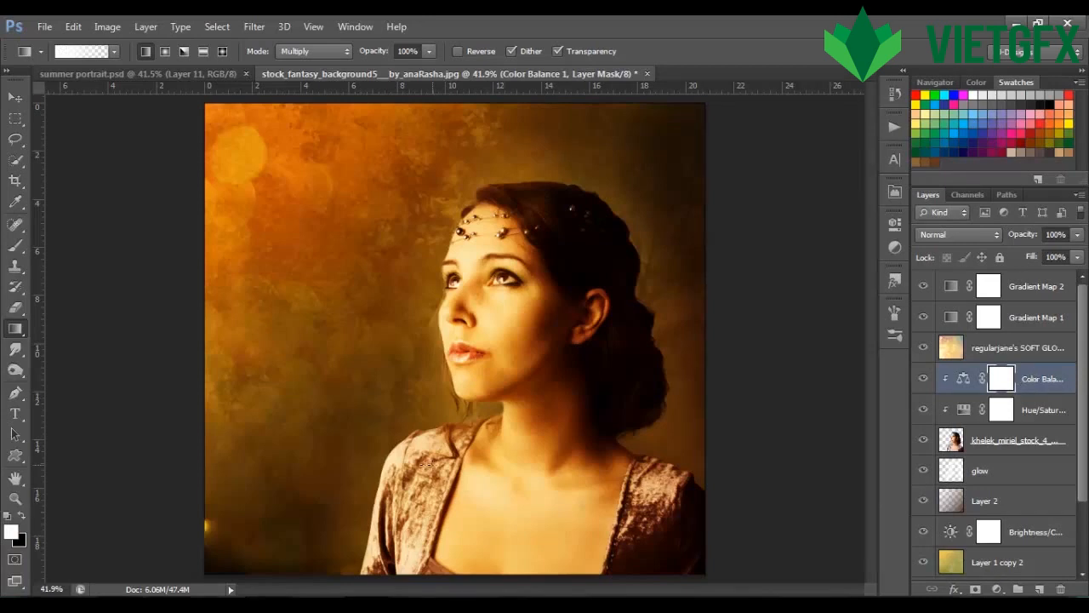
{"action": "left_click", "coordinate": [220, 606]}
{"action": "left_click_drag", "start_coordinate": [709, 157], "coordinate": [332, 344]}
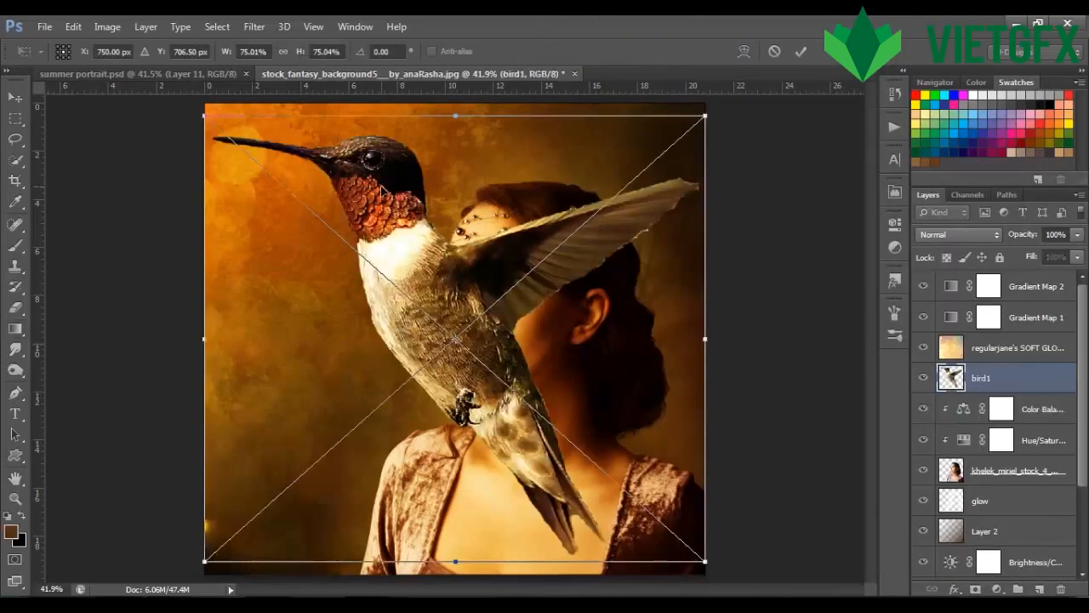
{"action": "right_click", "coordinate": [384, 195]}
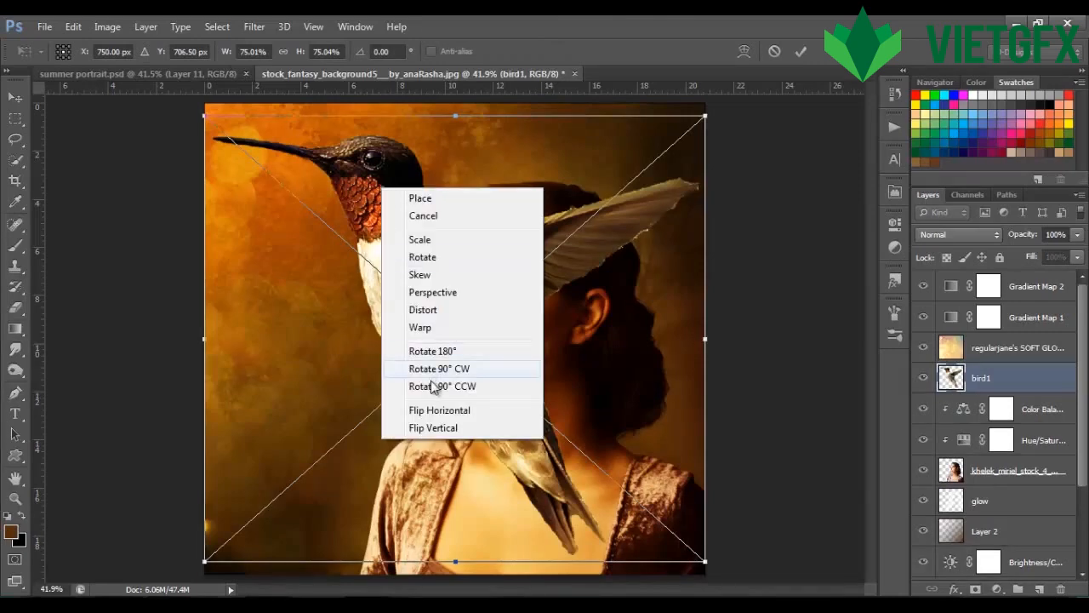
{"action": "left_click", "coordinate": [435, 410]}
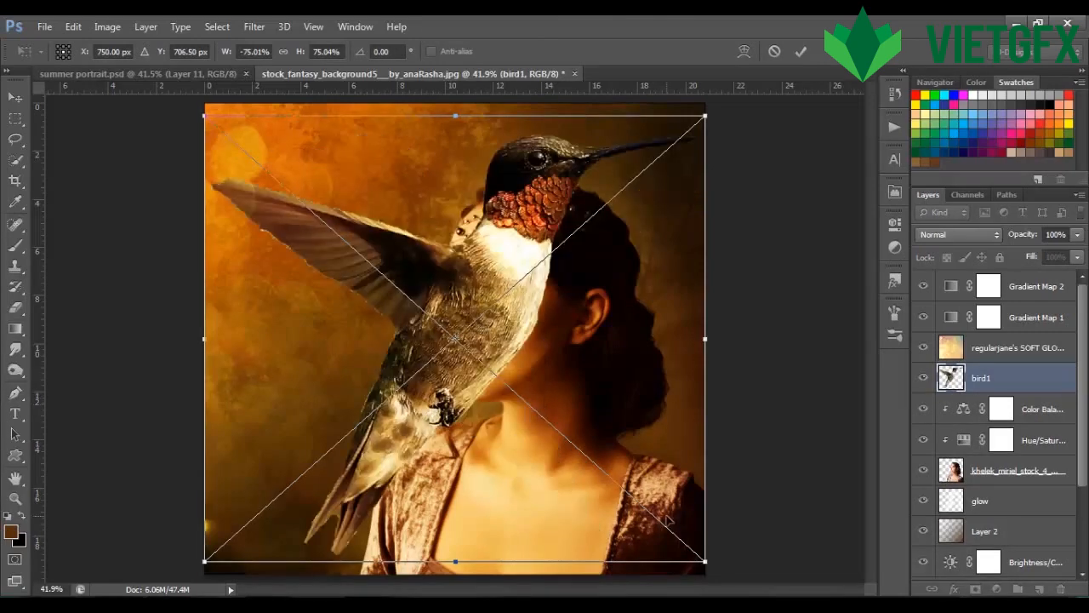
- Scale the hummingbird to about 9.5%, rotate it about 27° and position it in the upper-left background beside the light orb
{"action": "left_click_drag", "start_coordinate": [705, 561], "coordinate": [363, 255]}
{"action": "left_click_drag", "start_coordinate": [245, 168], "coordinate": [359, 190]}
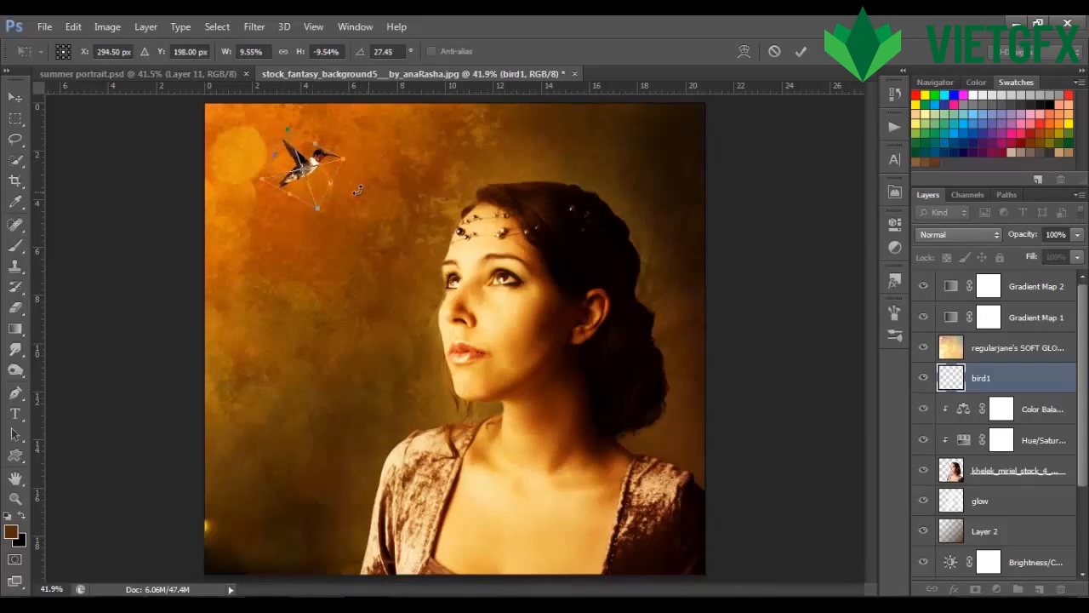
{"action": "left_click_drag", "start_coordinate": [322, 176], "coordinate": [338, 182]}
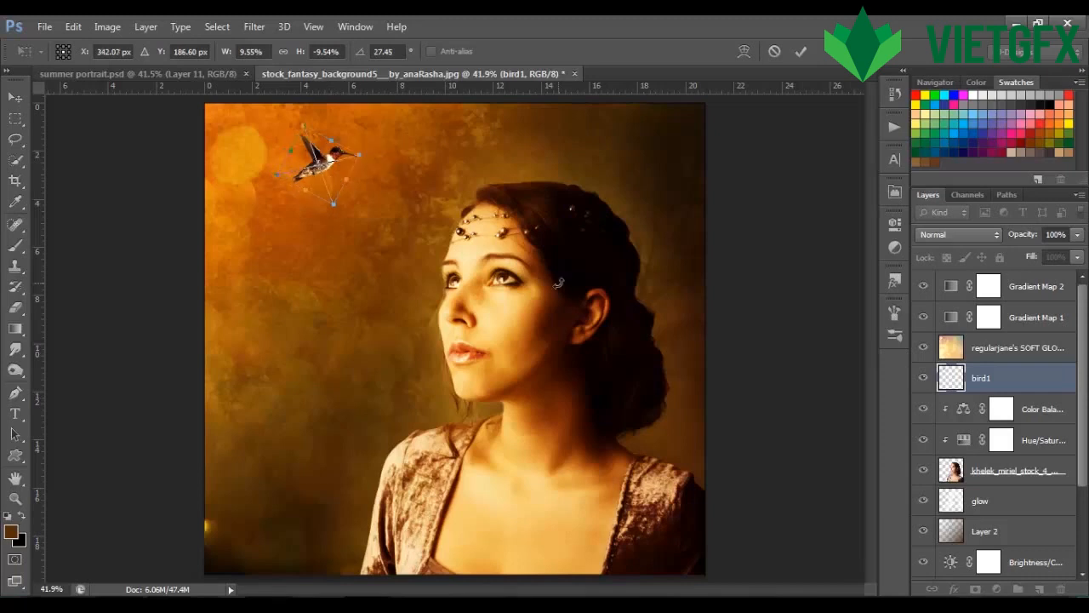
{"action": "left_click", "coordinate": [801, 51]}
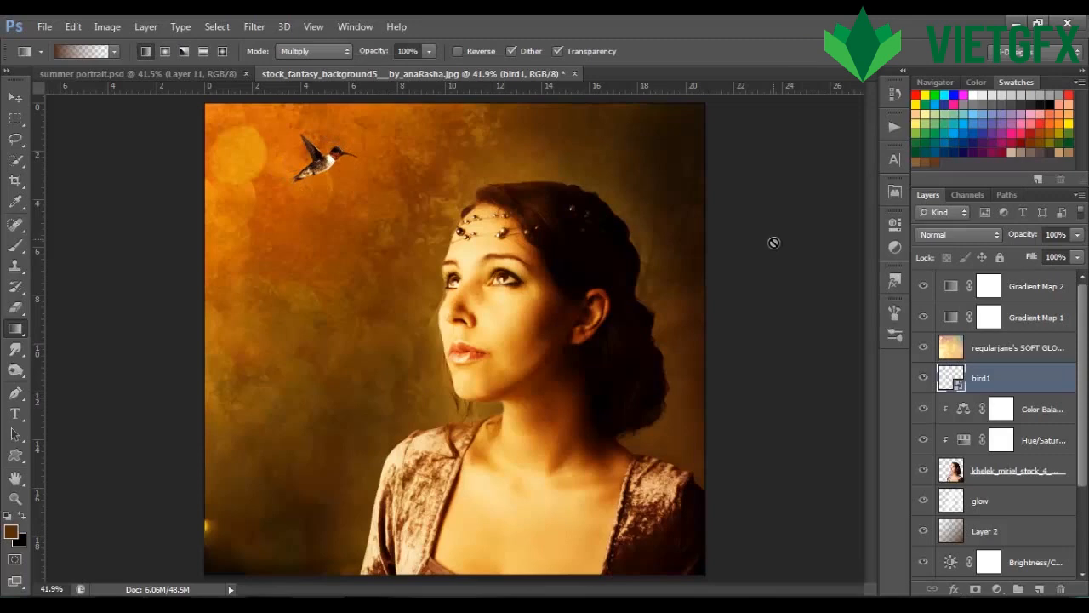
- Add a Hue/Saturation adjustment clipped to the bird1 layer, with Colorize enabled and hue set to 44
{"action": "left_click", "coordinate": [999, 589]}
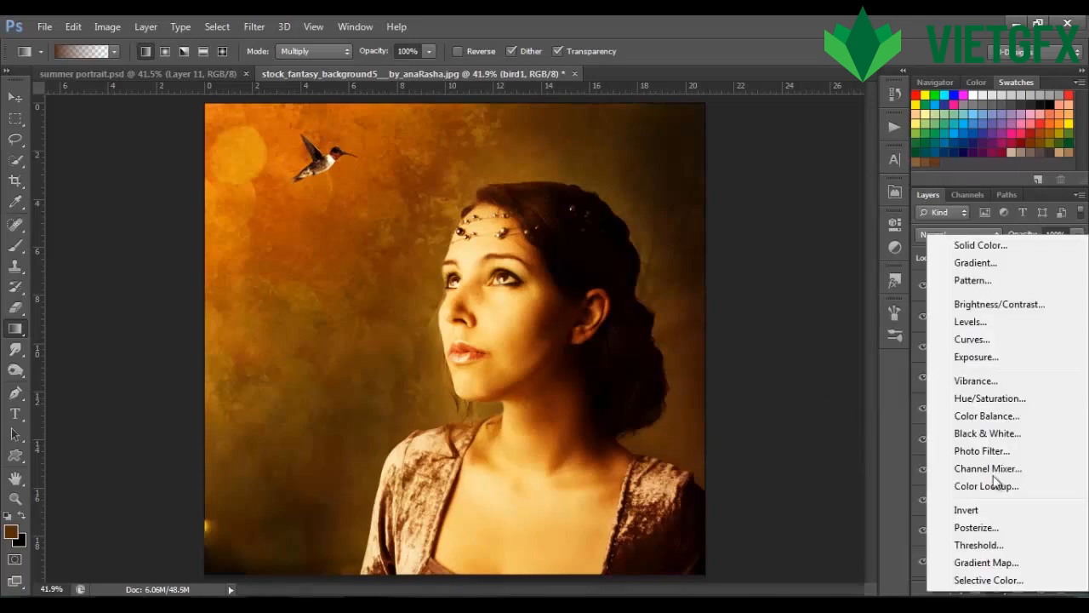
{"action": "left_click", "coordinate": [998, 400]}
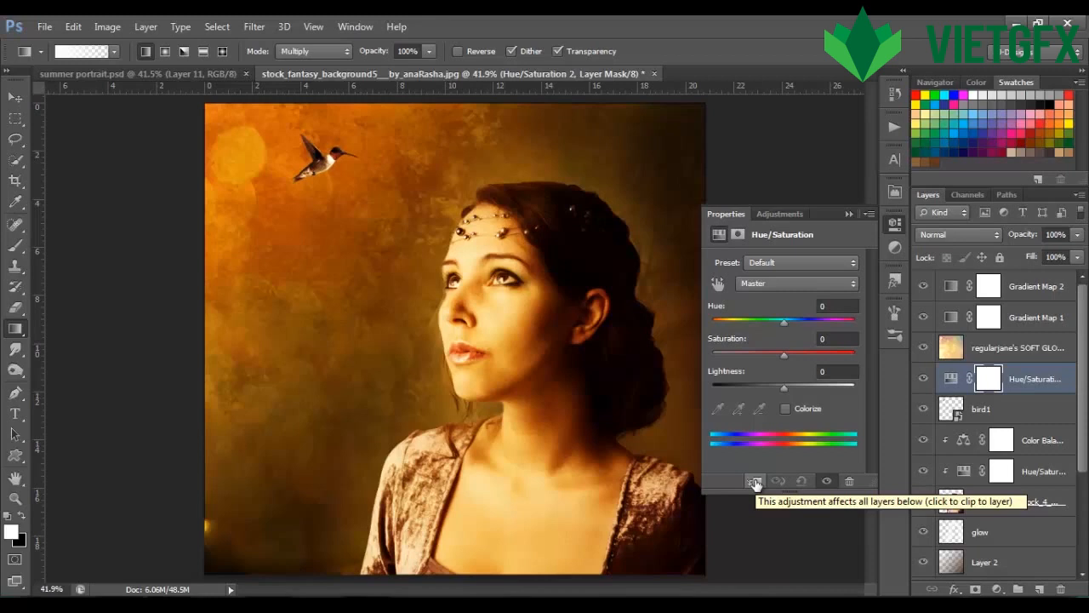
{"action": "left_click", "coordinate": [754, 482]}
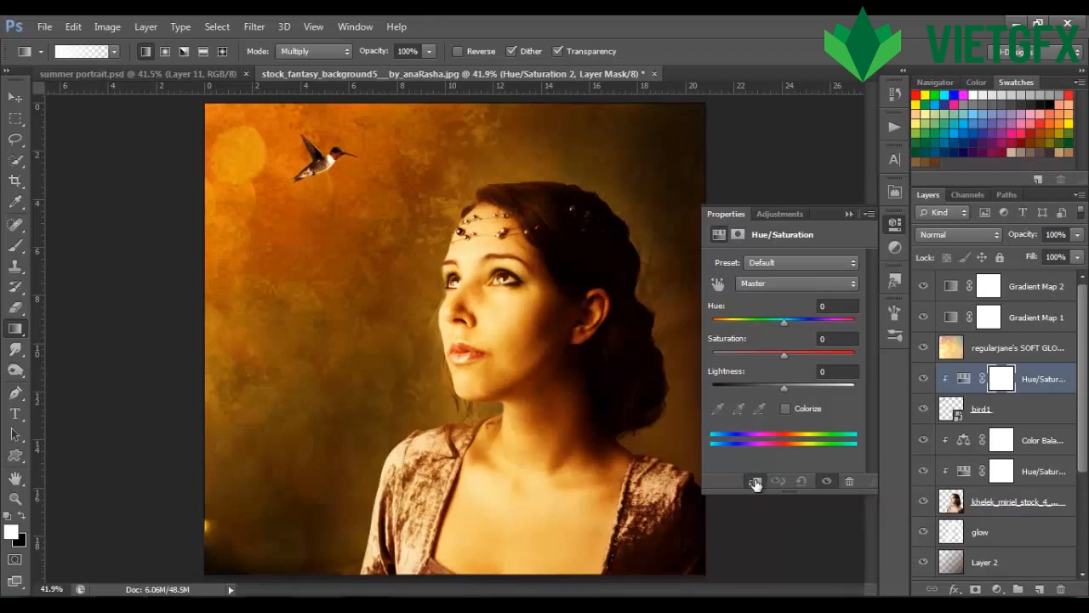
{"action": "left_click", "coordinate": [785, 409]}
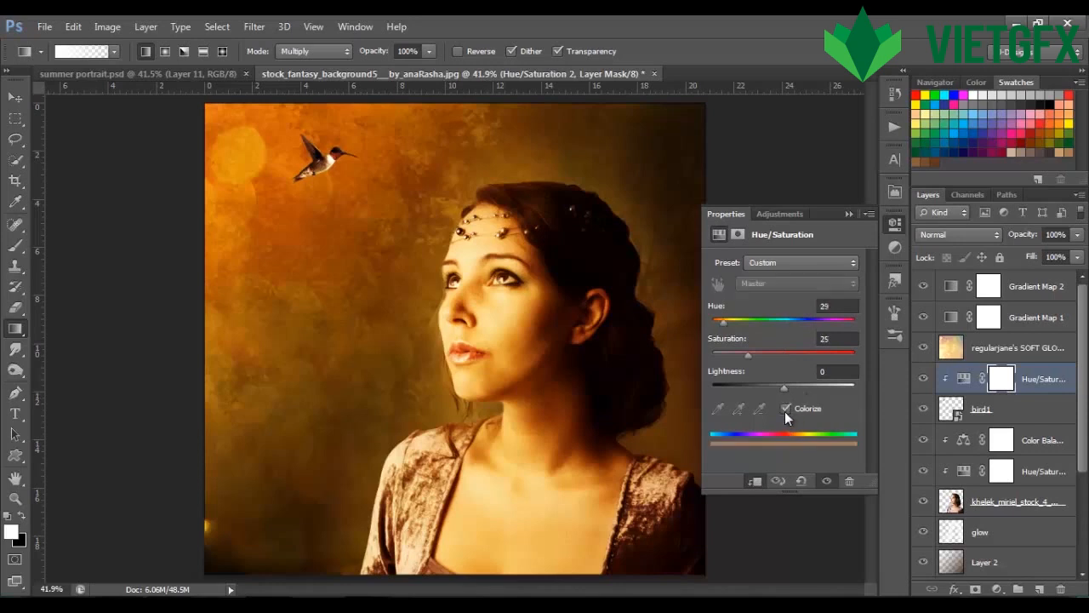
{"action": "left_click", "coordinate": [834, 308]}
{"action": "type", "text": "44"}
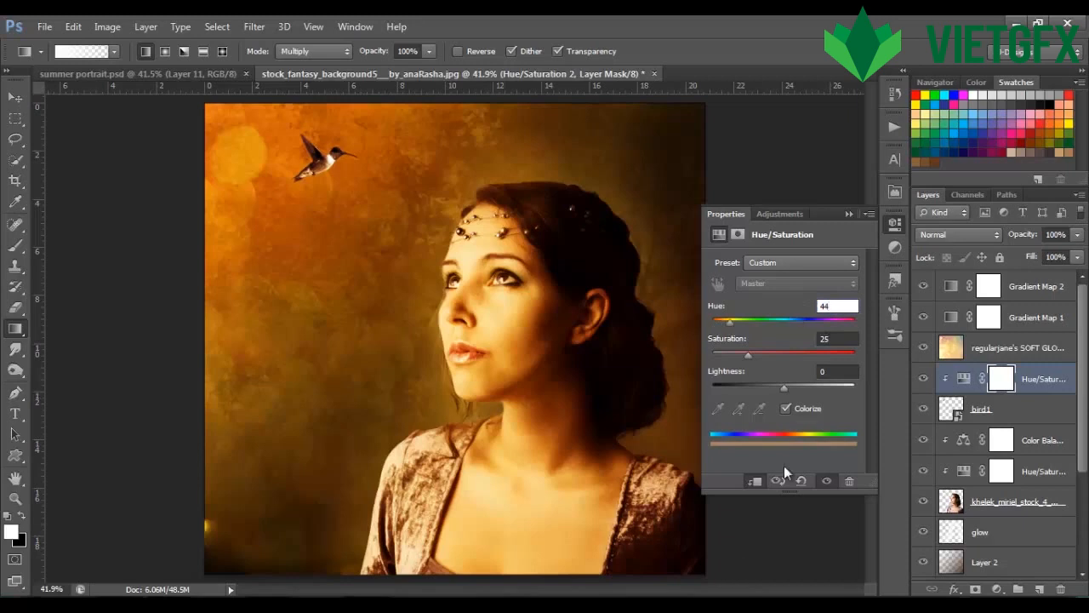
- Set the saturation of the hummingbird's Hue/Saturation adjustment to 15 and collapse its settings
{"action": "left_click", "coordinate": [834, 339]}
{"action": "type", "text": "15"}
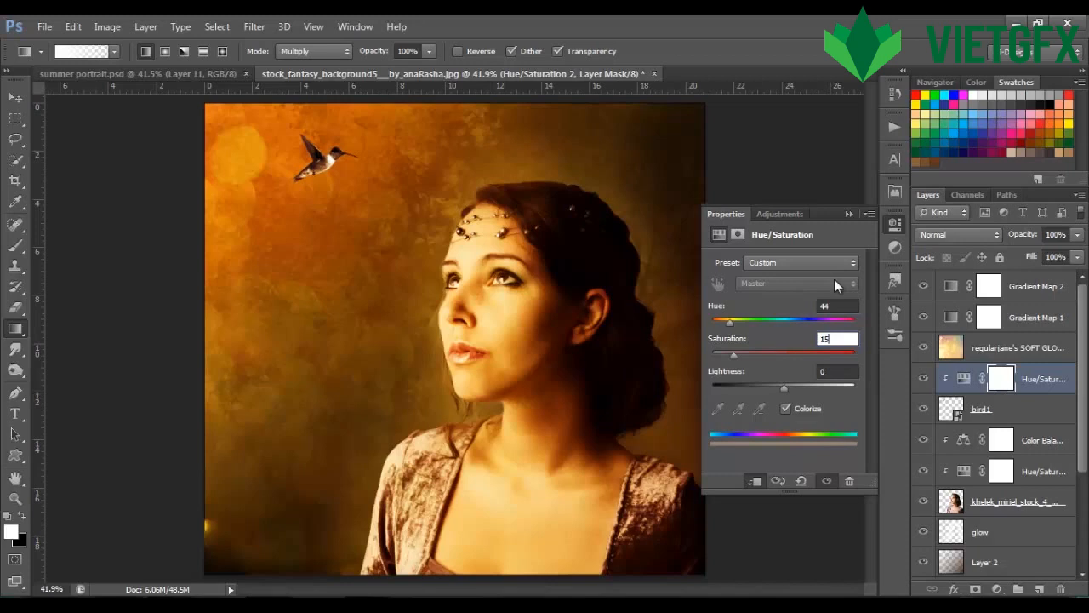
{"action": "left_click", "coordinate": [849, 214]}
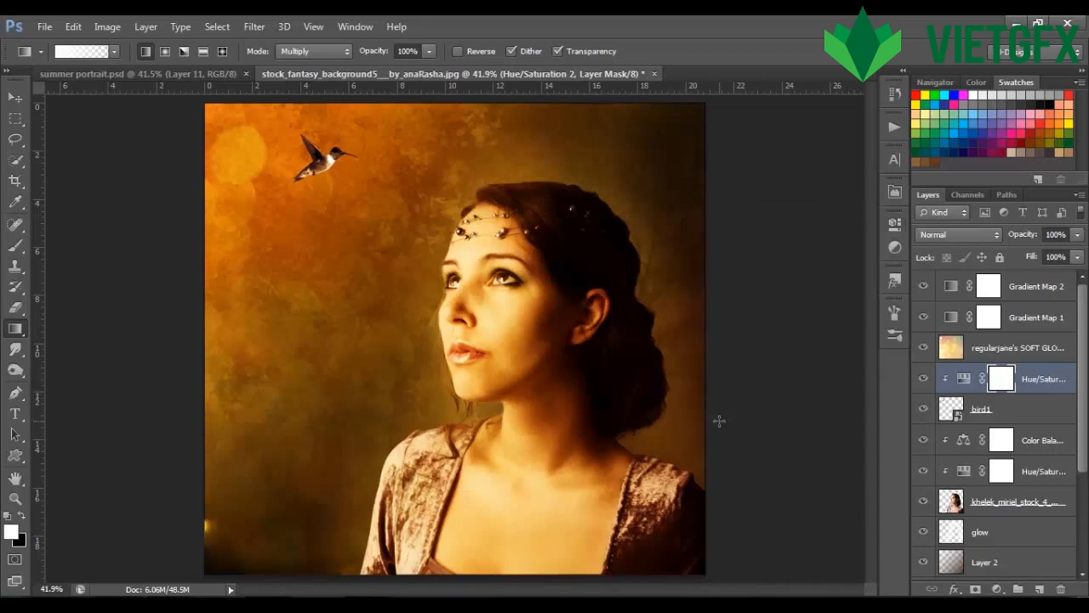
- Add a new layer above the hummingbird's Hue/Saturation adjustment and set the Brush foreground colour to #ffe7ba
{"action": "left_click", "coordinate": [1040, 589]}
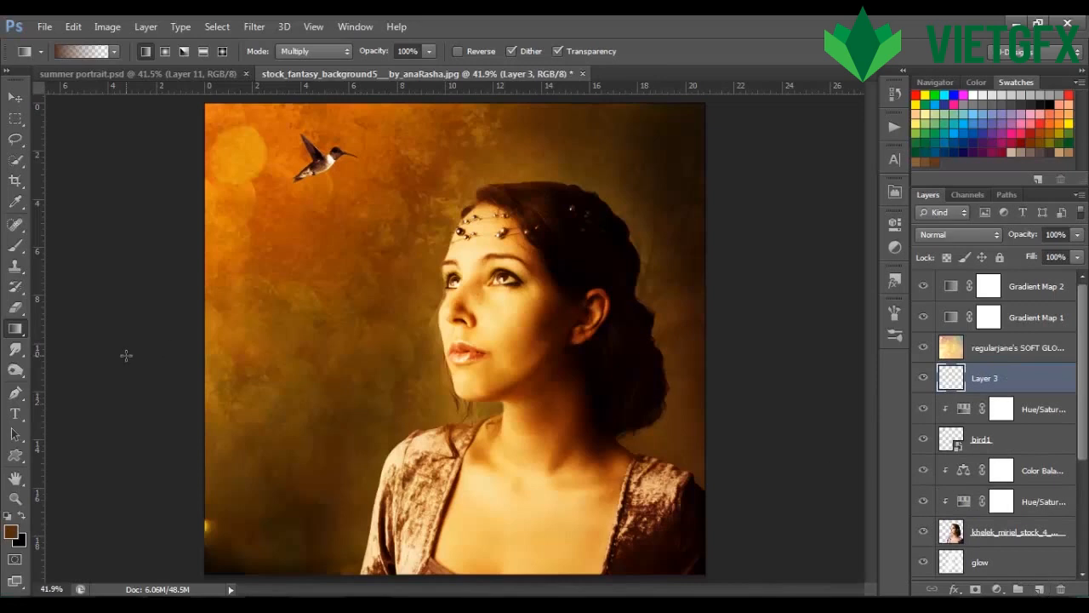
{"action": "left_click", "coordinate": [18, 246]}
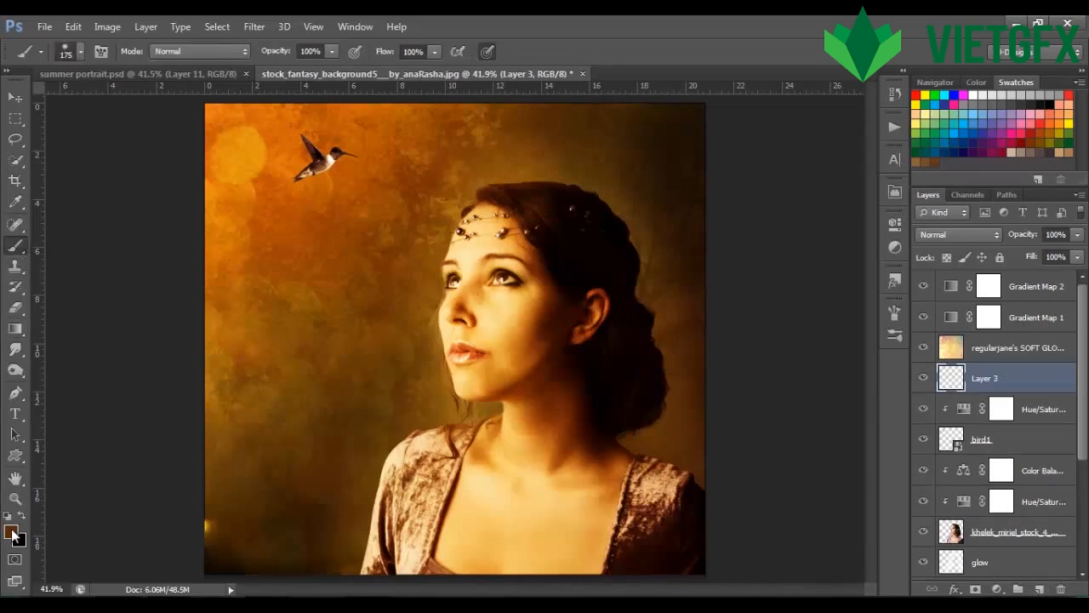
{"action": "left_click", "coordinate": [11, 531]}
{"action": "left_click", "coordinate": [870, 320]}
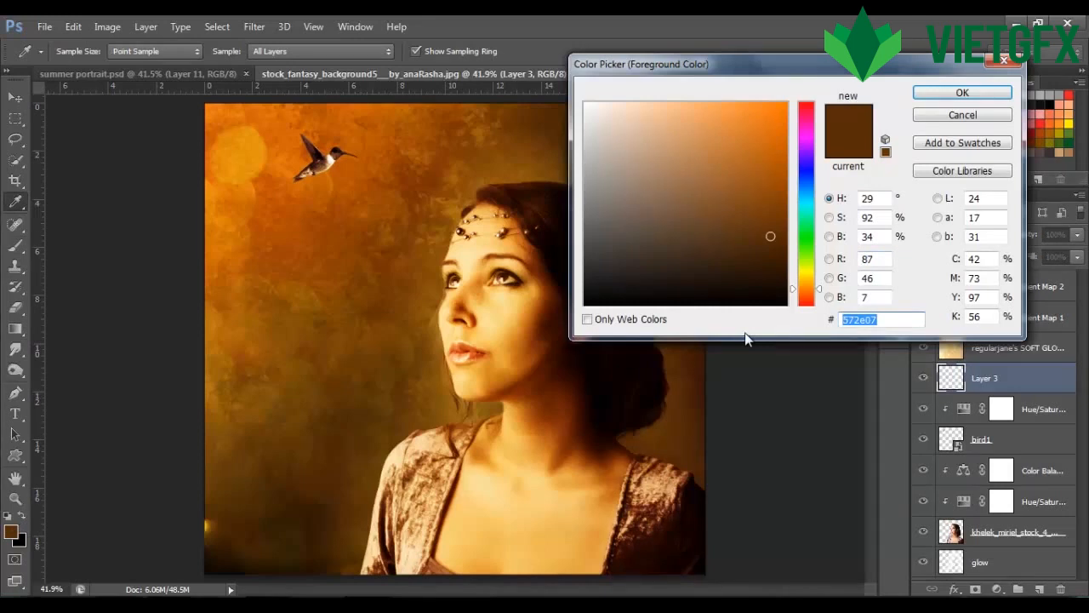
{"action": "type", "text": "ffe7ba"}
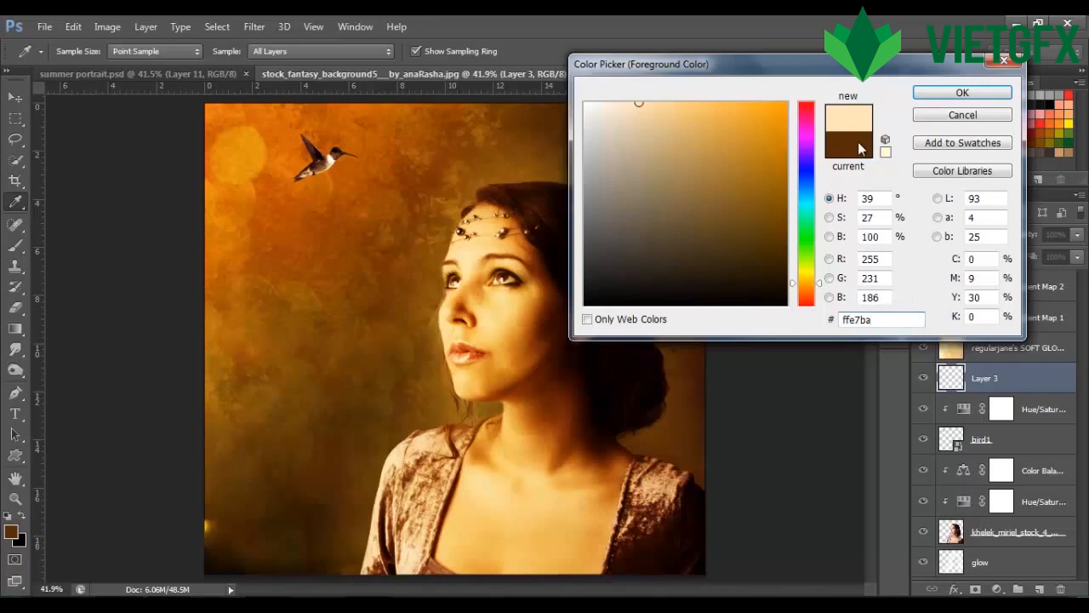
{"action": "left_click", "coordinate": [987, 92]}
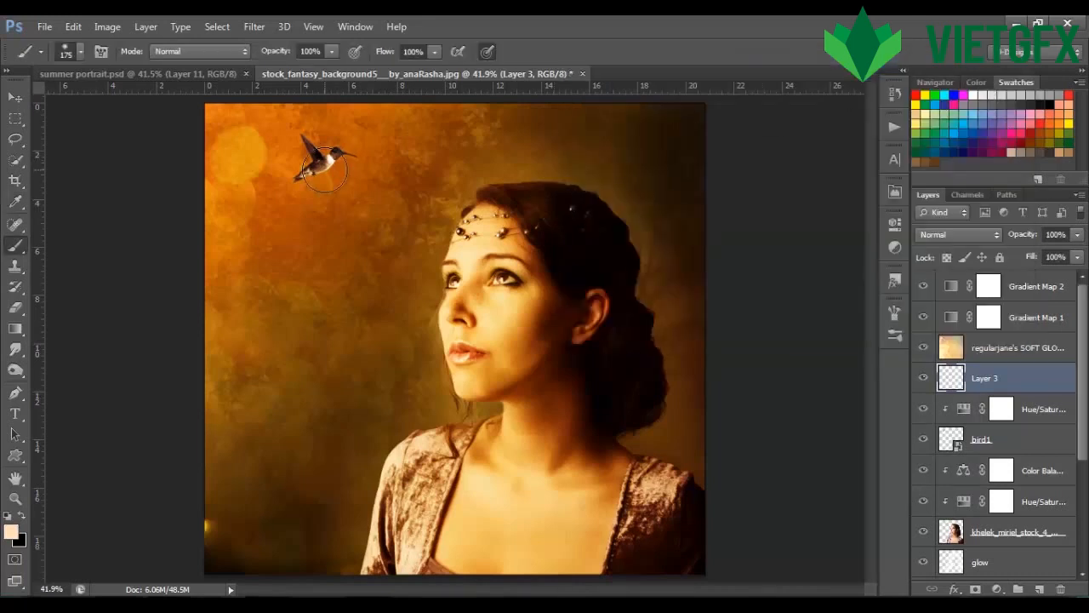
- Paint a single soft dab over the hummingbird with a 300 px brush
{"action": "key", "text": "bracketright"}
{"action": "key", "text": "bracketright"}
{"action": "key", "text": "bracketright"}
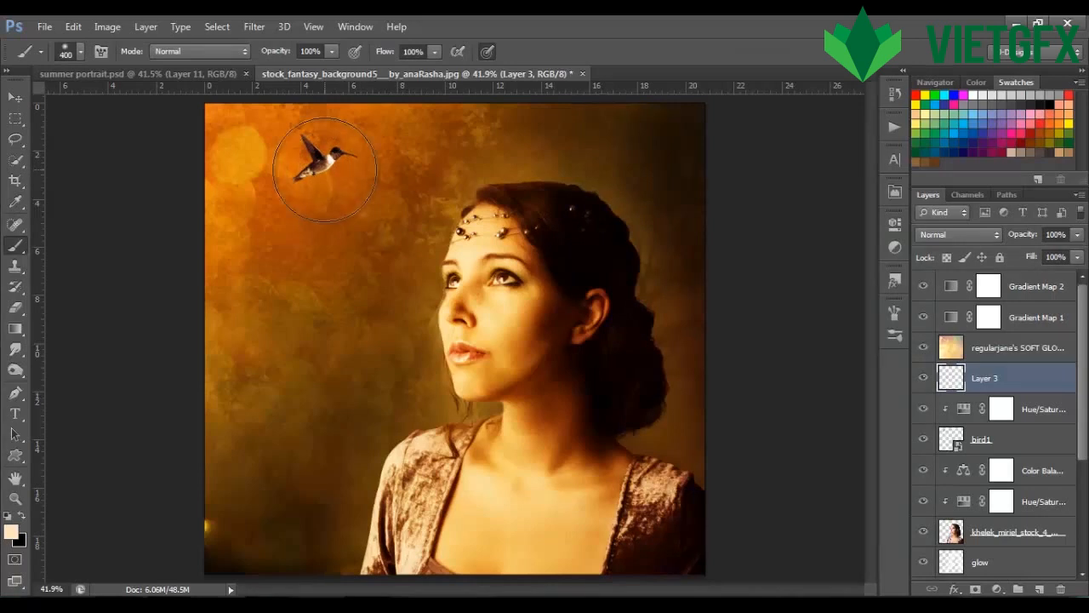
{"action": "key", "text": "bracketleft"}
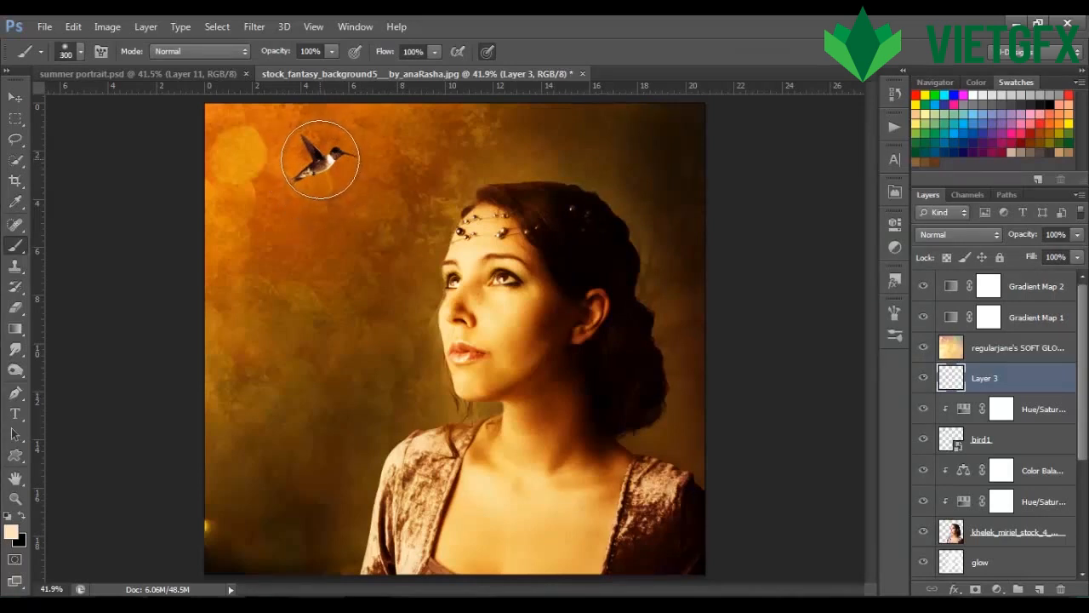
{"action": "left_click", "coordinate": [320, 159]}
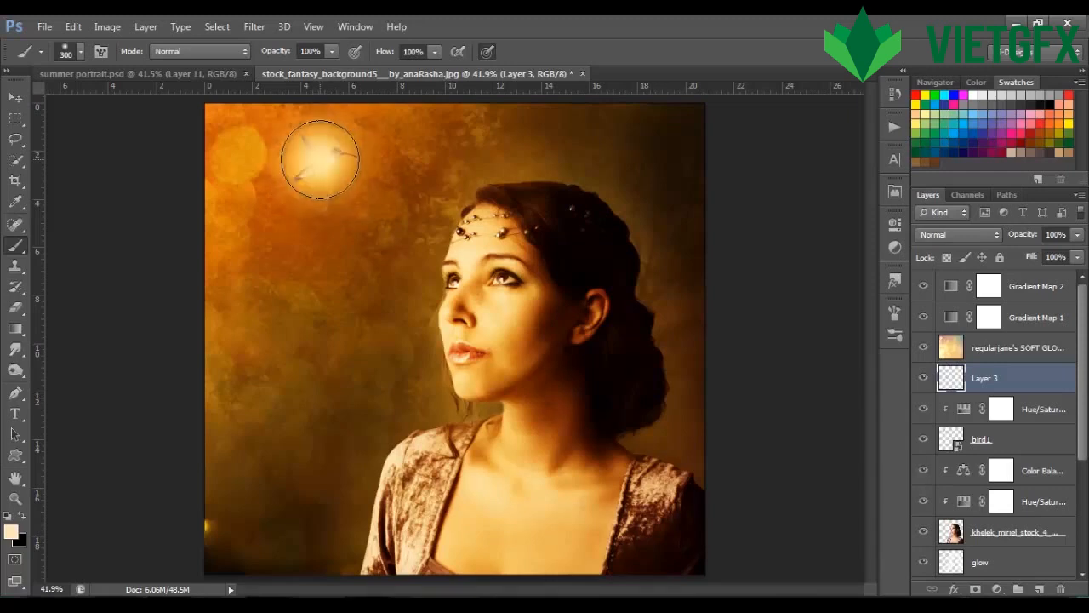
- Blend the hummingbird's highlight layer in Soft Light mode with 80% opacity and 84% fill
{"action": "left_click", "coordinate": [946, 235]}
{"action": "left_click", "coordinate": [964, 227]}
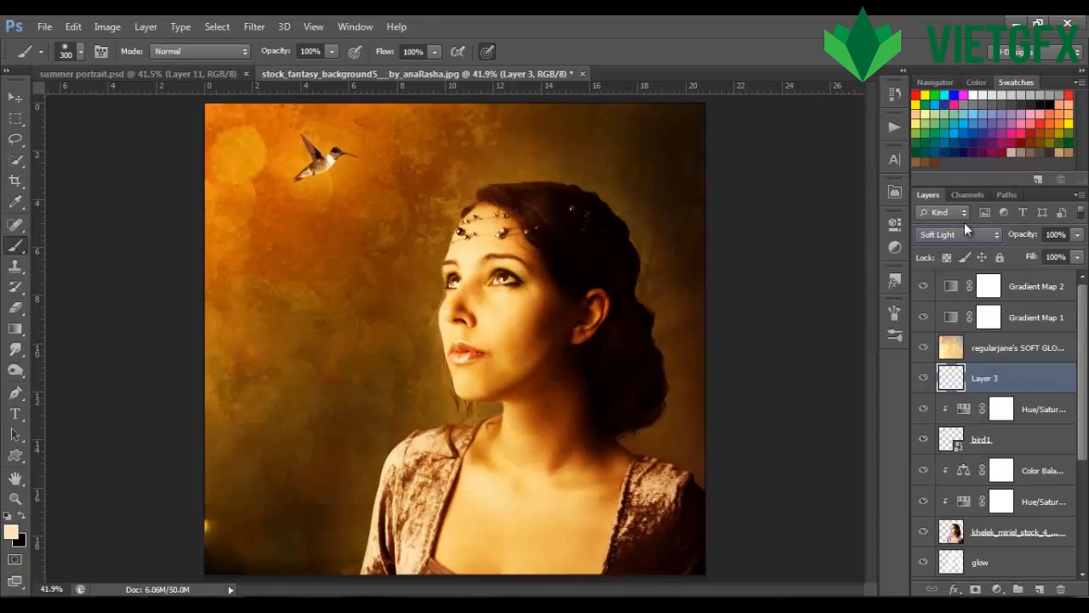
{"action": "left_click", "coordinate": [1078, 235]}
{"action": "left_click_drag", "start_coordinate": [1078, 235], "coordinate": [1061, 252]}
{"action": "left_click", "coordinate": [1078, 244]}
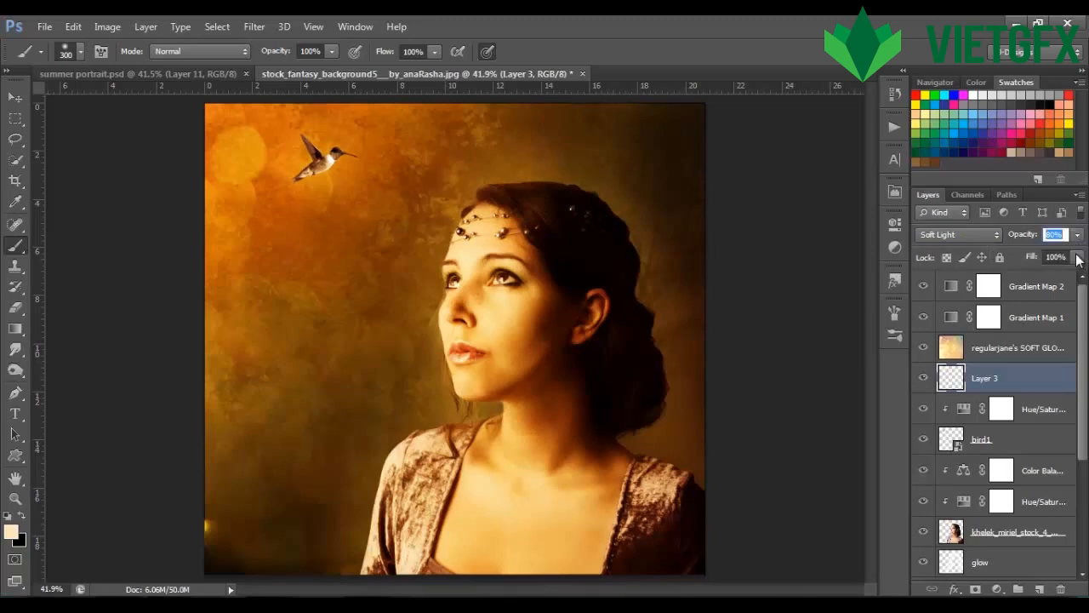
{"action": "left_click", "coordinate": [1077, 257]}
{"action": "mouse_move", "coordinate": [1077, 274]}
{"action": "left_mouse_down"}
{"action": "mouse_move", "coordinate": [1055, 279]}
{"action": "mouse_move", "coordinate": [1067, 280]}
{"action": "left_mouse_up"}
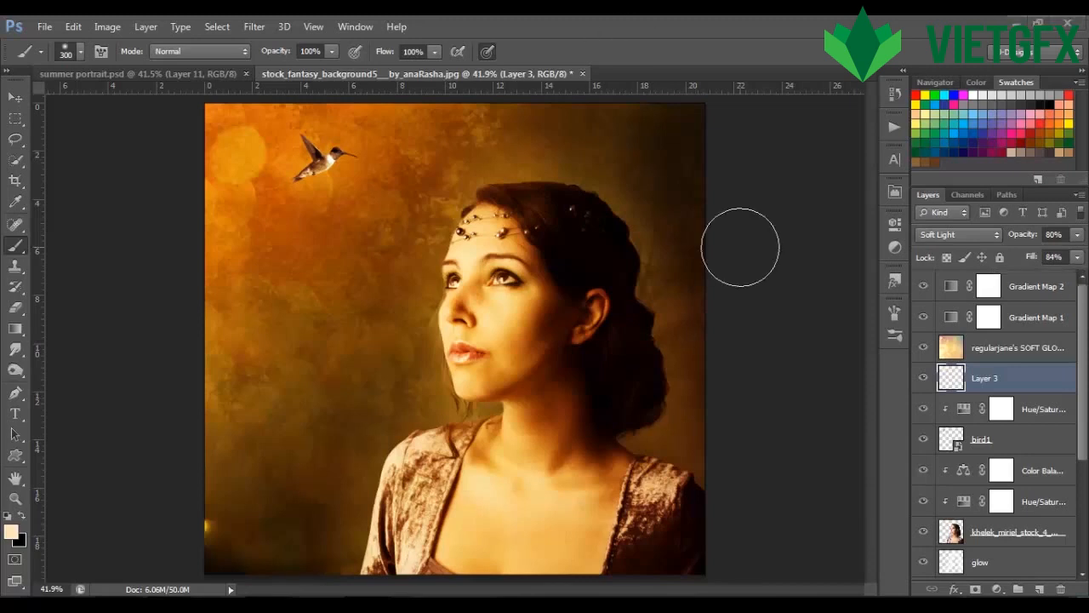
- Add another new layer above the hummingbird's highlight layer and set the brush colour to #efd981
{"action": "left_click", "coordinate": [1040, 589]}
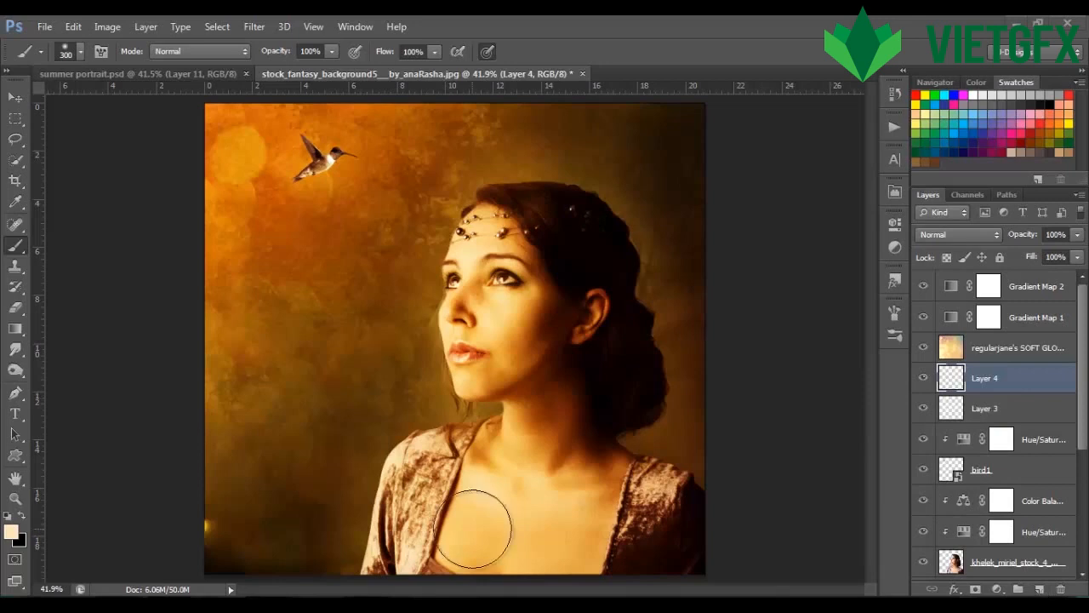
{"action": "left_click", "coordinate": [11, 533]}
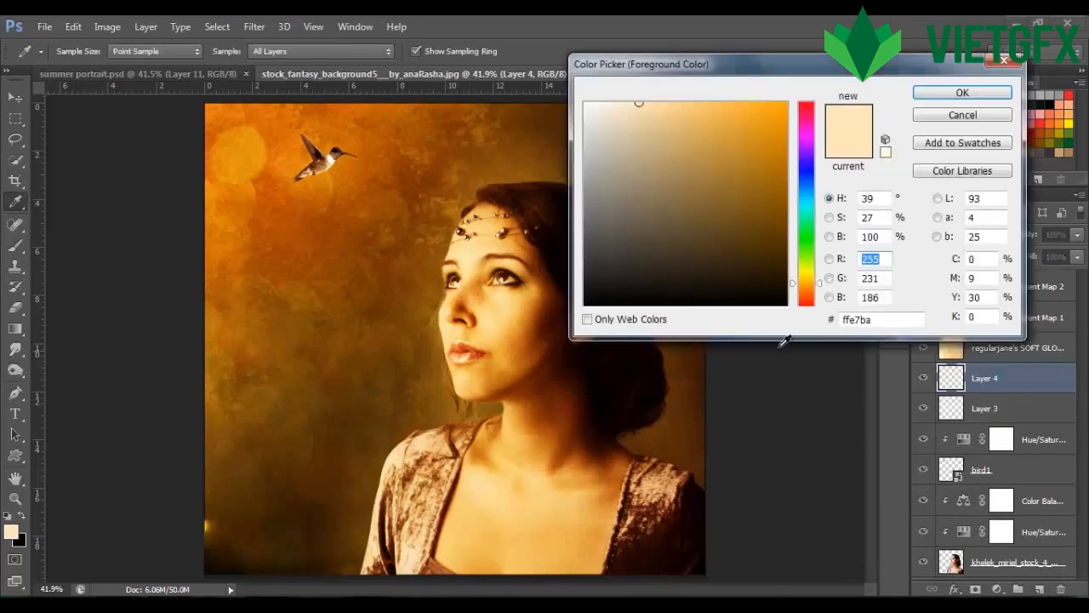
{"action": "left_click_drag", "start_coordinate": [876, 320], "coordinate": [768, 335]}
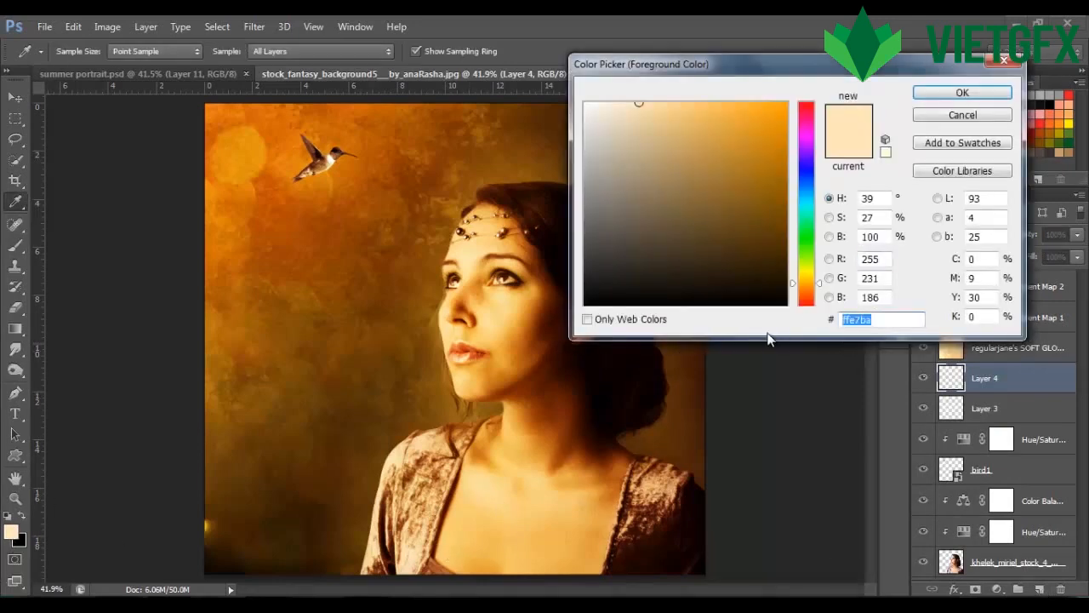
{"action": "type", "text": "efd981"}
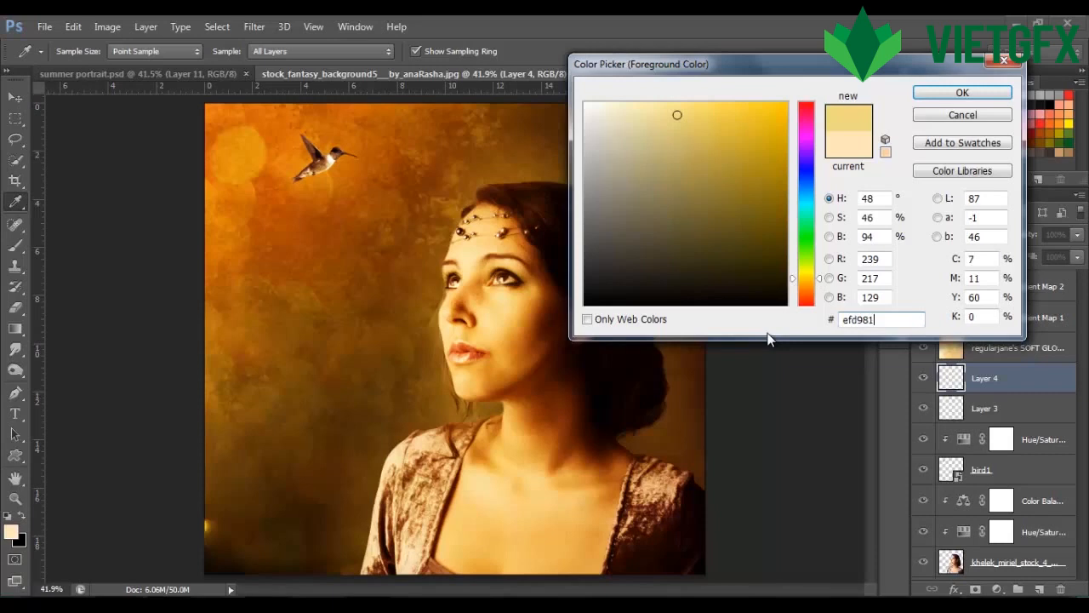
{"action": "left_click", "coordinate": [937, 92]}
{"action": "key", "text": "b"}
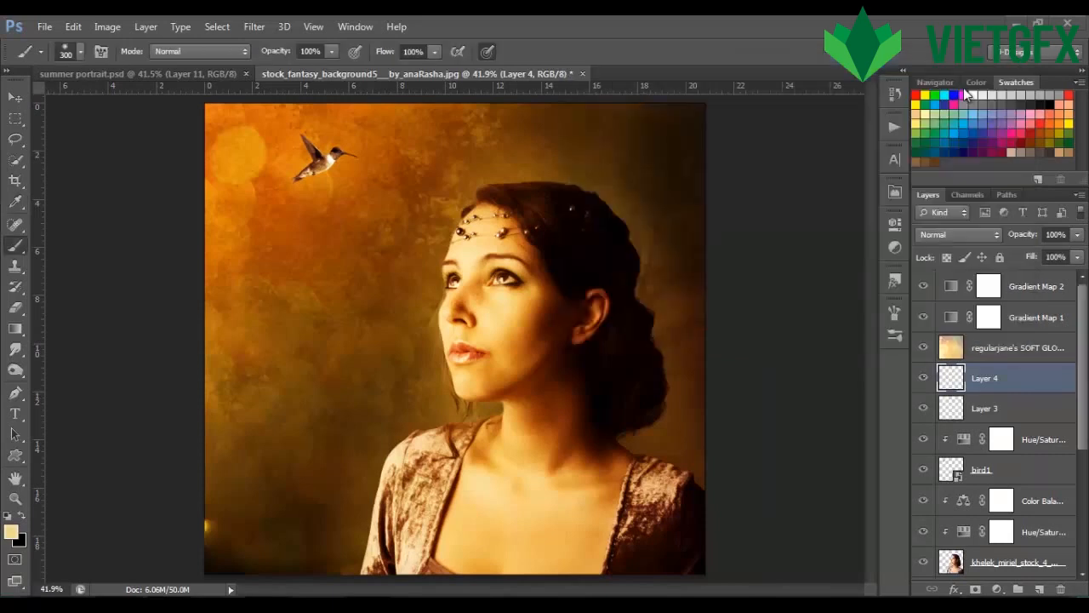
- Set the new layer to Soft Light and paint light along the background's left side and upper edge with a 400 px brush
{"action": "left_click", "coordinate": [983, 232]}
{"action": "left_click", "coordinate": [982, 227]}
{"action": "left_click", "coordinate": [212, 528]}
{"action": "key", "text": "bracketright"}
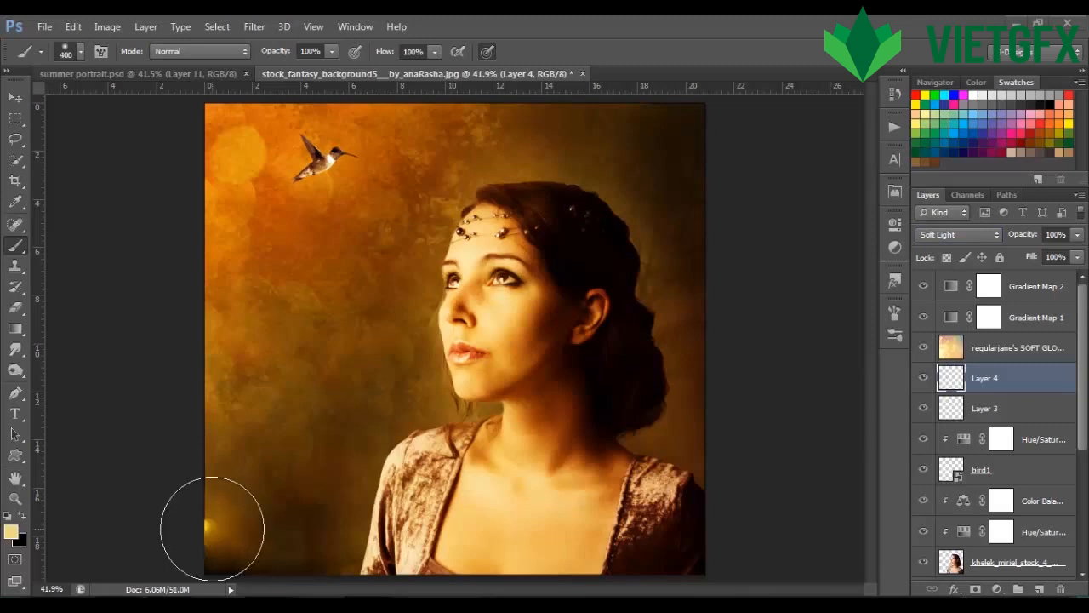
{"action": "mouse_move", "coordinate": [212, 529]}
{"action": "left_mouse_down"}
{"action": "mouse_move", "coordinate": [241, 483]}
{"action": "mouse_move", "coordinate": [231, 395]}
{"action": "mouse_move", "coordinate": [238, 361]}
{"action": "mouse_move", "coordinate": [256, 389]}
{"action": "mouse_move", "coordinate": [263, 326]}
{"action": "mouse_move", "coordinate": [234, 271]}
{"action": "mouse_move", "coordinate": [219, 145]}
{"action": "mouse_move", "coordinate": [250, 98]}
{"action": "mouse_move", "coordinate": [219, 158]}
{"action": "left_mouse_up"}
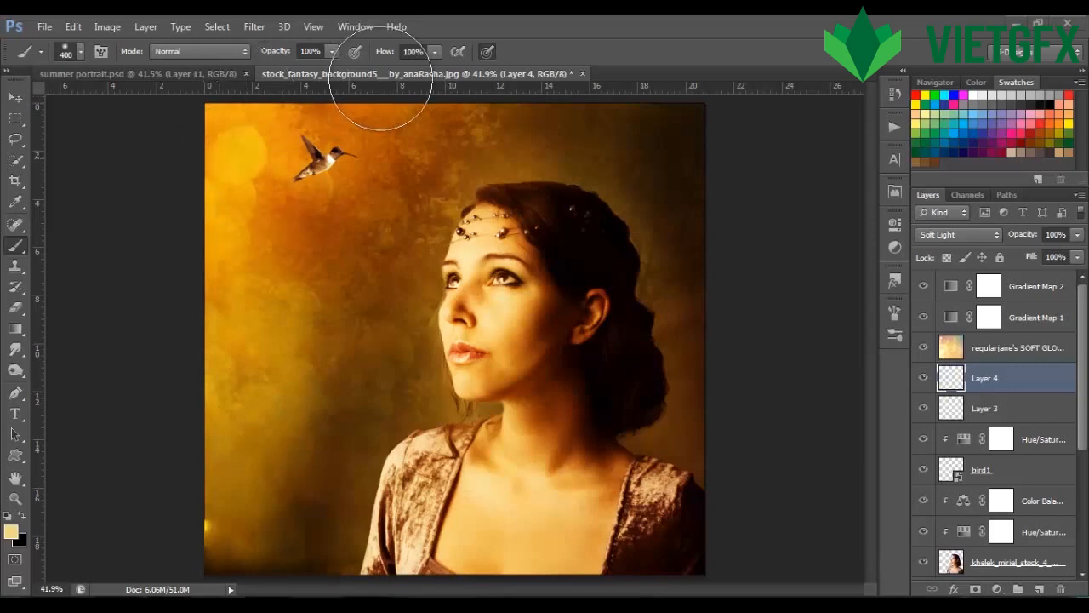
{"action": "mouse_move", "coordinate": [467, 127]}
{"action": "left_mouse_down"}
{"action": "mouse_move", "coordinate": [642, 116]}
{"action": "mouse_move", "coordinate": [717, 54]}
{"action": "mouse_move", "coordinate": [717, 73]}
{"action": "left_mouse_up"}
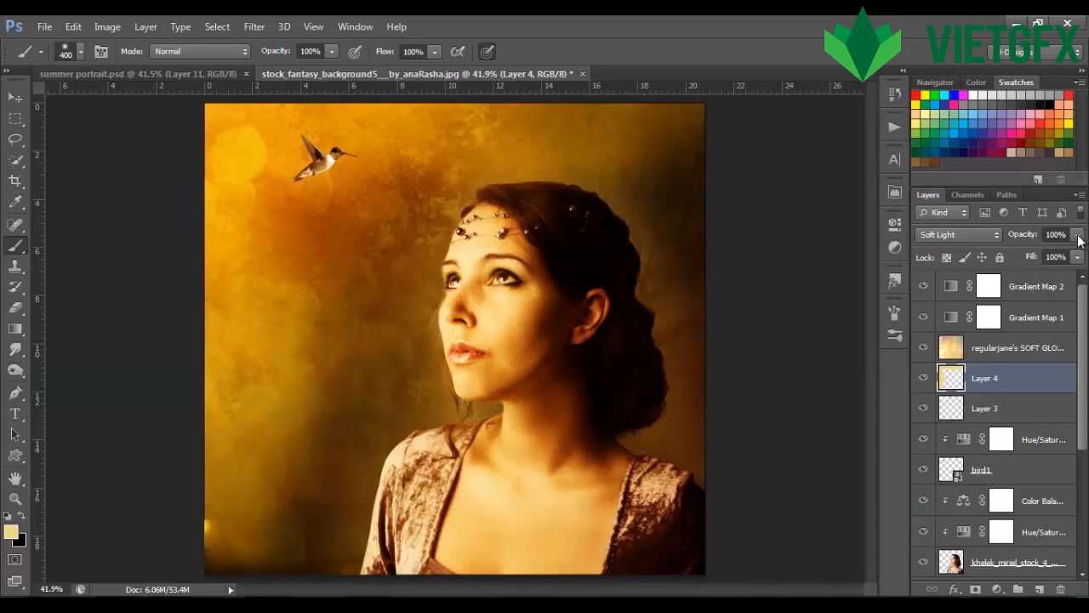
- Reduce the painted background light layer to 60% opacity and 80% fill
{"action": "left_click_drag", "start_coordinate": [1078, 241], "coordinate": [1046, 256]}
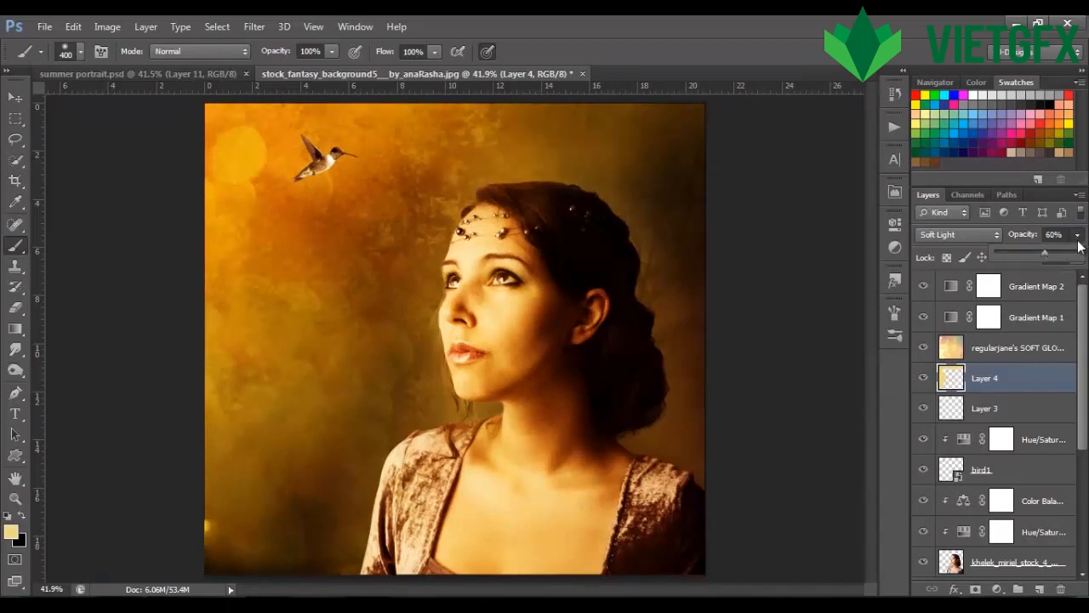
{"action": "left_click", "coordinate": [1078, 242]}
{"action": "left_click", "coordinate": [1077, 256]}
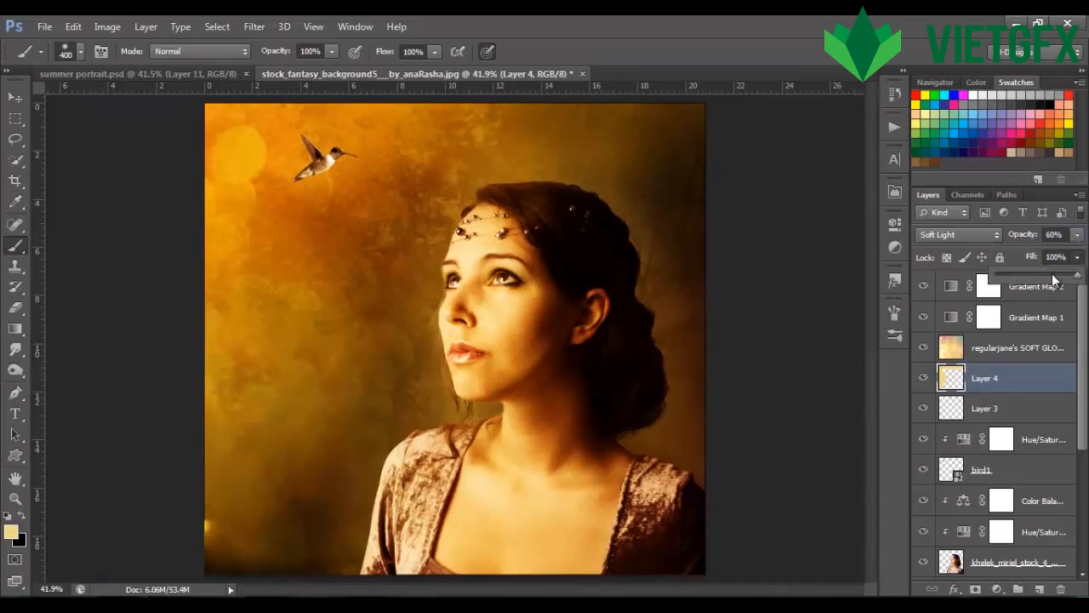
{"action": "left_click_drag", "start_coordinate": [1055, 273], "coordinate": [1061, 273]}
{"action": "left_click", "coordinate": [936, 343]}
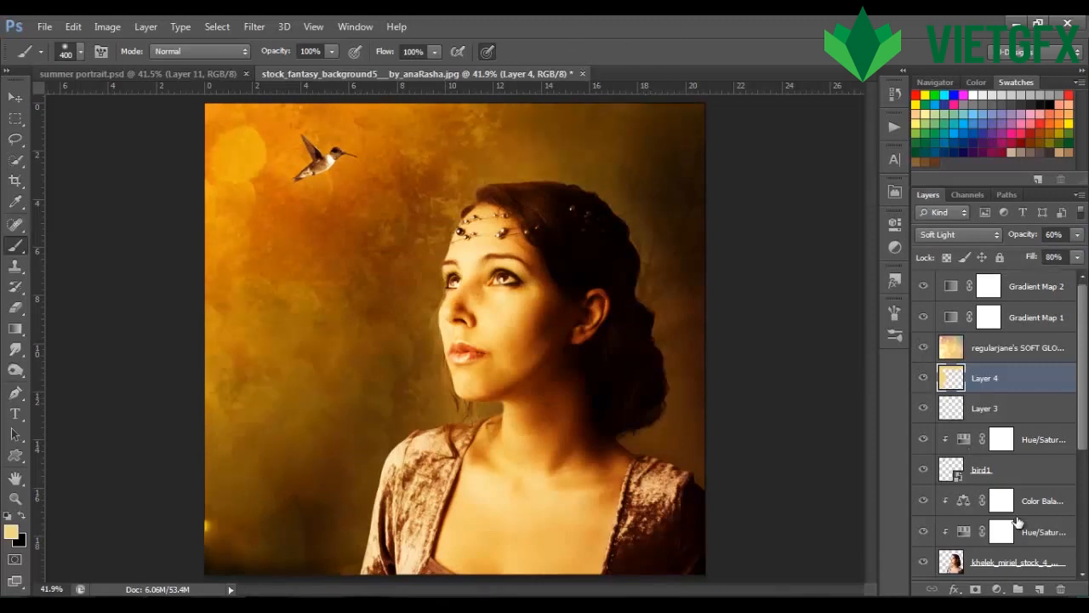
- Add a new layer in Soft Light mode above the background light and set the brush colour to #fff3b0
{"action": "left_click", "coordinate": [1039, 588]}
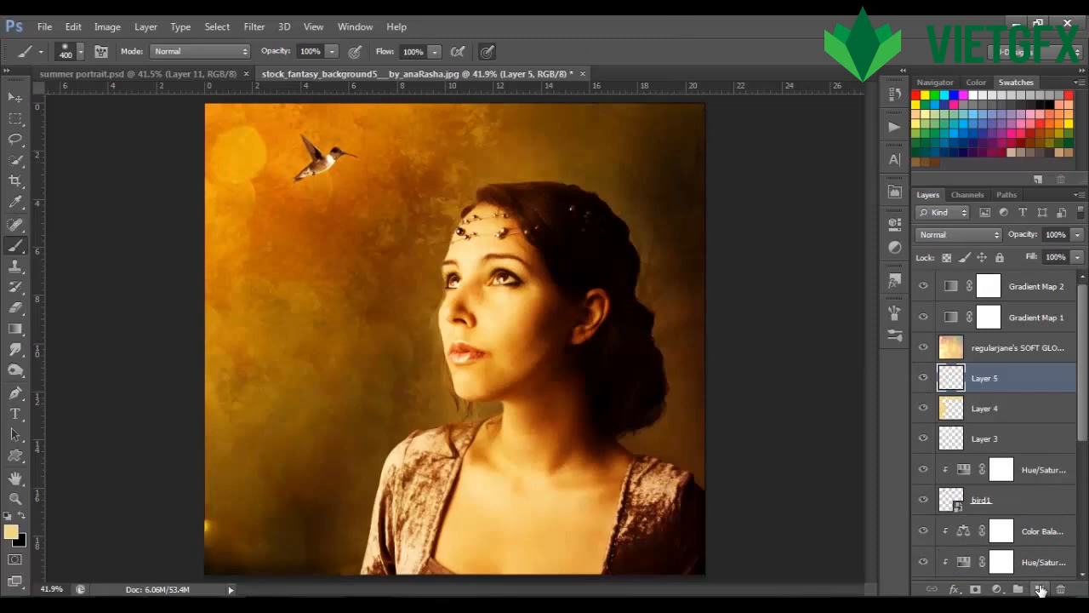
{"action": "left_click", "coordinate": [958, 231]}
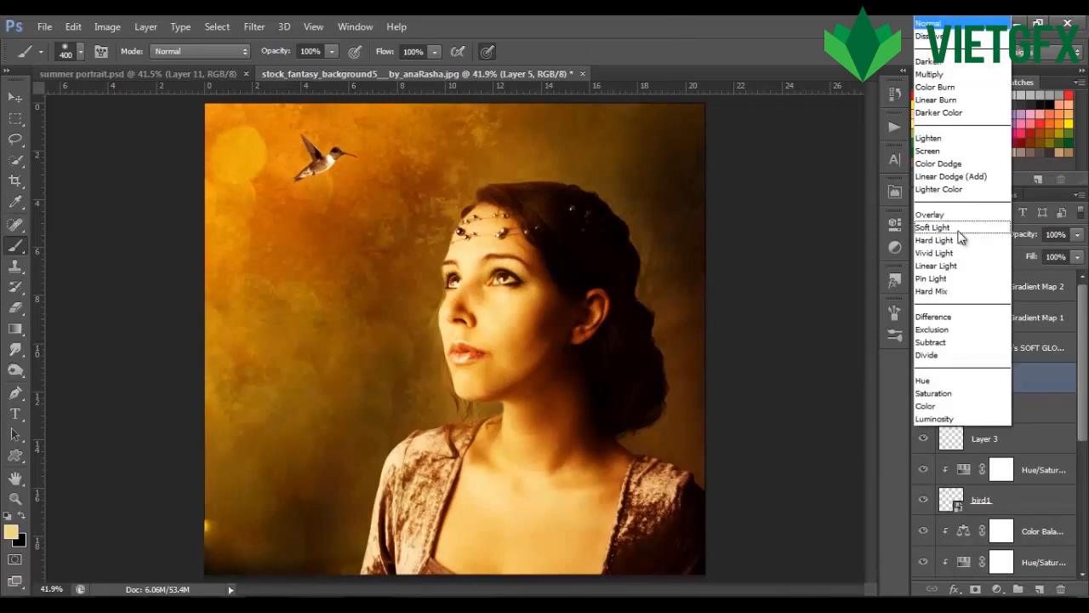
{"action": "left_click", "coordinate": [959, 228]}
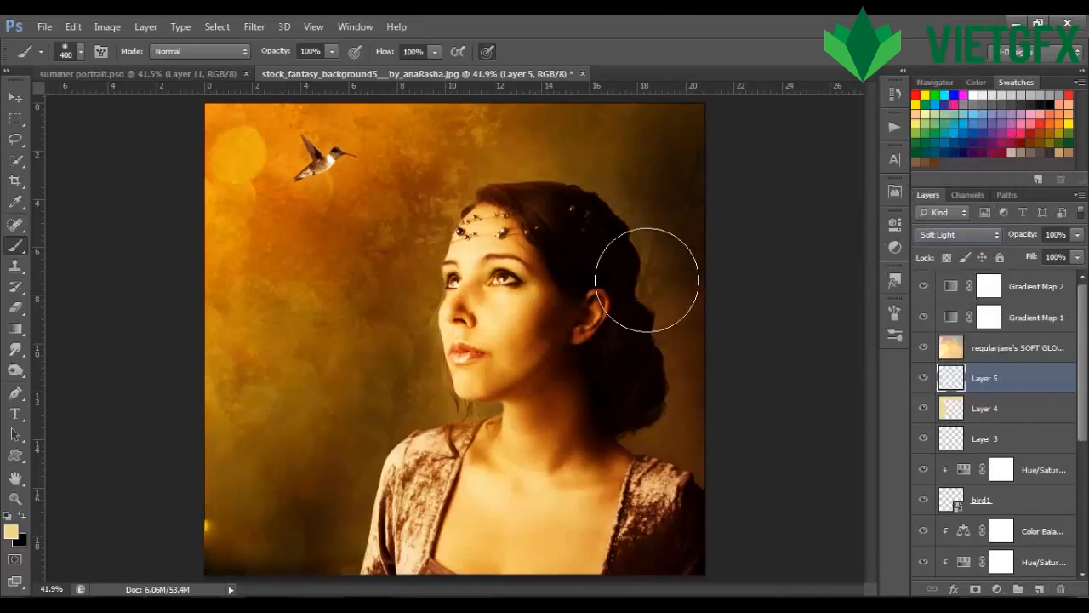
{"action": "left_click", "coordinate": [14, 532]}
{"action": "double_click", "coordinate": [880, 319]}
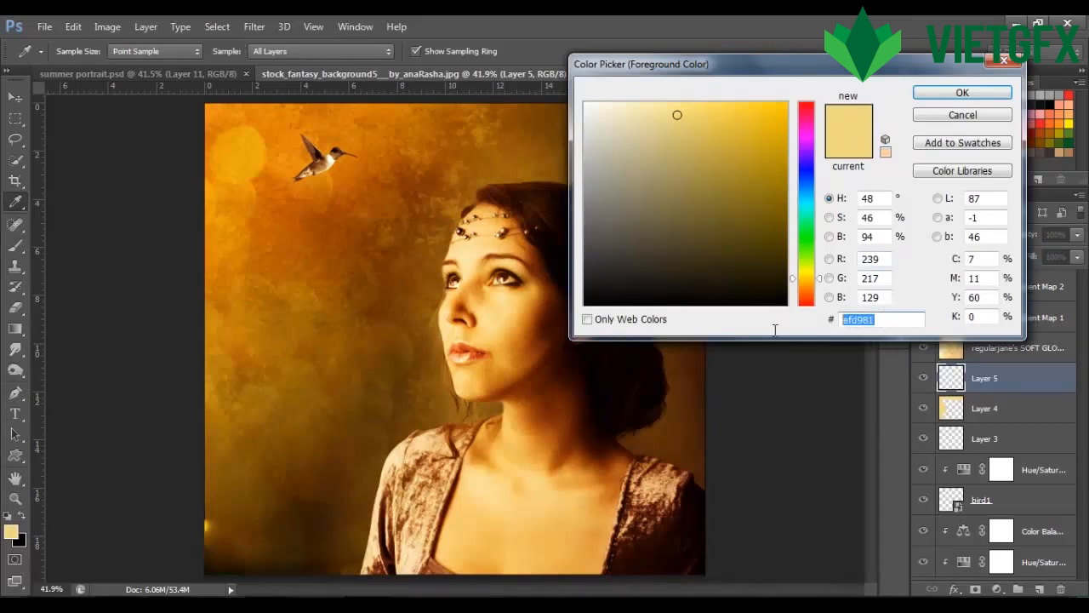
{"action": "type", "text": "fff3b0"}
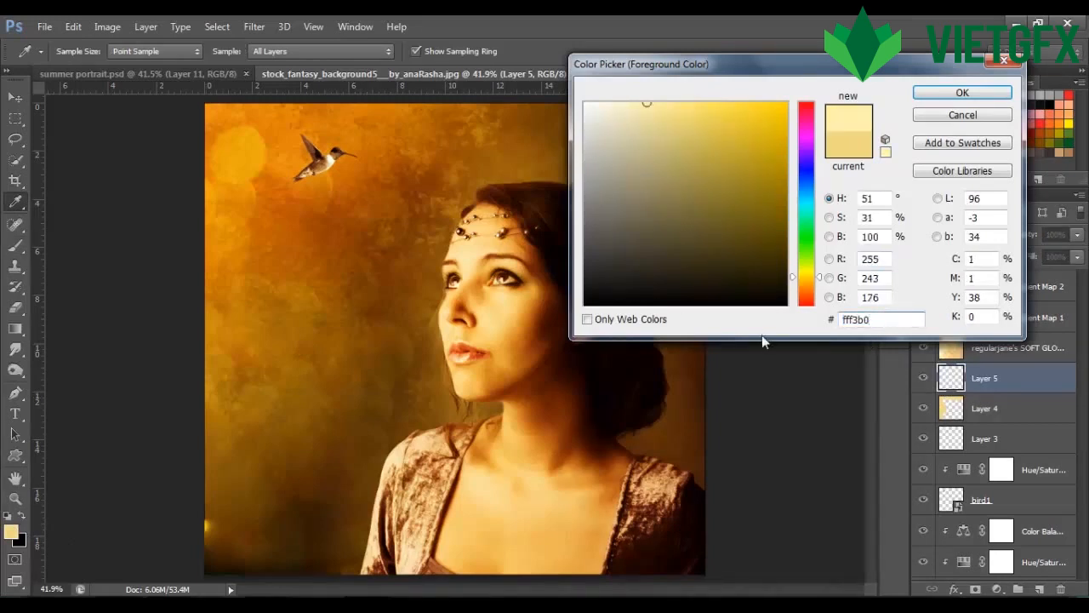
{"action": "left_click", "coordinate": [955, 96]}
{"action": "key", "text": "b"}
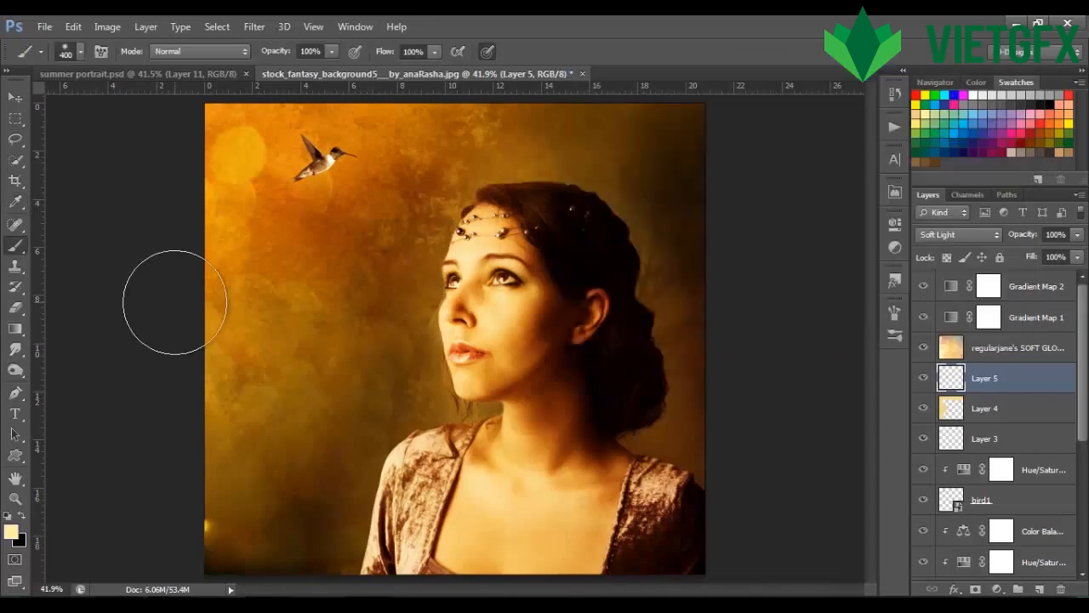
- Paint soft light over the background's left edge and the right side beside the hair with a 700 px brush
{"action": "key", "text": "bracketright"}
{"action": "key", "text": "bracketright"}
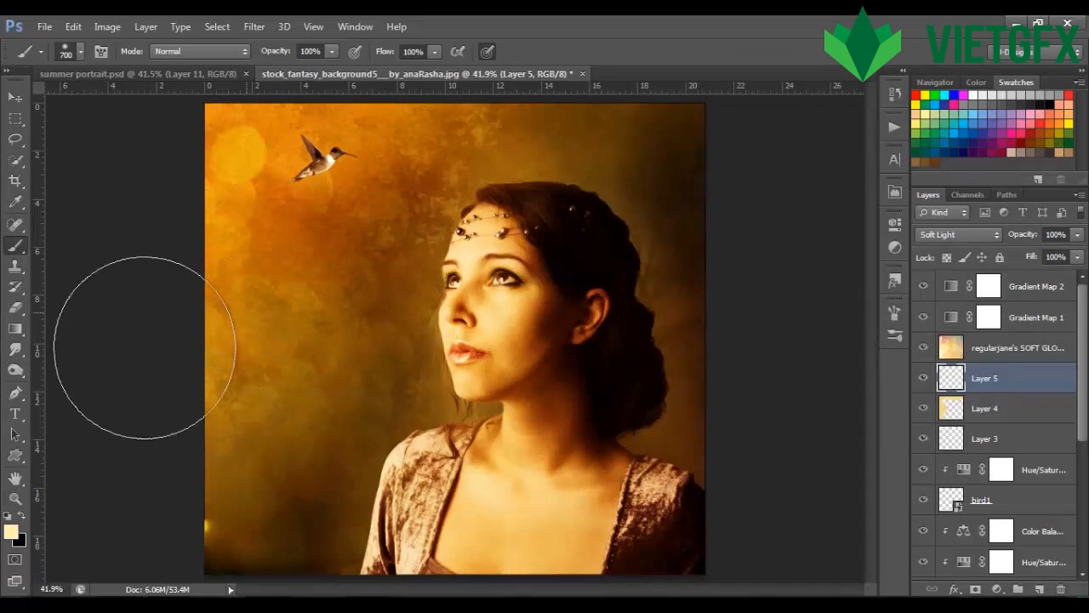
{"action": "mouse_move", "coordinate": [165, 355]}
{"action": "left_mouse_down"}
{"action": "mouse_move", "coordinate": [150, 308]}
{"action": "mouse_move", "coordinate": [196, 300]}
{"action": "mouse_move", "coordinate": [228, 310]}
{"action": "mouse_move", "coordinate": [241, 347]}
{"action": "mouse_move", "coordinate": [194, 399]}
{"action": "mouse_move", "coordinate": [202, 341]}
{"action": "left_mouse_up"}
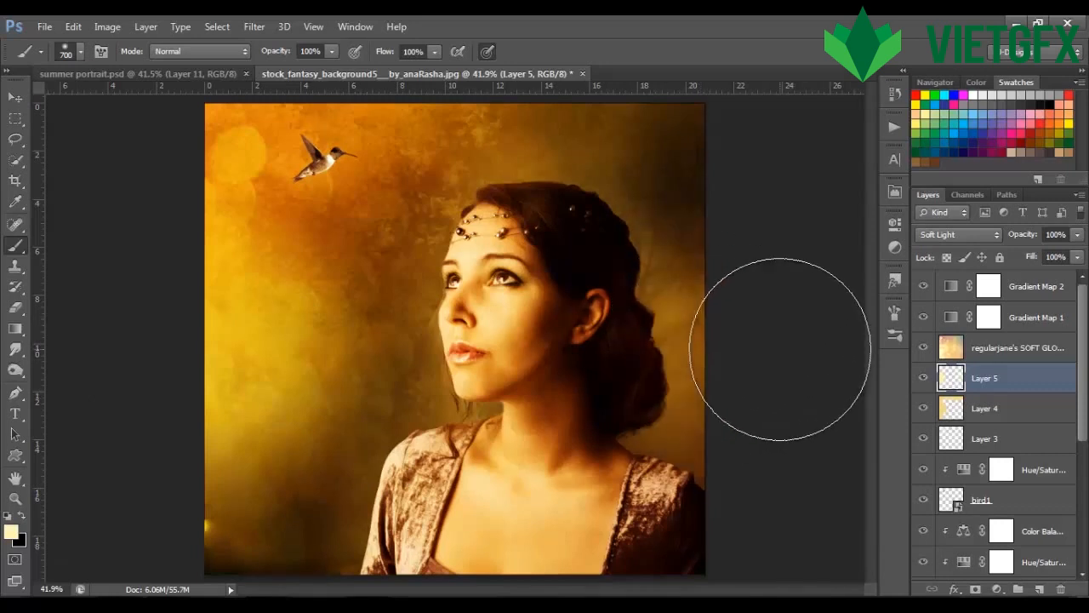
- Reduce the pale yellow light layer to 71% opacity and 50% fill
{"action": "left_click", "coordinate": [1079, 239]}
{"action": "left_click_drag", "start_coordinate": [1077, 252], "coordinate": [1054, 257]}
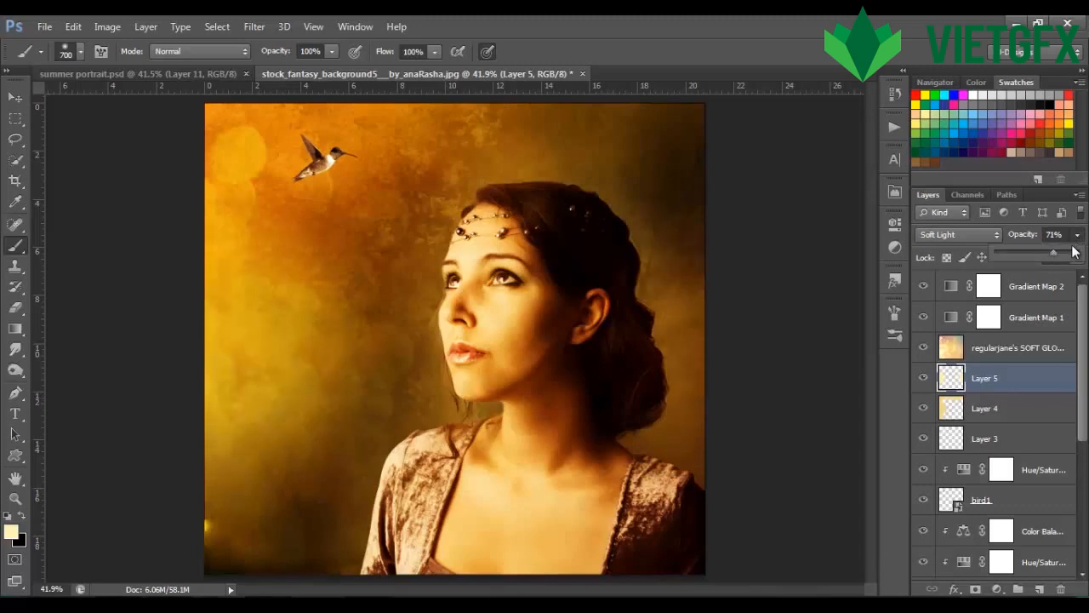
{"action": "left_click", "coordinate": [1078, 237]}
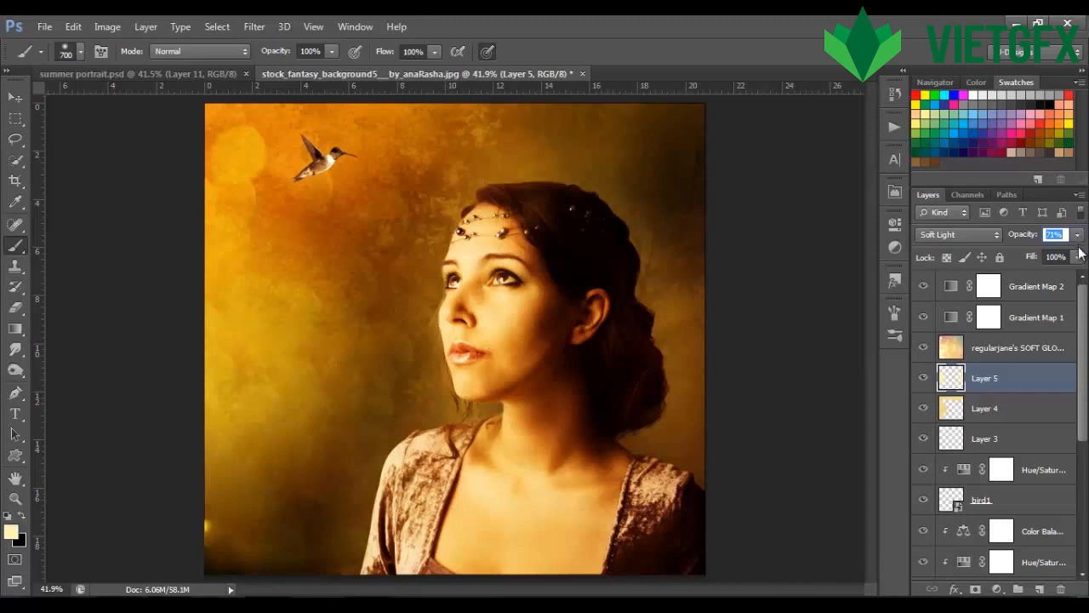
{"action": "left_click", "coordinate": [1078, 257]}
{"action": "left_click_drag", "start_coordinate": [1044, 274], "coordinate": [1037, 275]}
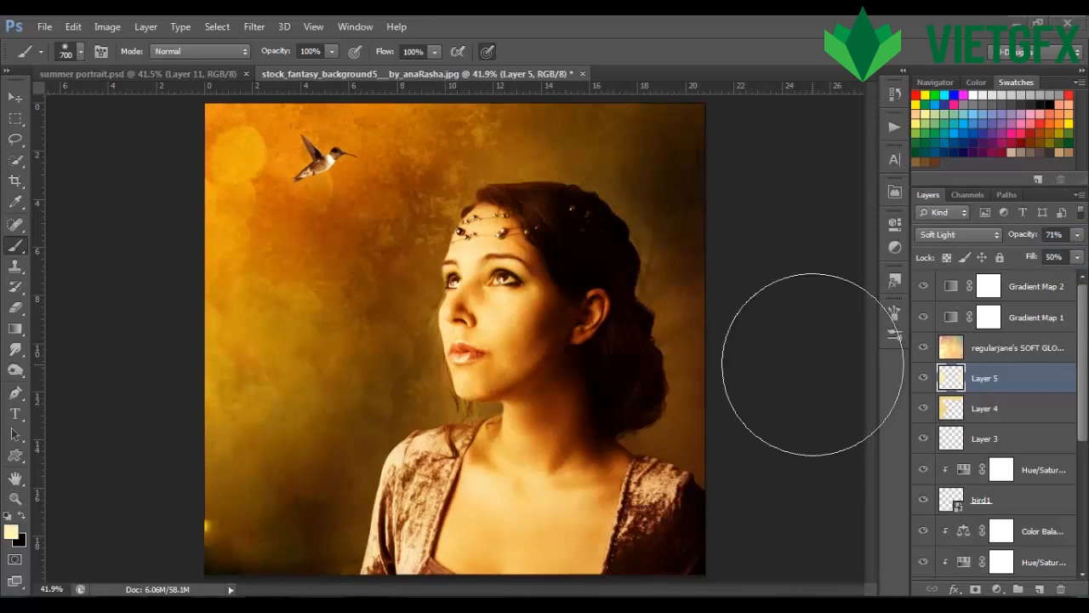
- Add a new layer above the pale yellow light layer and paint black along the background's edges with a 700 px brush
{"action": "left_click", "coordinate": [1042, 590]}
{"action": "left_click", "coordinate": [1042, 590]}
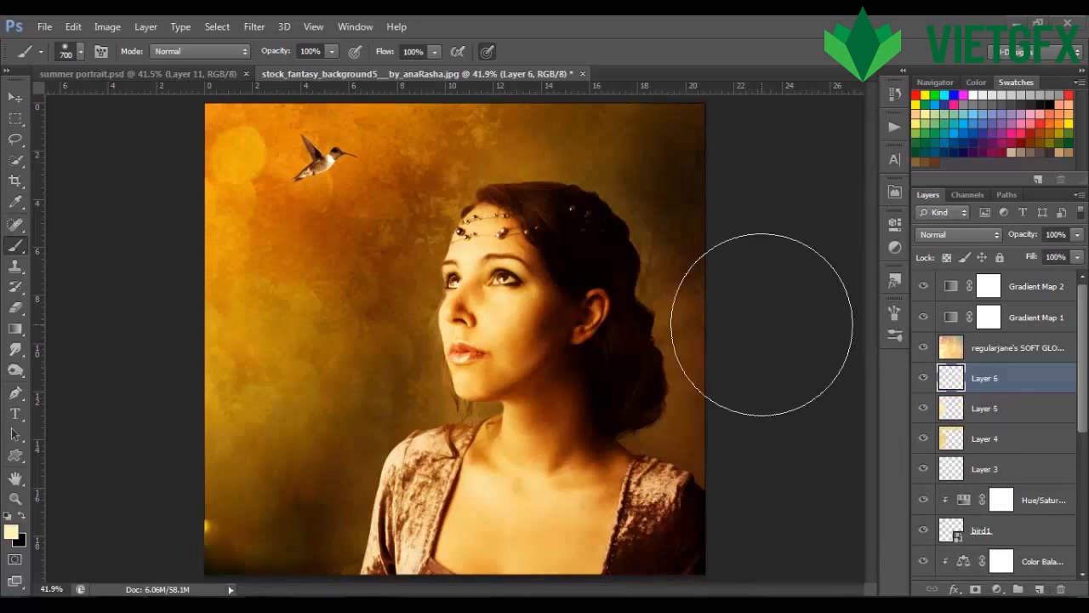
{"action": "left_click", "coordinate": [1038, 101]}
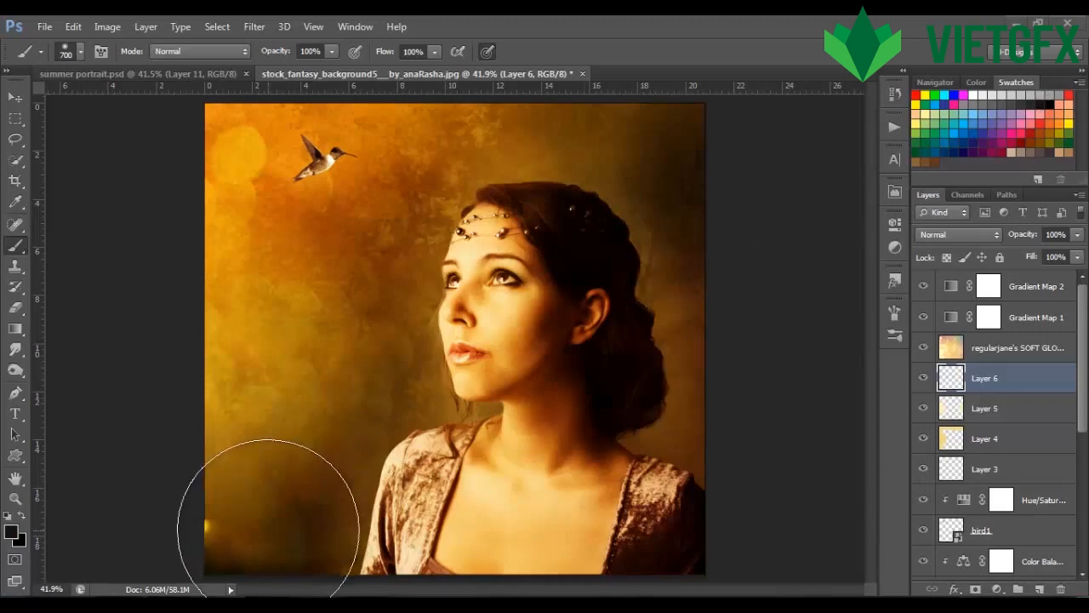
{"action": "mouse_move", "coordinate": [264, 528]}
{"action": "left_mouse_down"}
{"action": "mouse_move", "coordinate": [229, 423]}
{"action": "mouse_move", "coordinate": [212, 146]}
{"action": "mouse_move", "coordinate": [356, 111]}
{"action": "mouse_move", "coordinate": [377, 120]}
{"action": "mouse_move", "coordinate": [277, 106]}
{"action": "mouse_move", "coordinate": [228, 140]}
{"action": "mouse_move", "coordinate": [369, 105]}
{"action": "mouse_move", "coordinate": [420, 113]}
{"action": "mouse_move", "coordinate": [577, 90]}
{"action": "mouse_move", "coordinate": [730, 121]}
{"action": "mouse_move", "coordinate": [797, 267]}
{"action": "mouse_move", "coordinate": [802, 317]}
{"action": "mouse_move", "coordinate": [746, 109]}
{"action": "mouse_move", "coordinate": [457, 18]}
{"action": "mouse_move", "coordinate": [395, 38]}
{"action": "mouse_move", "coordinate": [211, 206]}
{"action": "mouse_move", "coordinate": [184, 539]}
{"action": "mouse_move", "coordinate": [142, 549]}
{"action": "left_mouse_up"}
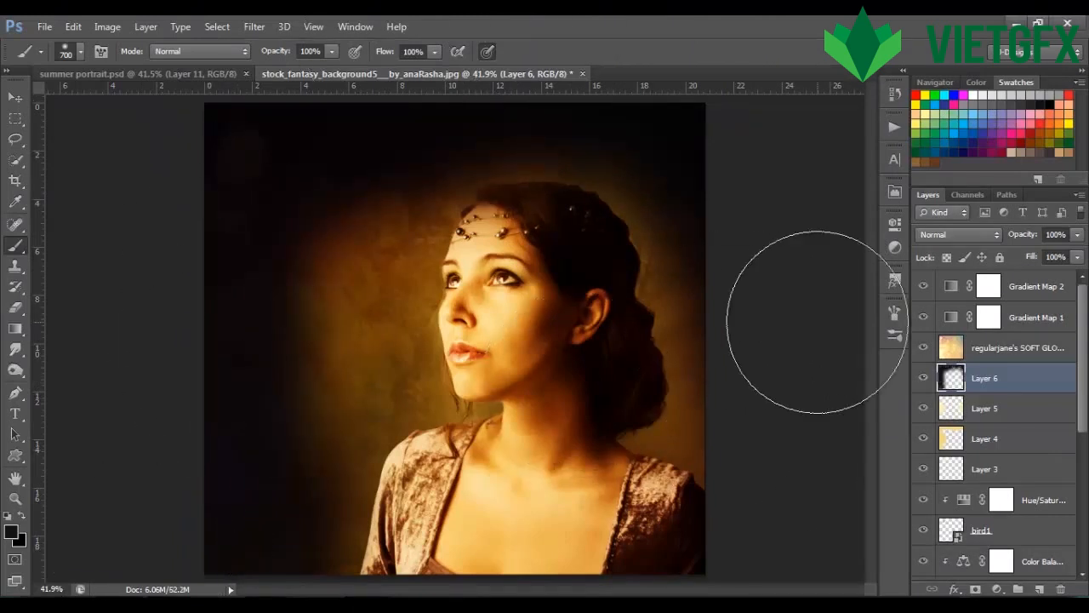
- Blend the painted black edge layer in Soft Light mode at 50% opacity and compare the image with and without it
{"action": "left_click", "coordinate": [971, 232]}
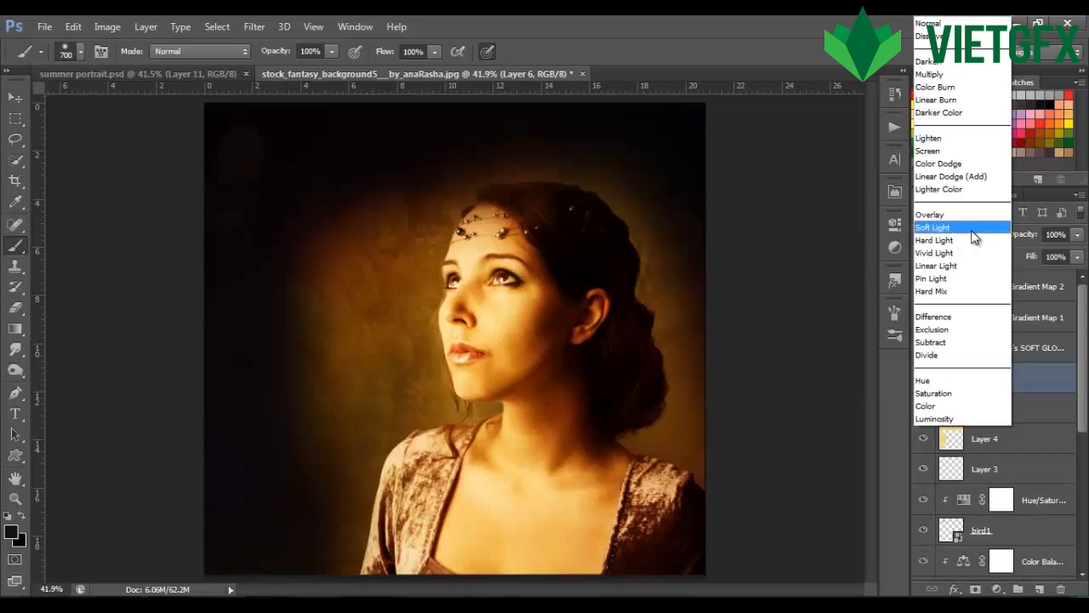
{"action": "left_click", "coordinate": [972, 230]}
{"action": "left_click", "coordinate": [1079, 236]}
{"action": "left_click", "coordinate": [1043, 249]}
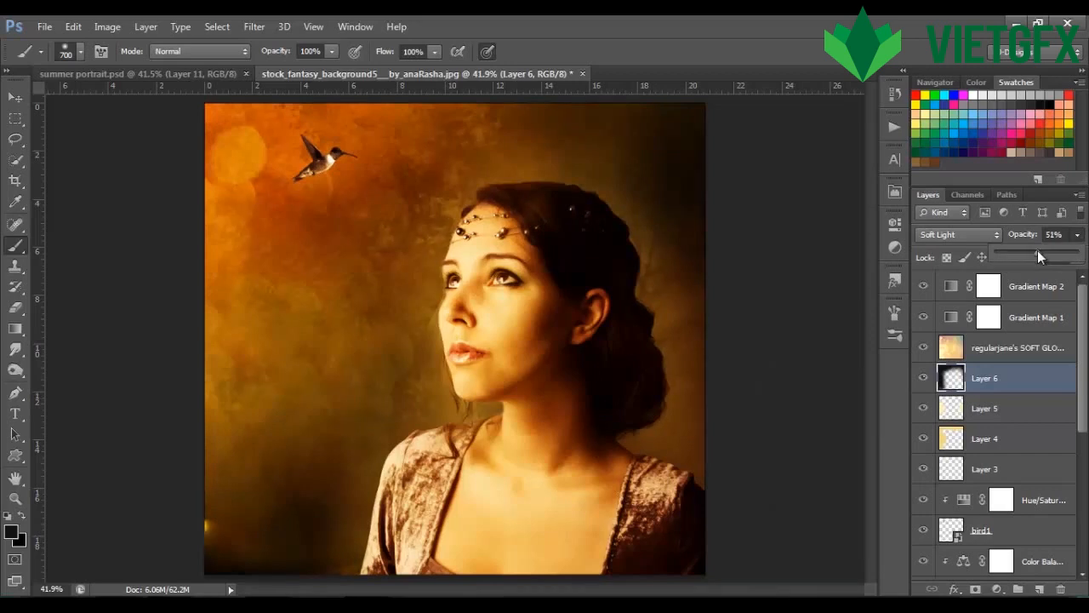
{"action": "left_click", "coordinate": [924, 380]}
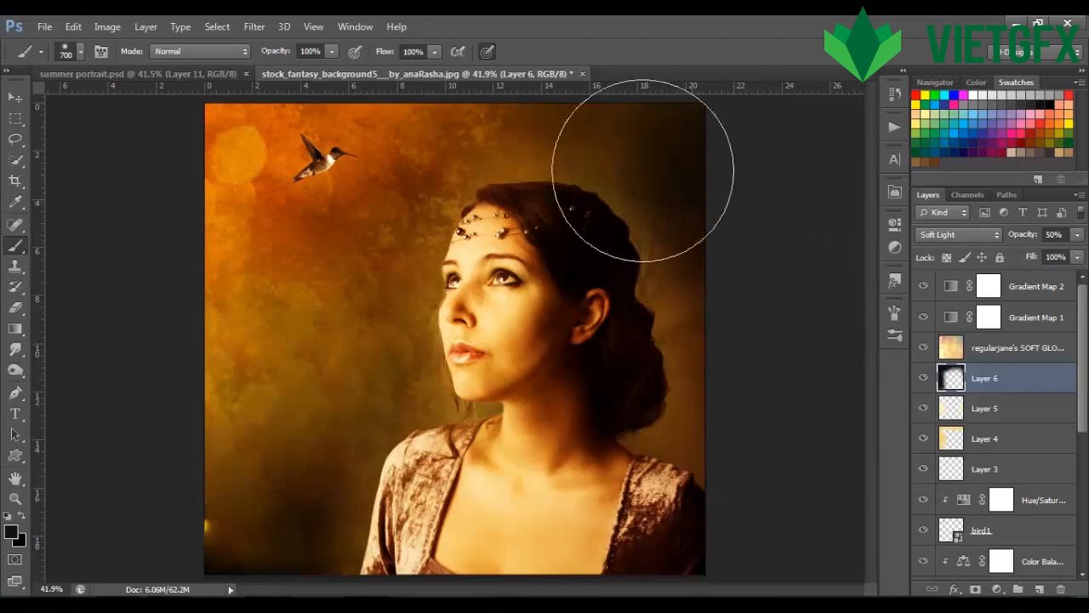
- Soften the dark shading on the background's right side with a 700 px Eraser at 31% opacity
{"action": "left_click", "coordinate": [15, 308]}
{"action": "key", "text": "bracketright"}
{"action": "key", "text": "bracketright"}
{"action": "key", "text": "bracketright"}
{"action": "key", "text": "bracketright"}
{"action": "key", "text": "bracketright"}
{"action": "key", "text": "bracketright"}
{"action": "key", "text": "bracketright"}
{"action": "key", "text": "bracketright"}
{"action": "key", "text": "bracketright"}
{"action": "key", "text": "bracketright"}
{"action": "key", "text": "bracketright"}
{"action": "key", "text": "bracketright"}
{"action": "key", "text": "bracketright"}
{"action": "key", "text": "bracketright"}
{"action": "left_click", "coordinate": [270, 52]}
{"action": "left_click", "coordinate": [216, 70]}
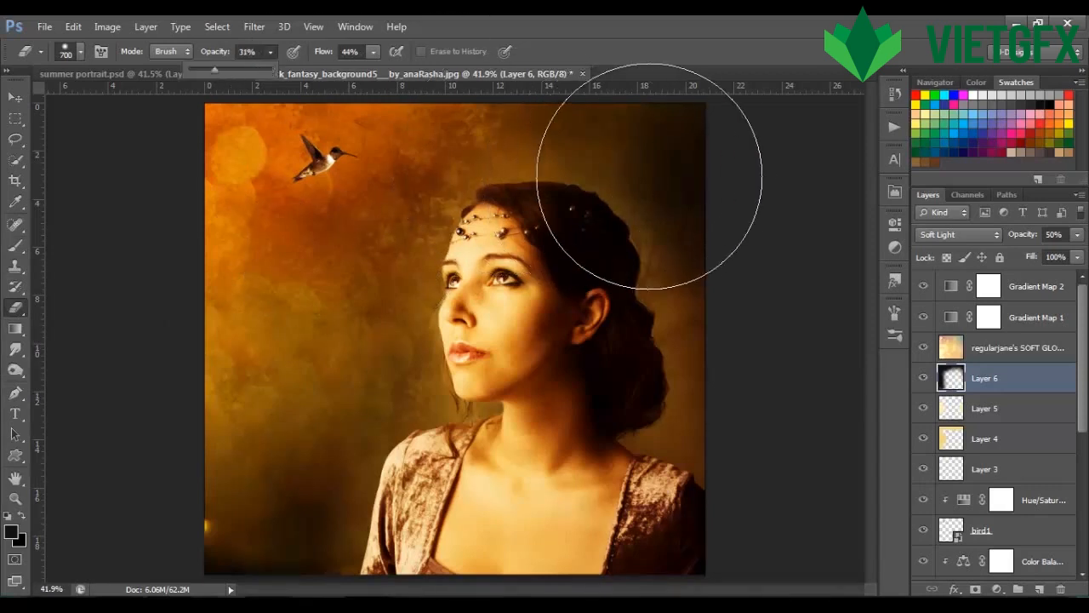
{"action": "left_click", "coordinate": [696, 203]}
{"action": "mouse_move", "coordinate": [710, 189]}
{"action": "left_mouse_down"}
{"action": "mouse_move", "coordinate": [691, 139]}
{"action": "mouse_move", "coordinate": [699, 231]}
{"action": "mouse_move", "coordinate": [704, 134]}
{"action": "mouse_move", "coordinate": [756, 274]}
{"action": "mouse_move", "coordinate": [730, 214]}
{"action": "mouse_move", "coordinate": [672, 142]}
{"action": "mouse_move", "coordinate": [729, 260]}
{"action": "mouse_move", "coordinate": [684, 110]}
{"action": "mouse_move", "coordinate": [741, 282]}
{"action": "left_mouse_up"}
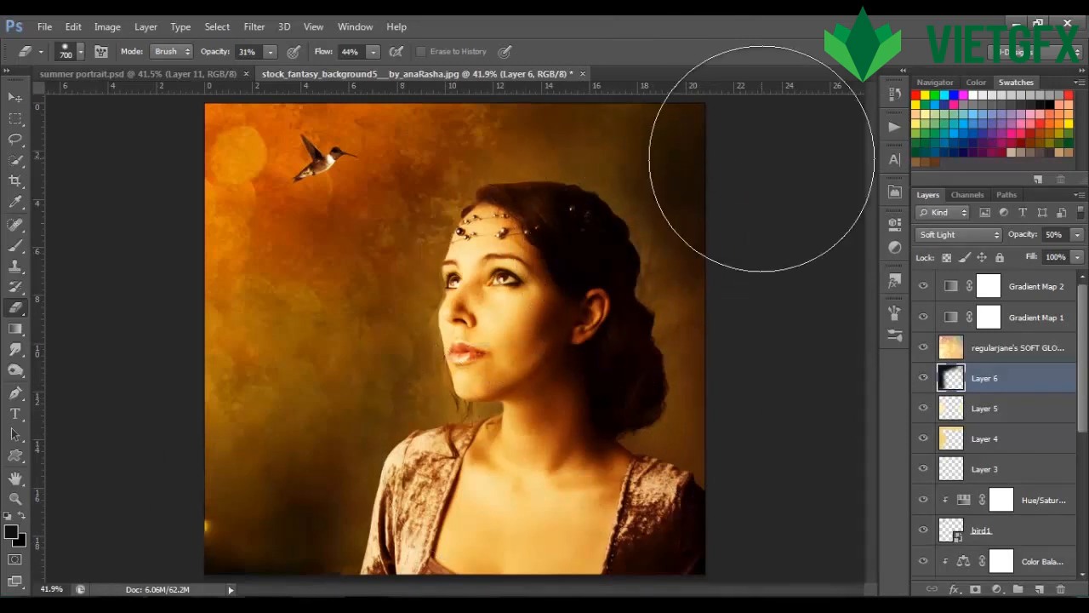
{"action": "left_click", "coordinate": [924, 382]}
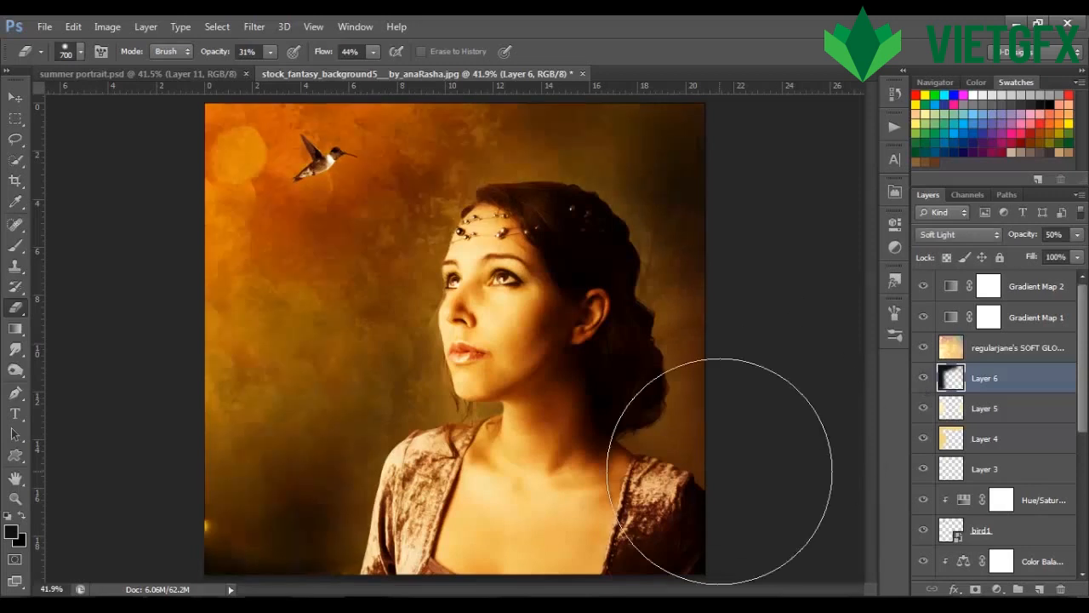
{"action": "key", "text": "b"}
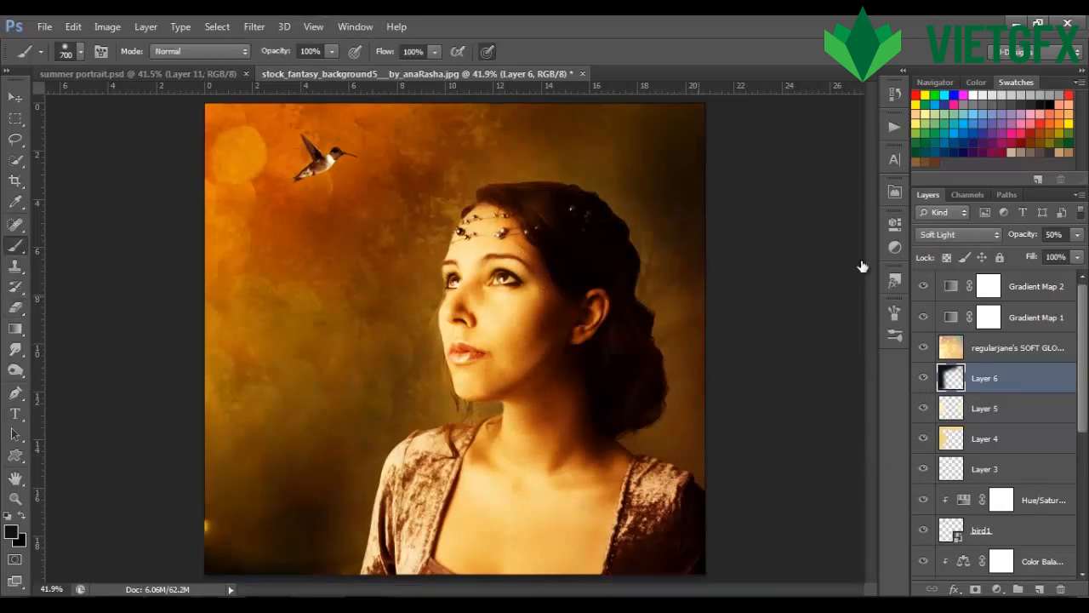
- Add a Hue/Saturation adjustment above Gradient Map 2 with Saturation set to -20
{"action": "left_click", "coordinate": [1034, 287]}
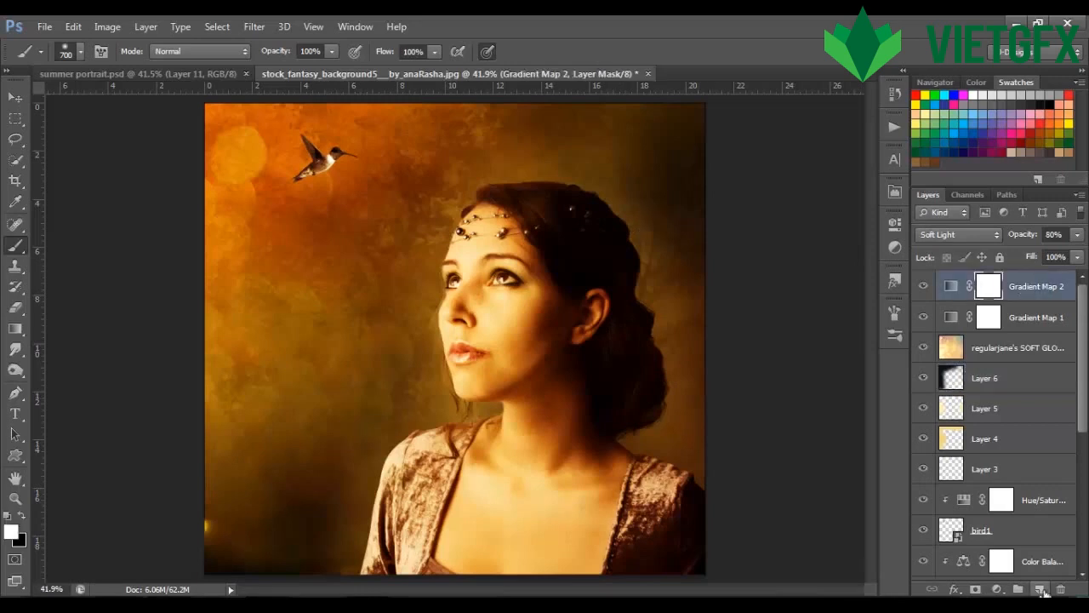
{"action": "left_click", "coordinate": [998, 590]}
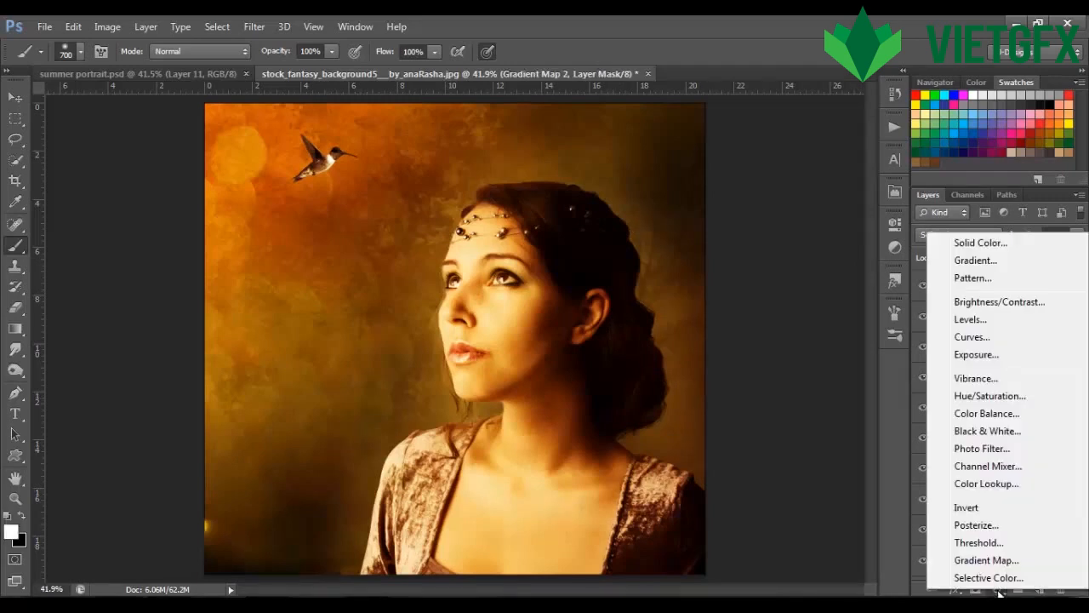
{"action": "left_click", "coordinate": [993, 397]}
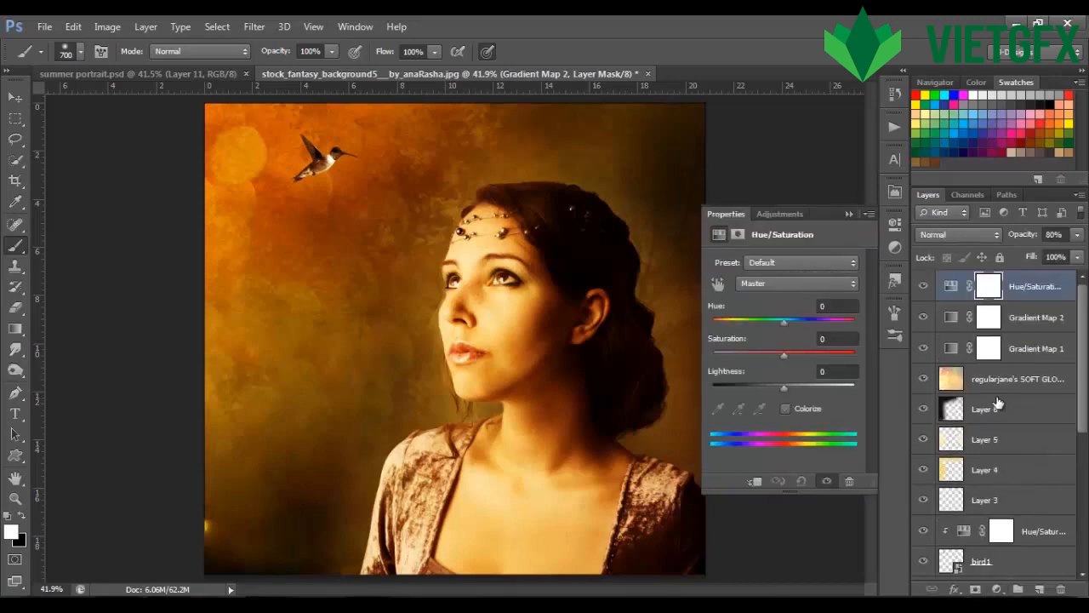
{"action": "left_click", "coordinate": [820, 340]}
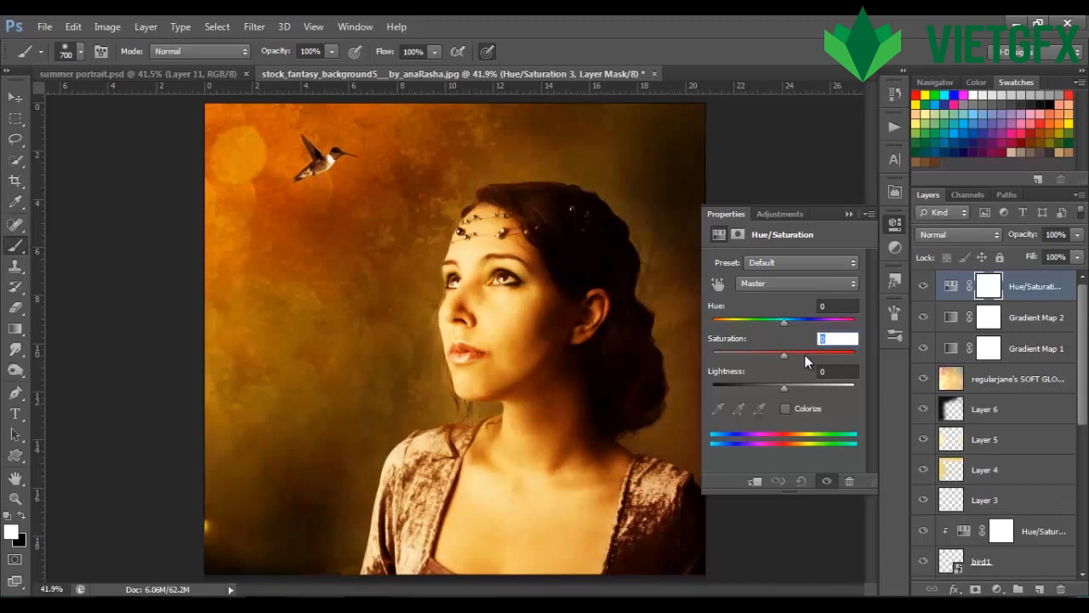
{"action": "type", "text": "-20"}
{"action": "left_click", "coordinate": [850, 215]}
{"action": "key", "text": "v"}
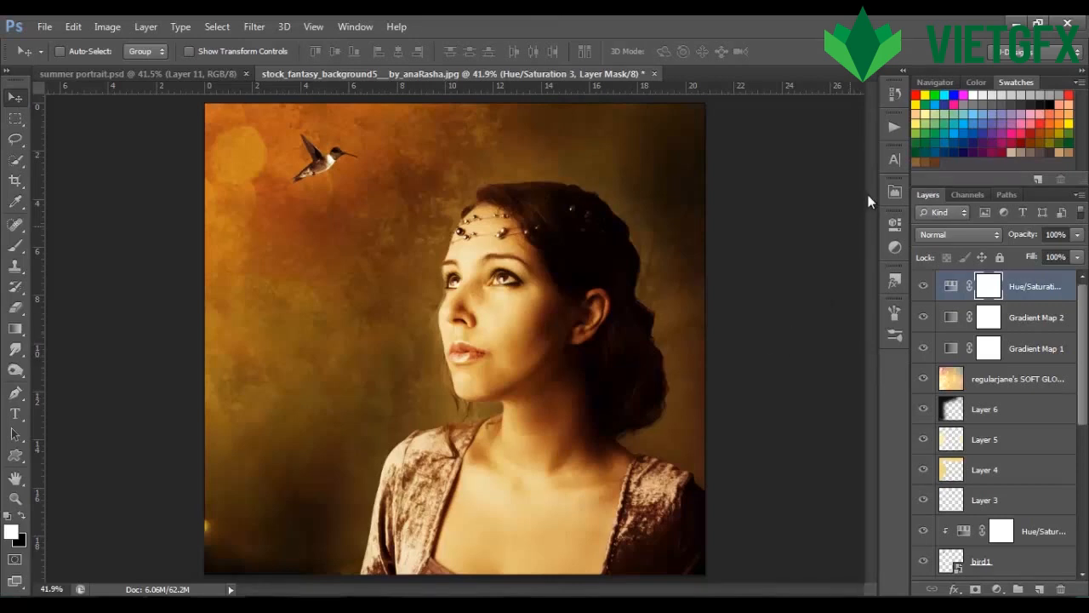
- Run the recorded "dodge and burn" action to add a gray-filled Soft Light layer on top
{"action": "left_click", "coordinate": [893, 128]}
{"action": "left_click_drag", "start_coordinate": [872, 207], "coordinate": [872, 279]}
{"action": "left_click", "coordinate": [834, 281]}
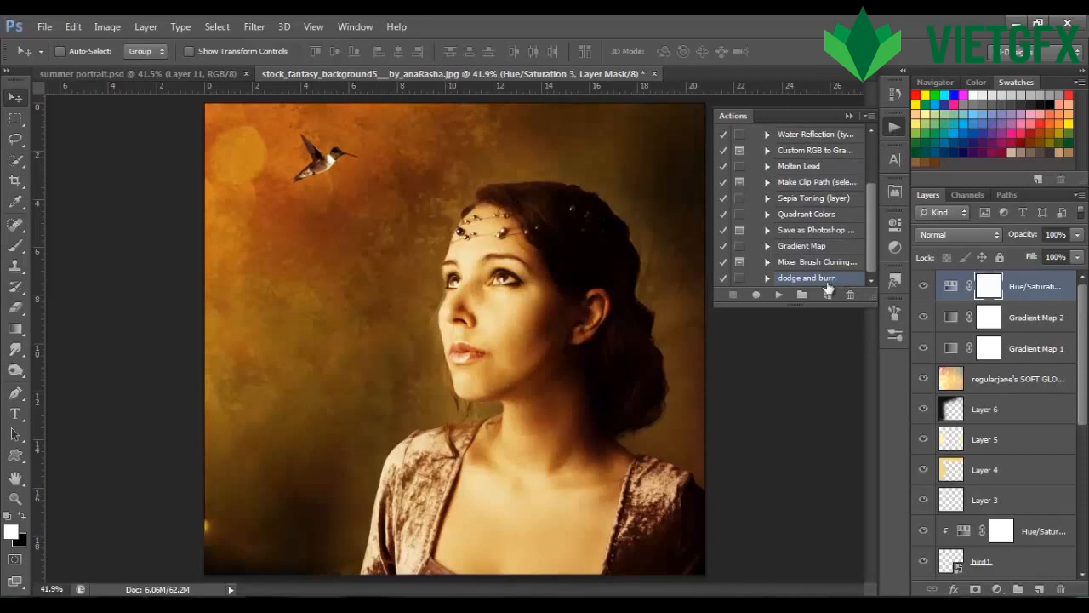
{"action": "left_click", "coordinate": [779, 298]}
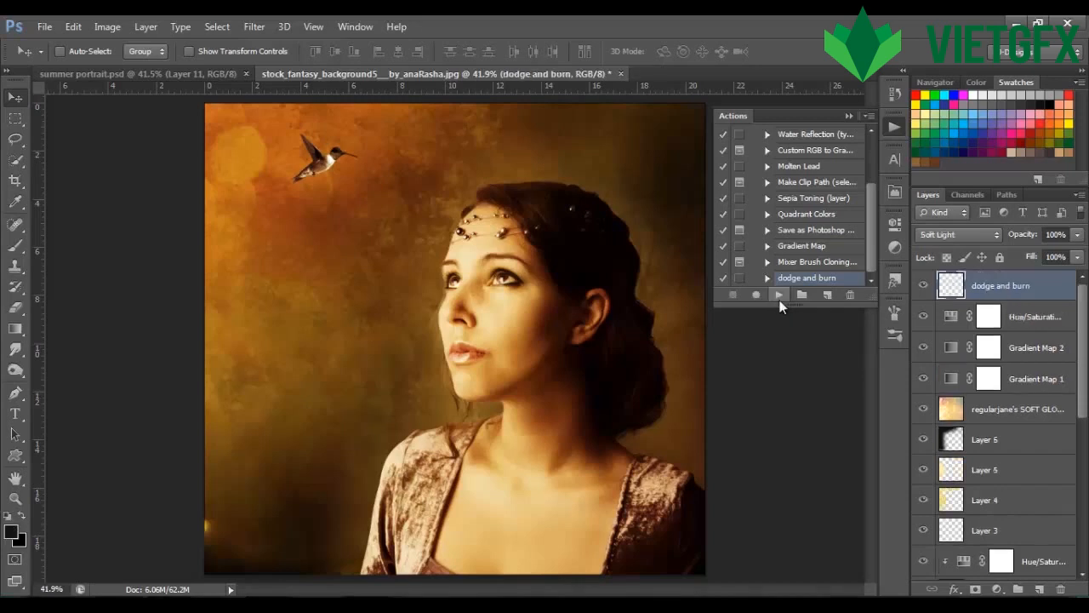
{"action": "left_click", "coordinate": [849, 116]}
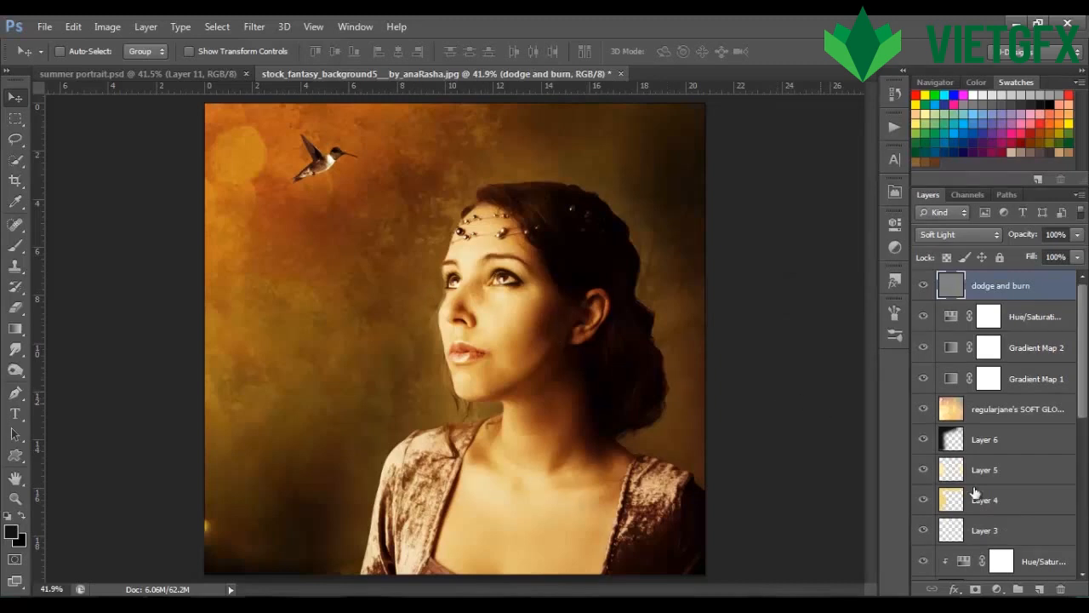
{"action": "left_click", "coordinate": [73, 27]}
{"action": "left_click", "coordinate": [159, 241]}
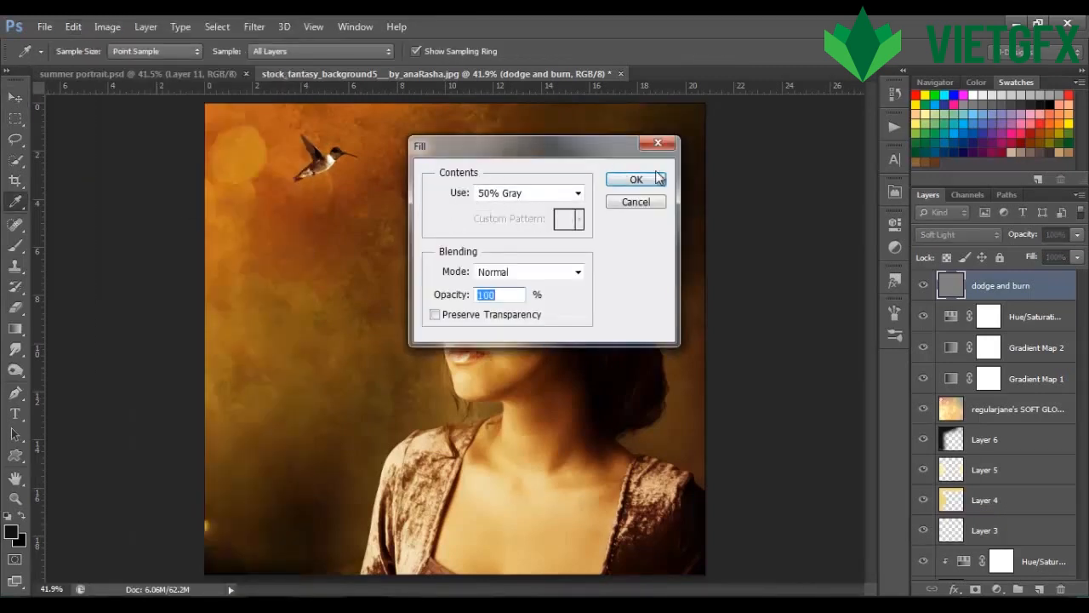
{"action": "left_click", "coordinate": [656, 202]}
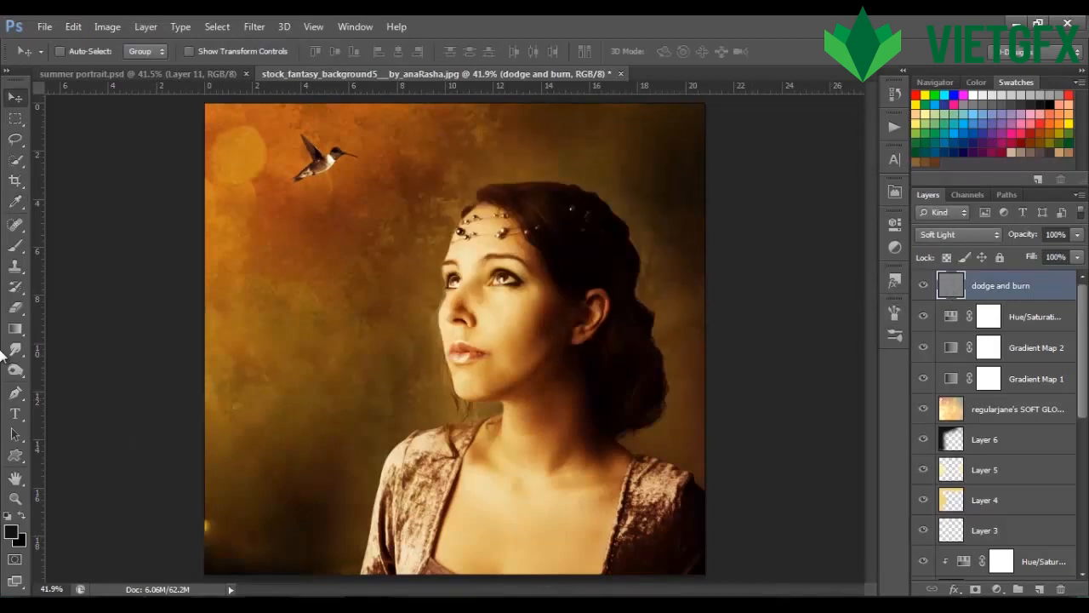
- Brighten the lower lip's highlights using the Dodge tool with an 8 px brush, Midtones range and 20% exposure
{"action": "left_click", "coordinate": [14, 372]}
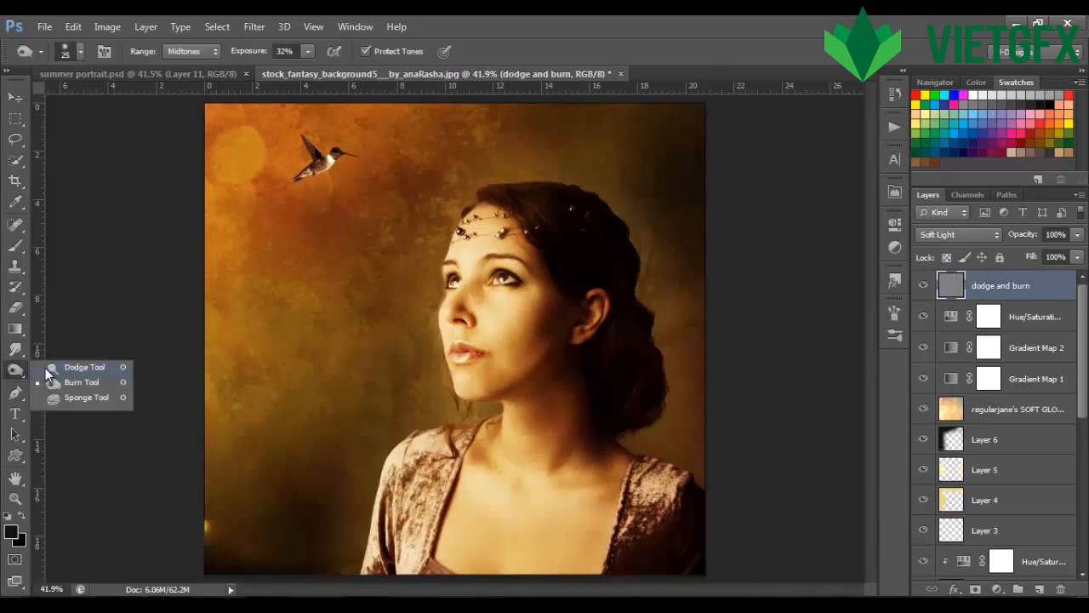
{"action": "left_click", "coordinate": [45, 368]}
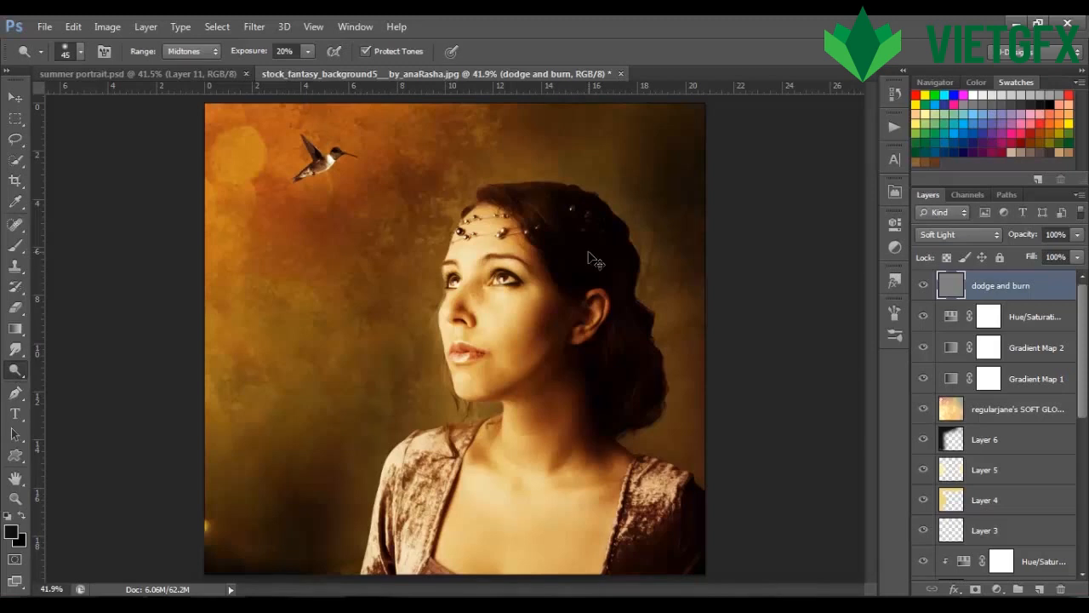
{"action": "scroll", "coordinate": [594, 260], "scroll_direction": "up", "scroll_amount": 2}
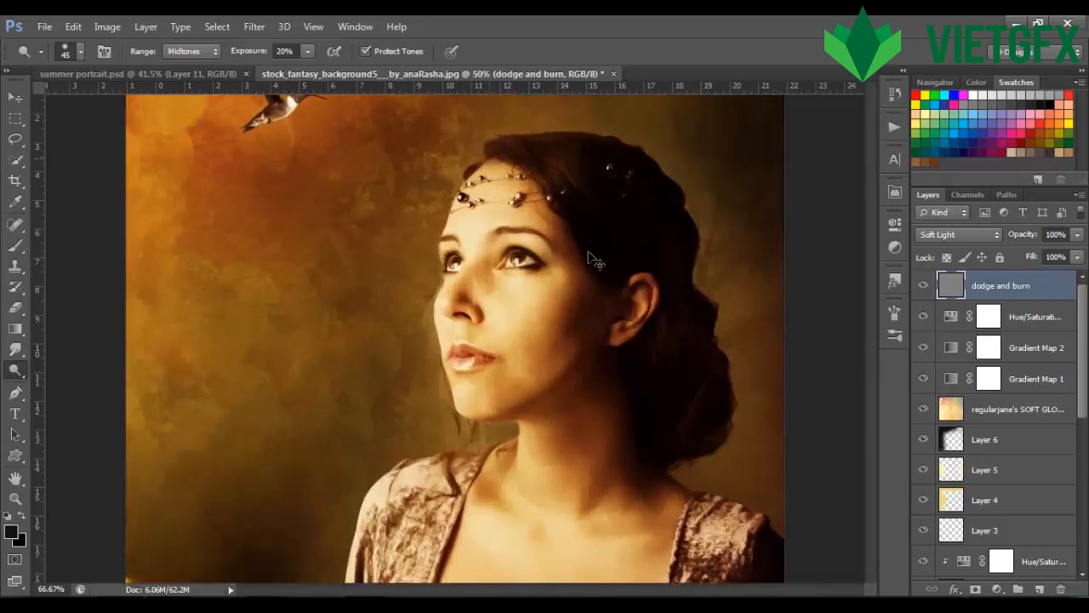
{"action": "scroll", "coordinate": [595, 260], "scroll_direction": "up", "scroll_amount": 1}
{"action": "key", "text": "bracketleft"}
{"action": "key", "text": "bracketleft"}
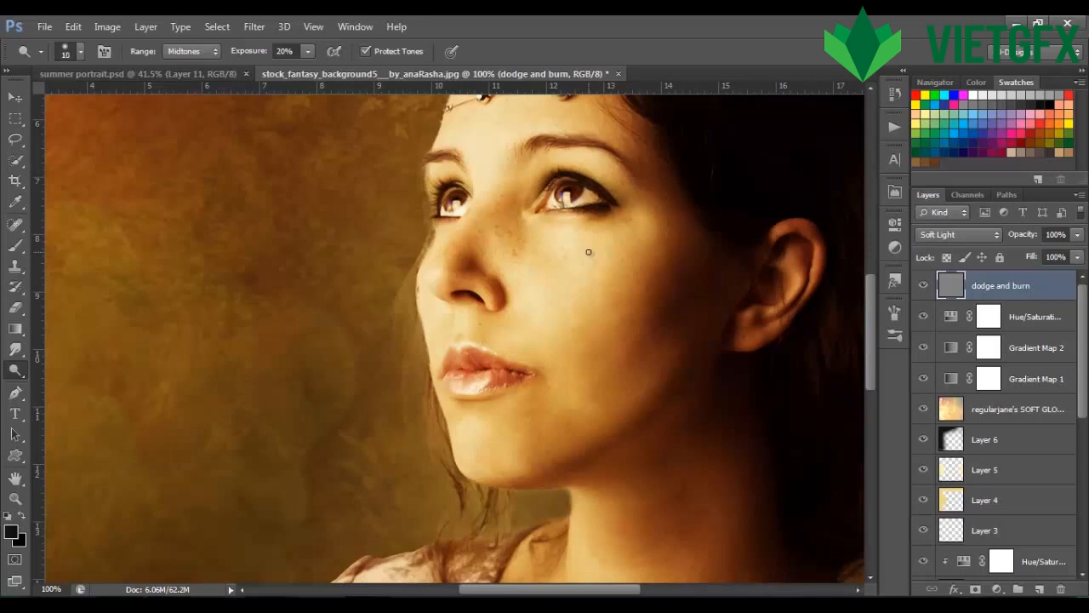
{"action": "scroll", "coordinate": [588, 252], "scroll_direction": "up", "scroll_amount": 1}
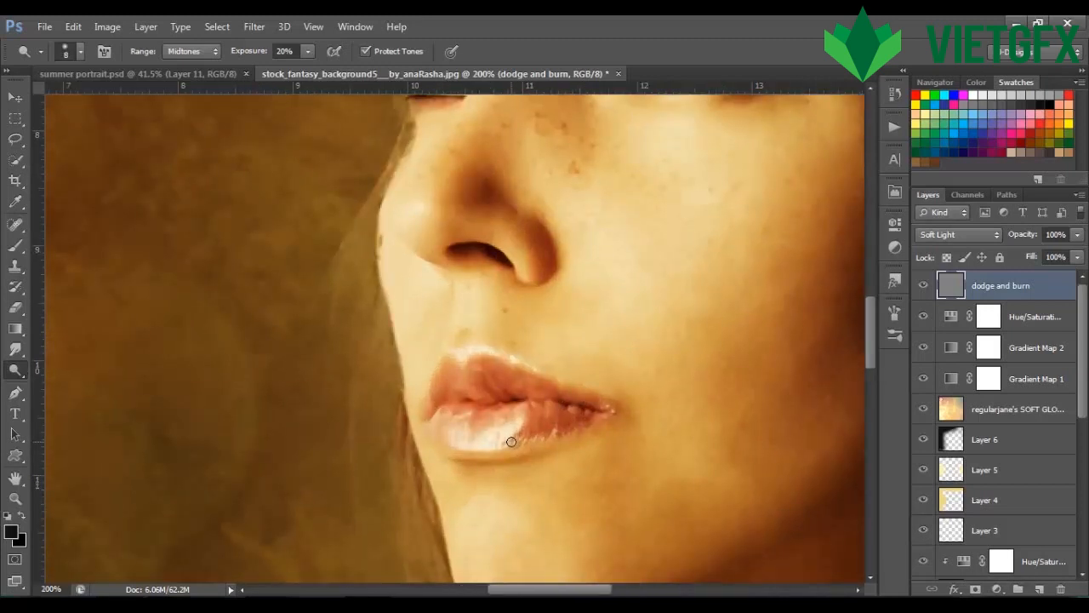
{"action": "mouse_move", "coordinate": [538, 440]}
{"action": "left_mouse_down"}
{"action": "mouse_move", "coordinate": [494, 441]}
{"action": "mouse_move", "coordinate": [517, 420]}
{"action": "mouse_move", "coordinate": [458, 438]}
{"action": "mouse_move", "coordinate": [513, 441]}
{"action": "left_mouse_up"}
- Dodge the upper lip's edge with a 15 px brush and the chin with a 40 px brush
{"action": "key", "text": "bracketright"}
{"action": "key", "text": "bracketright"}
{"action": "key", "text": "bracketright"}
{"action": "scroll", "coordinate": [452, 254], "scroll_direction": "down", "scroll_amount": 3}
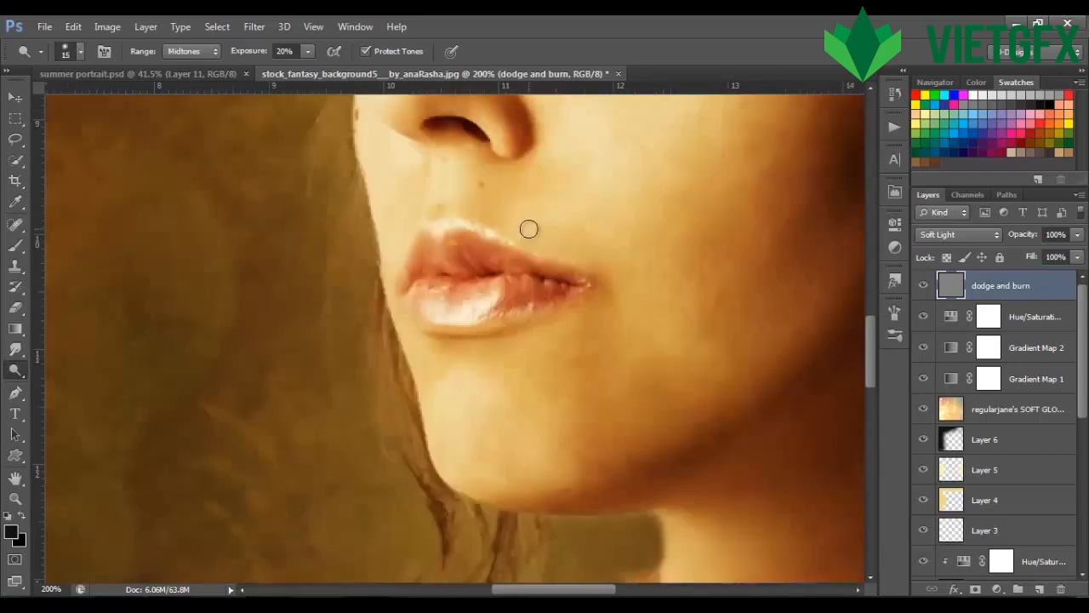
{"action": "key", "text": "bracketright"}
{"action": "key", "text": "bracketright"}
{"action": "key", "text": "bracketright"}
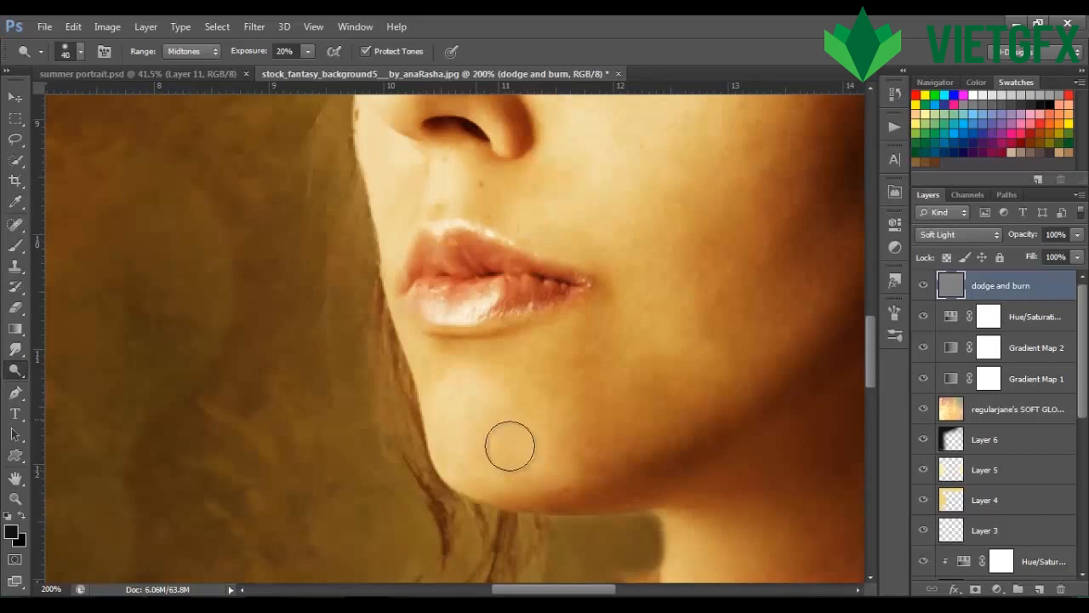
- Dodge the cheek below the eye with a 60 px brush
{"action": "left_click_drag", "start_coordinate": [587, 427], "coordinate": [458, 607]}
{"action": "key", "text": "bracketright"}
{"action": "key", "text": "bracketright"}
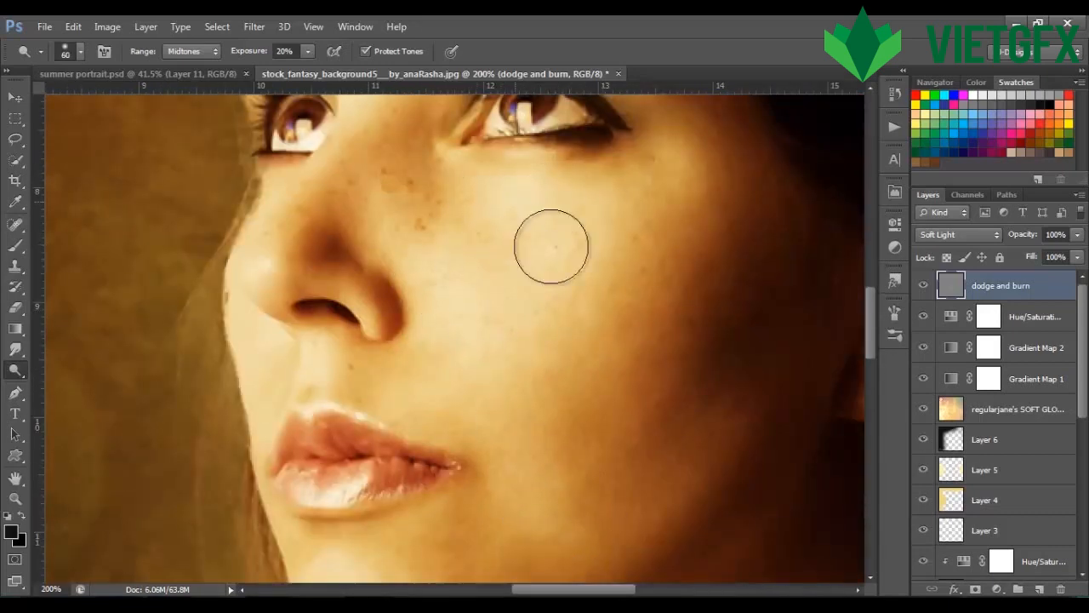
{"action": "left_click_drag", "start_coordinate": [504, 228], "coordinate": [647, 354]}
- Dodge the skin around the eyes and brows with a 25 px brush and the forehead with a 35 px brush
{"action": "key", "text": "bracketleft"}
{"action": "key", "text": "bracketleft"}
{"action": "key", "text": "bracketleft"}
{"action": "key", "text": "bracketleft"}
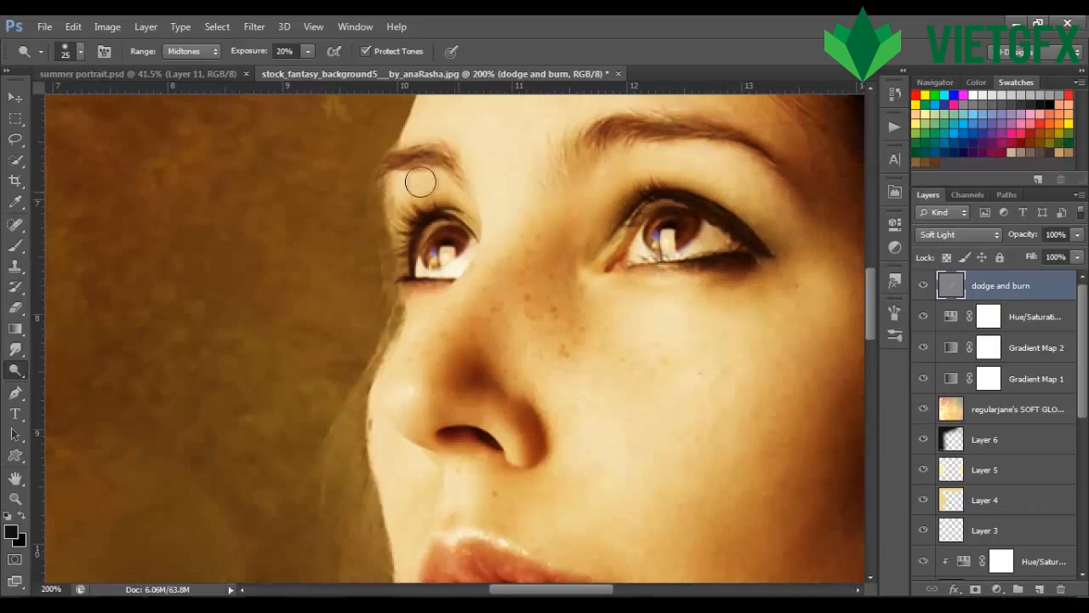
{"action": "left_click_drag", "start_coordinate": [545, 282], "coordinate": [468, 533]}
{"action": "key", "text": "bracketright"}
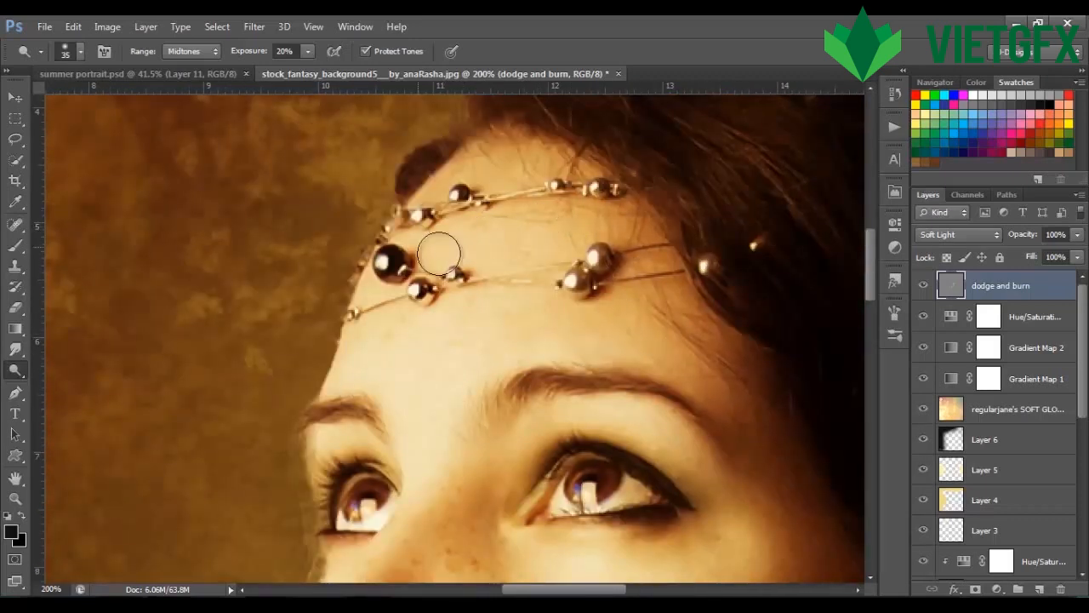
{"action": "mouse_move", "coordinate": [522, 224]}
{"action": "left_mouse_down"}
{"action": "mouse_move", "coordinate": [509, 209]}
{"action": "mouse_move", "coordinate": [130, 94]}
{"action": "left_mouse_up"}
- Dodge the ear's highlights with a 10 px brush
{"action": "key", "text": "bracketleft"}
{"action": "key", "text": "bracketleft"}
{"action": "key", "text": "bracketleft"}
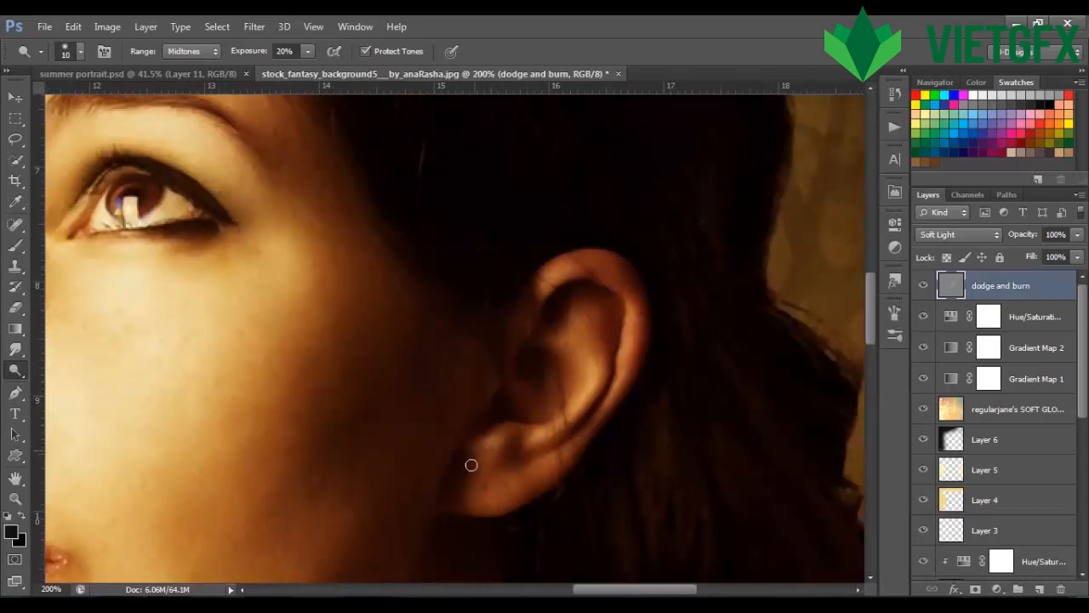
{"action": "left_click_drag", "start_coordinate": [586, 326], "coordinate": [709, 493]}
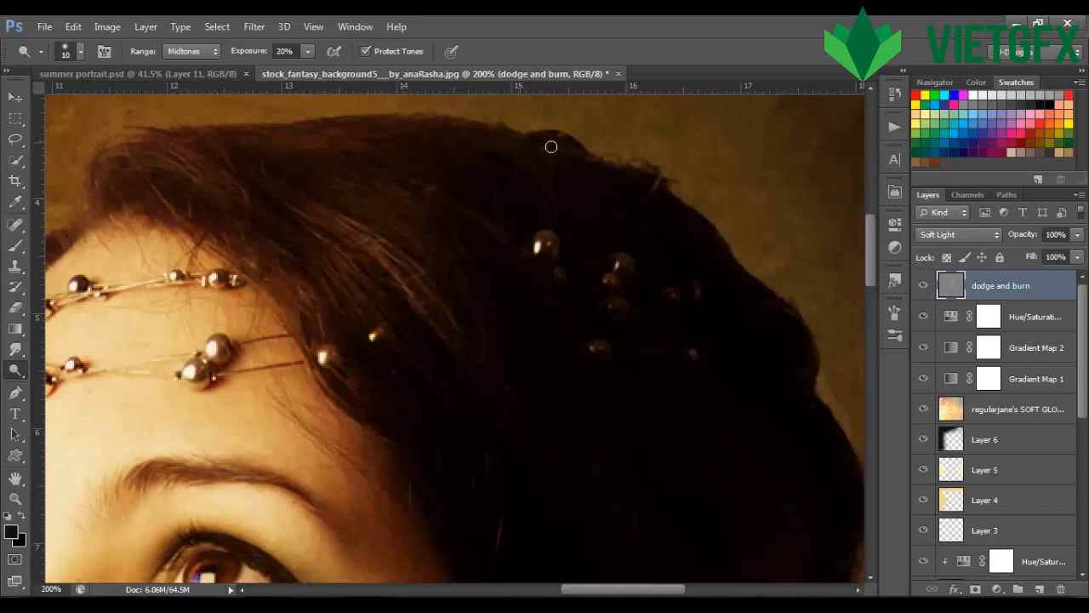
- Dodge the hair strands on the crown and behind the ear with a 10 px brush
{"action": "left_click_drag", "start_coordinate": [707, 472], "coordinate": [501, 304]}
{"action": "left_click_drag", "start_coordinate": [622, 420], "coordinate": [559, 304]}
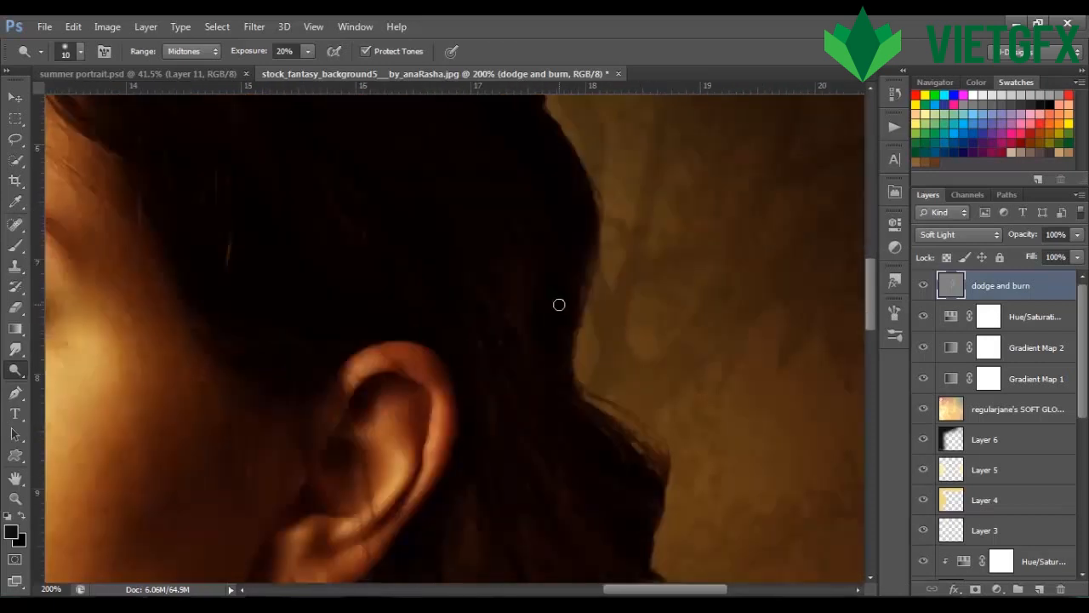
{"action": "left_click_drag", "start_coordinate": [593, 404], "coordinate": [564, 255]}
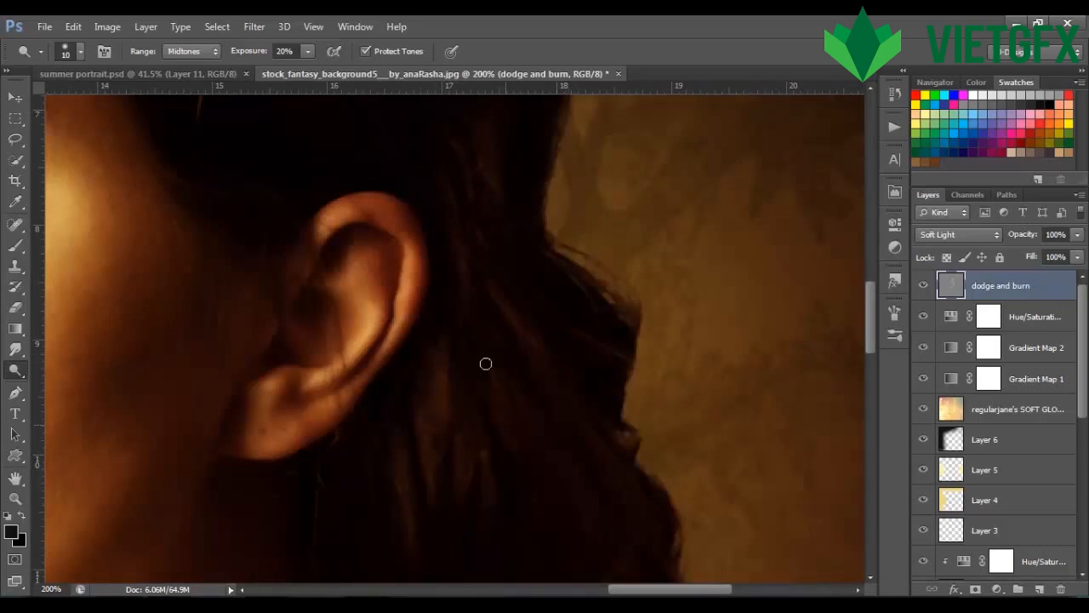
{"action": "left_click_drag", "start_coordinate": [574, 422], "coordinate": [519, 145]}
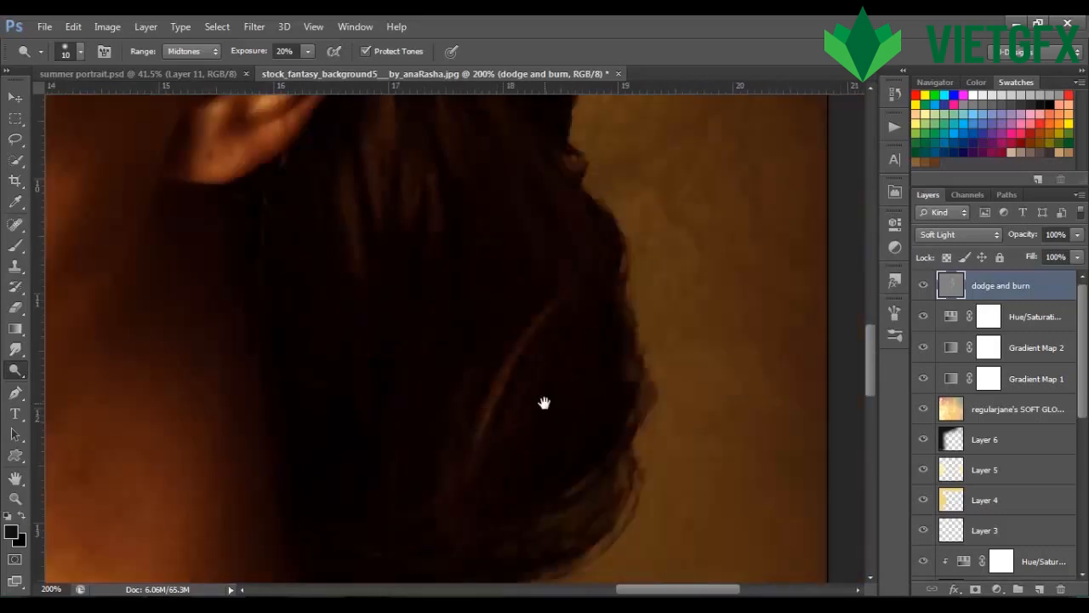
- Dodge the skin highlights on the neck and chest, enlarging the brush to 50 px and 80 px
{"action": "left_click_drag", "start_coordinate": [545, 404], "coordinate": [581, 210]}
{"action": "left_click_drag", "start_coordinate": [491, 305], "coordinate": [652, 168]}
{"action": "key", "text": "bracketright"}
{"action": "key", "text": "bracketright"}
{"action": "key", "text": "bracketright"}
{"action": "key", "text": "bracketright"}
{"action": "key", "text": "bracketright"}
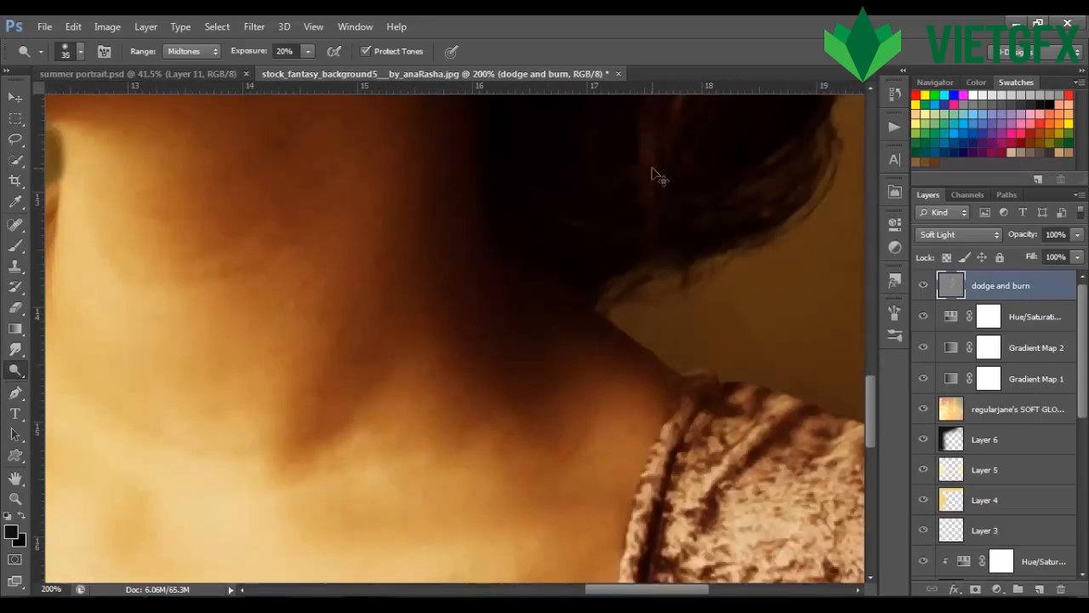
{"action": "key", "text": "ctrl+minus"}
{"action": "key", "text": "bracketright"}
{"action": "key", "text": "bracketright"}
{"action": "key", "text": "bracketright"}
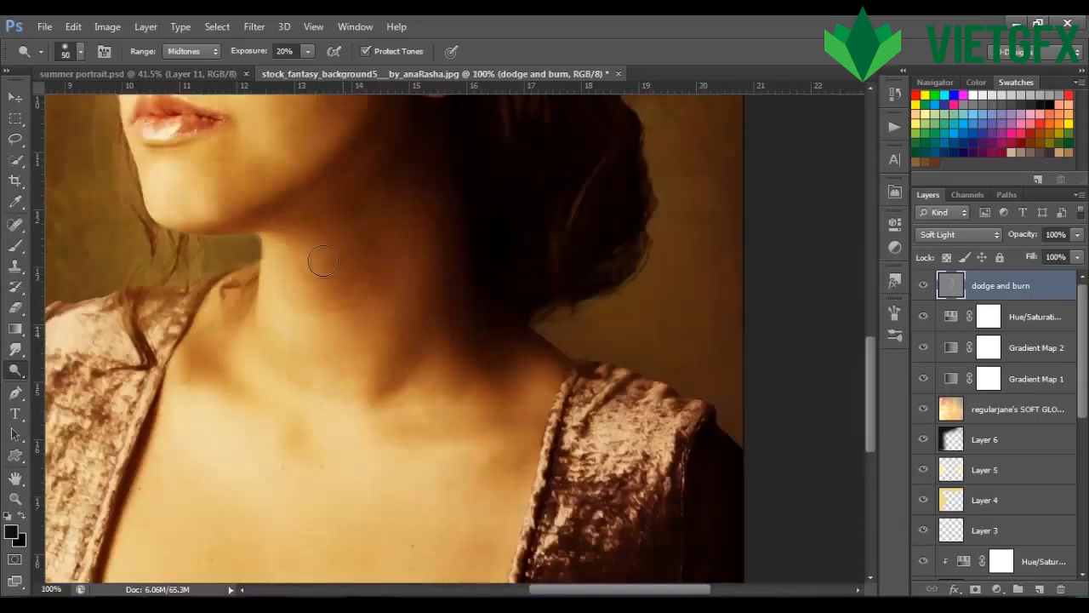
{"action": "left_click_drag", "start_coordinate": [518, 455], "coordinate": [619, 342]}
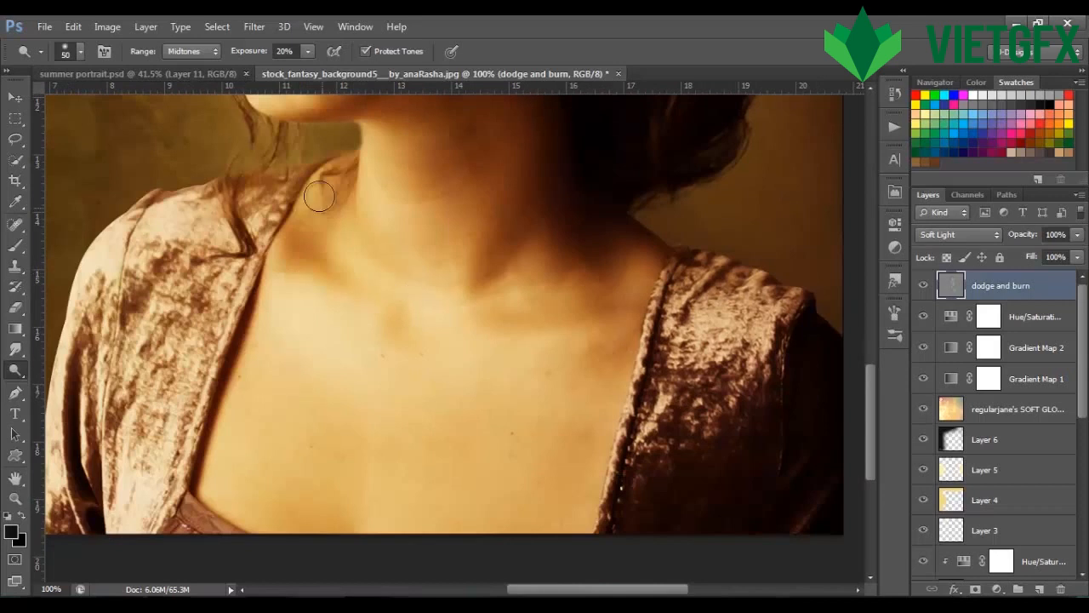
{"action": "key", "text": "bracketright"}
{"action": "key", "text": "bracketright"}
{"action": "key", "text": "bracketright"}
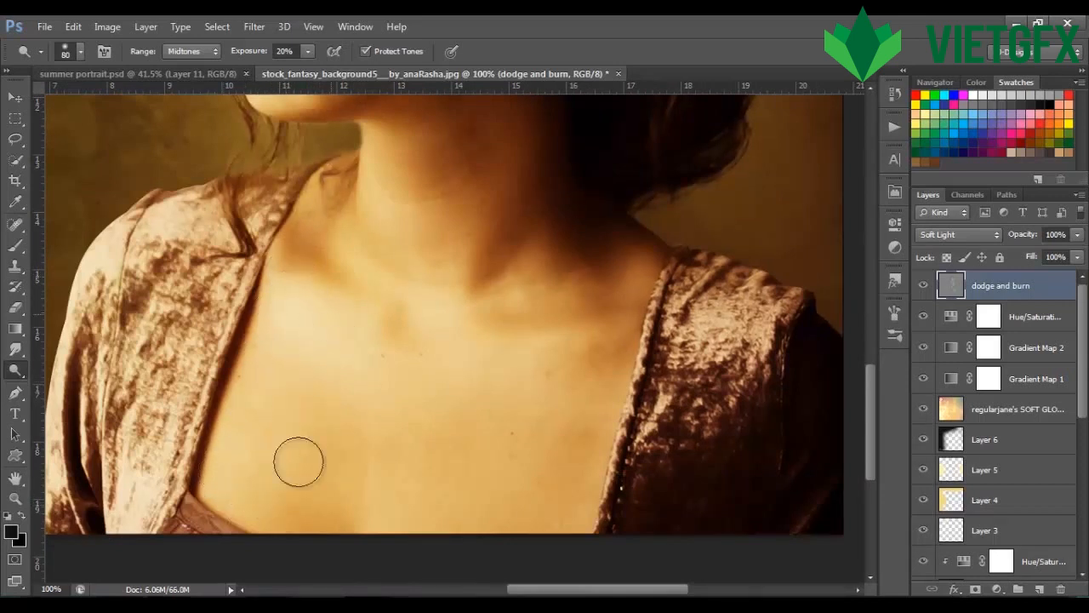
- Dodge the highlights on the velvet dress's shoulder and sleeve with a 30 px brush
{"action": "key", "text": "bracketleft"}
{"action": "key", "text": "bracketleft"}
{"action": "key", "text": "bracketleft"}
{"action": "key", "text": "bracketleft"}
{"action": "key", "text": "bracketleft"}
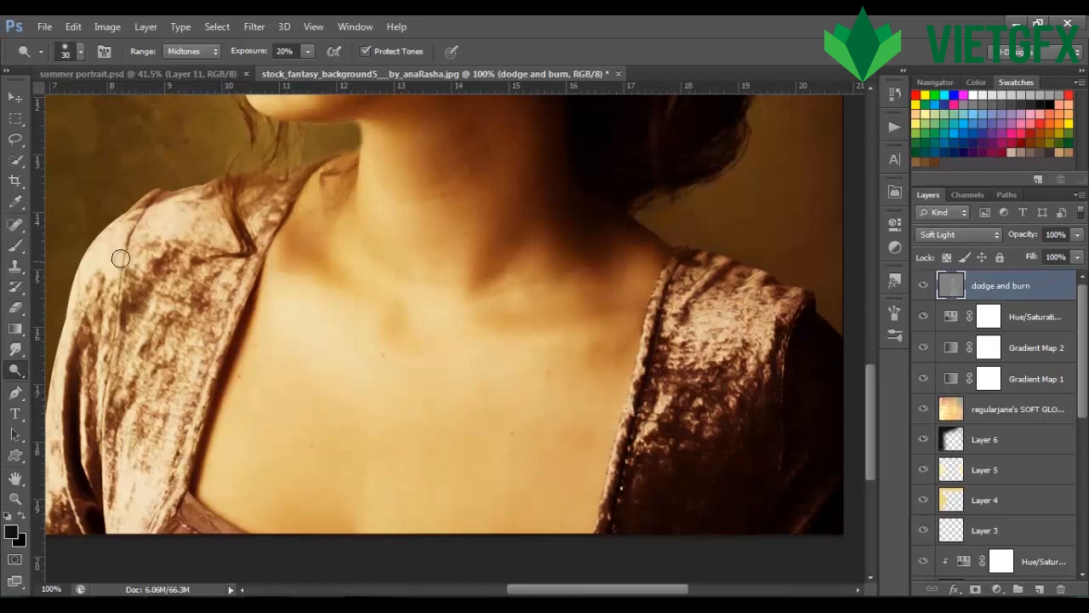
{"action": "left_click_drag", "start_coordinate": [334, 456], "coordinate": [332, 468]}
- Burn the eyebrows and the lash lines of both eyes with a 25 px brush at 32% exposure
{"action": "scroll", "coordinate": [384, 384], "scroll_direction": "up", "scroll_amount": 3}
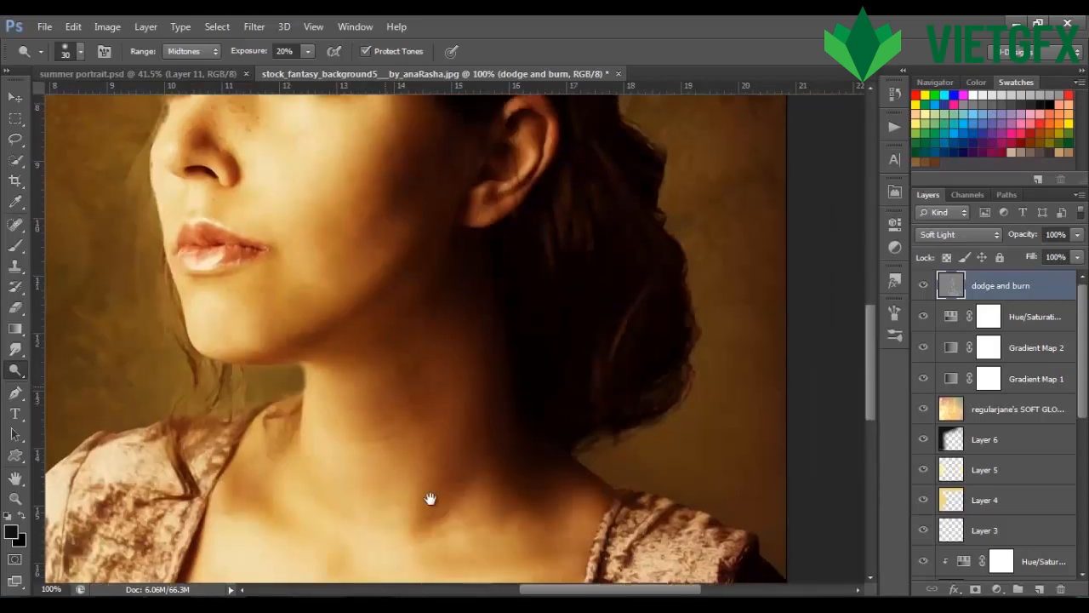
{"action": "scroll", "coordinate": [431, 499], "scroll_direction": "up", "scroll_amount": 3}
{"action": "key", "text": "ctrl+r"}
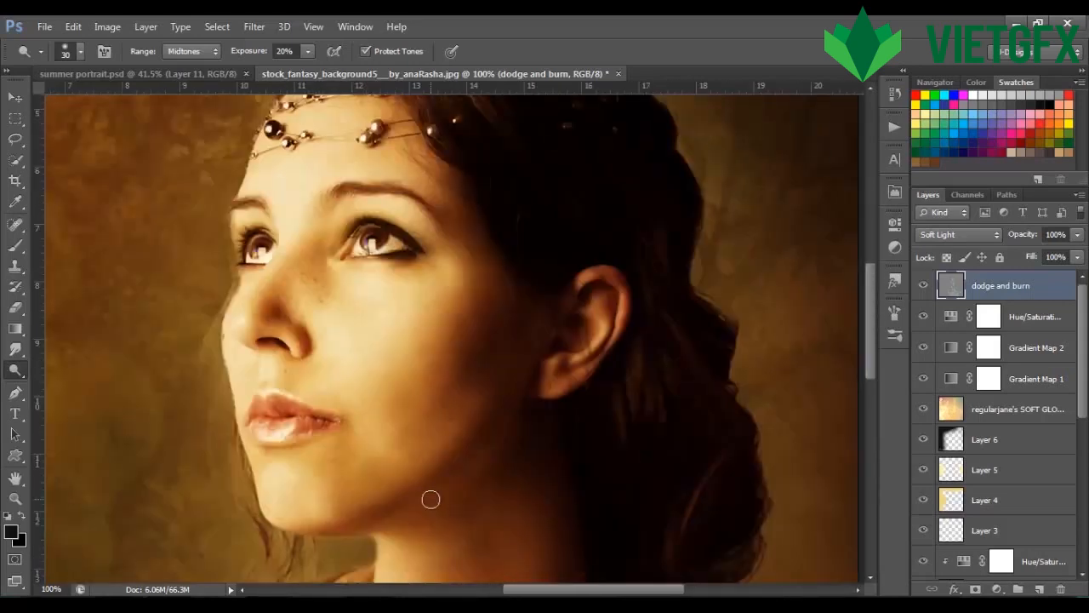
{"action": "right_click", "coordinate": [18, 375]}
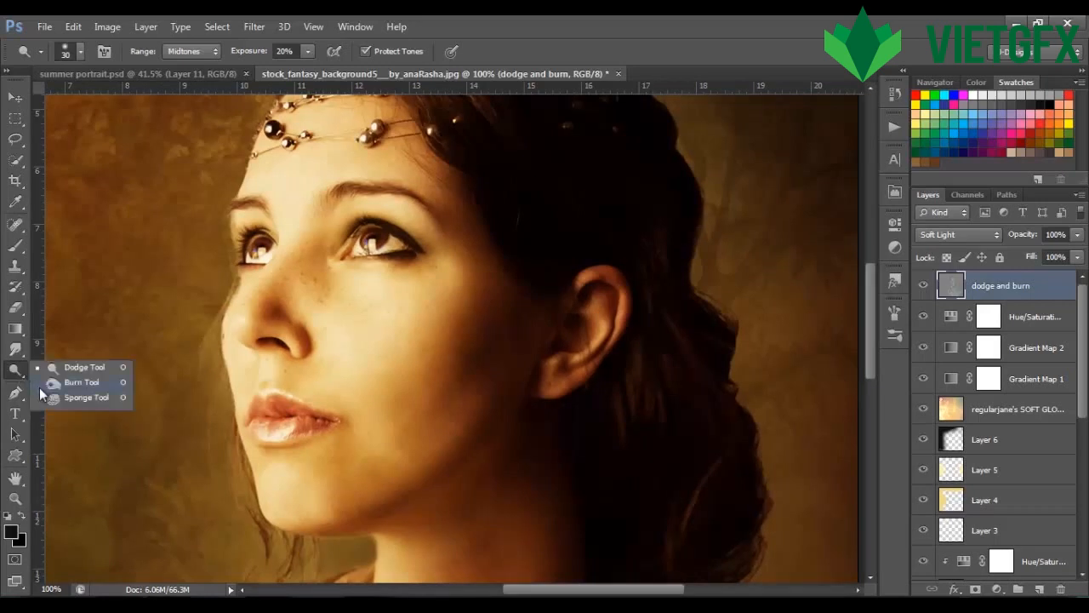
{"action": "left_click", "coordinate": [39, 387]}
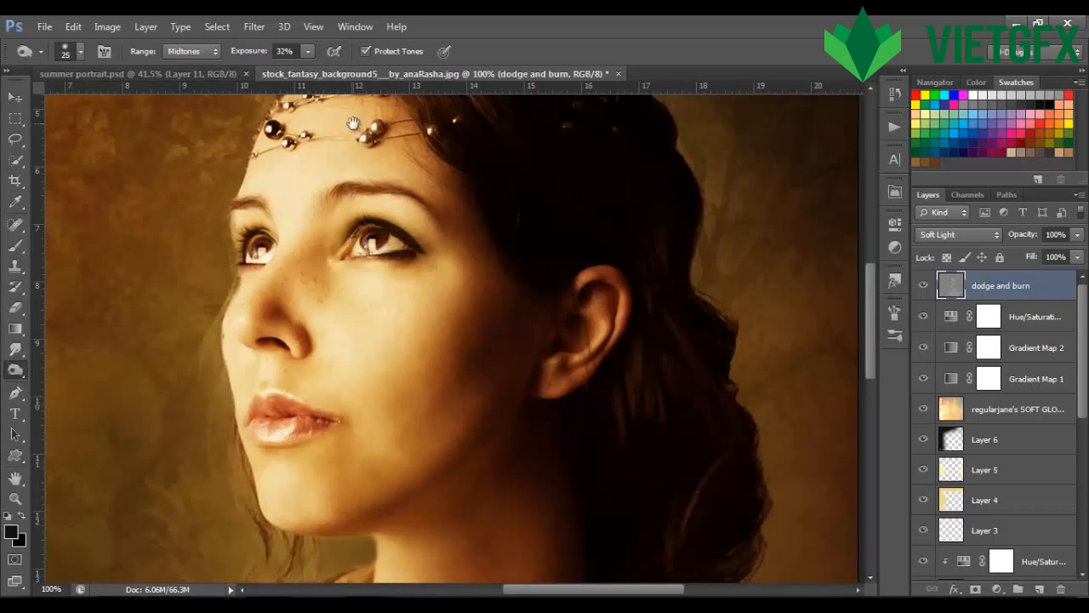
{"action": "left_click_drag", "start_coordinate": [354, 125], "coordinate": [349, 149]}
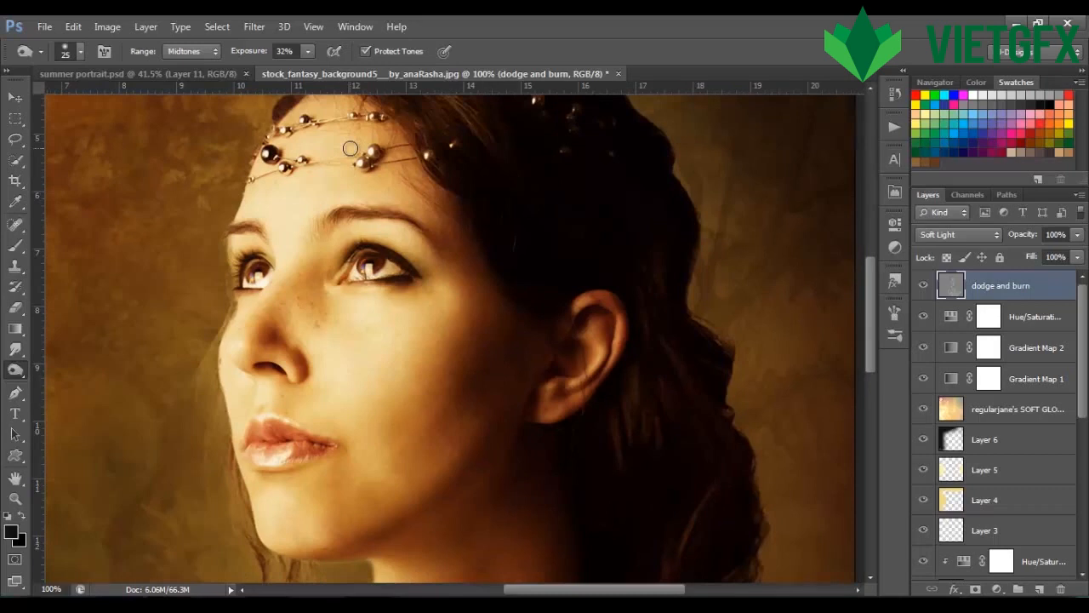
{"action": "mouse_move", "coordinate": [336, 224]}
{"action": "left_mouse_down"}
{"action": "mouse_move", "coordinate": [381, 213]}
{"action": "mouse_move", "coordinate": [435, 246]}
{"action": "left_mouse_up"}
{"action": "mouse_move", "coordinate": [279, 242]}
{"action": "left_mouse_down"}
{"action": "mouse_move", "coordinate": [243, 233]}
{"action": "mouse_move", "coordinate": [255, 240]}
{"action": "left_mouse_up"}
{"action": "mouse_move", "coordinate": [394, 288]}
{"action": "left_mouse_down"}
{"action": "mouse_move", "coordinate": [414, 275]}
{"action": "mouse_move", "coordinate": [378, 252]}
{"action": "left_mouse_up"}
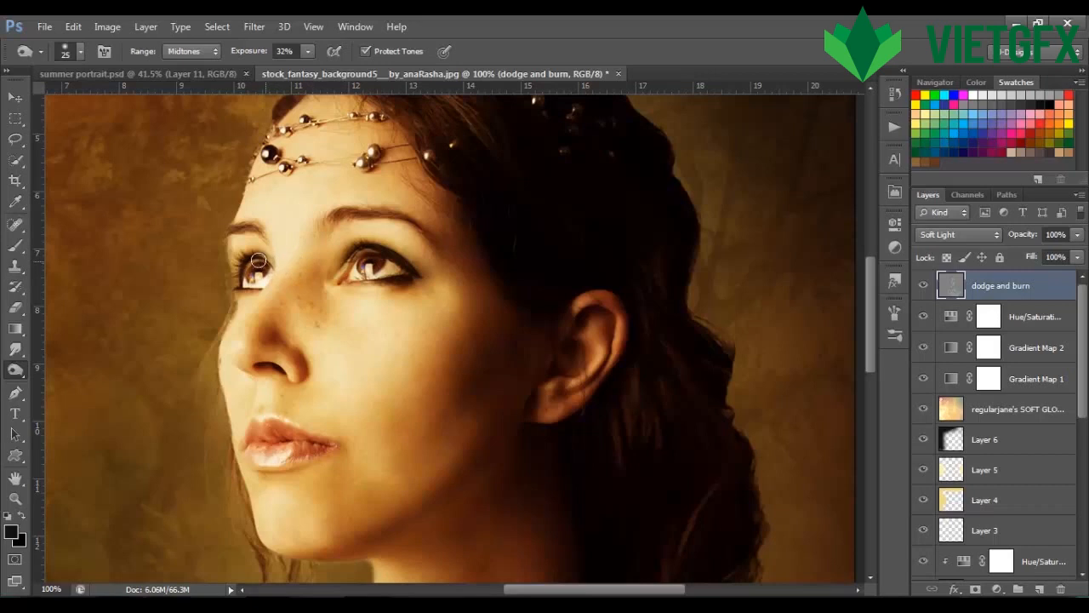
- Burn the shaded side of the nose with a 35 px brush at 17% exposure
{"action": "key", "text": "bracketright"}
{"action": "left_click", "coordinate": [308, 51]}
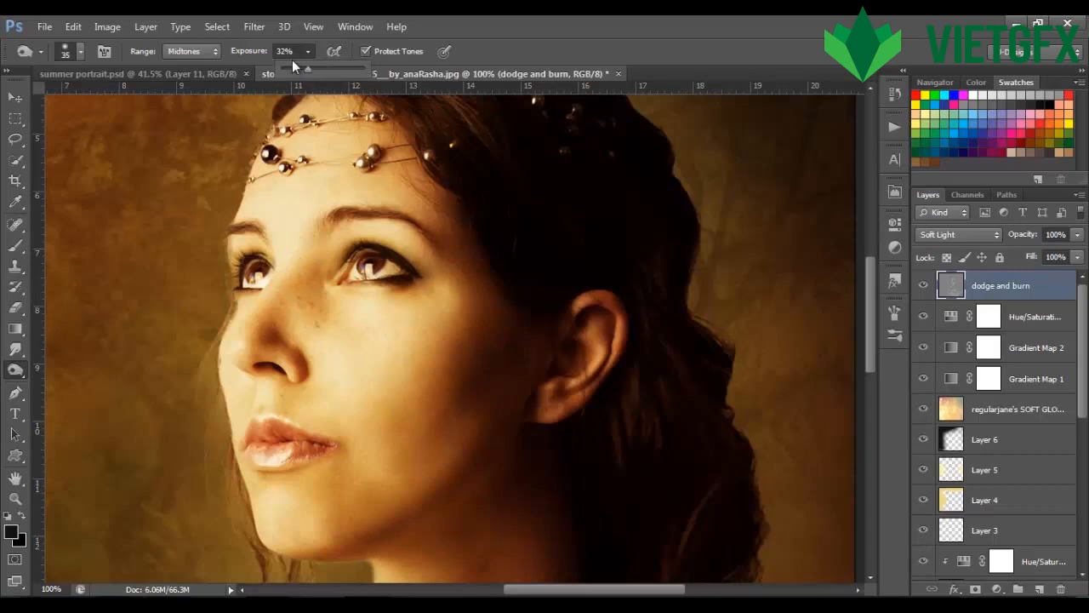
{"action": "left_click", "coordinate": [308, 49]}
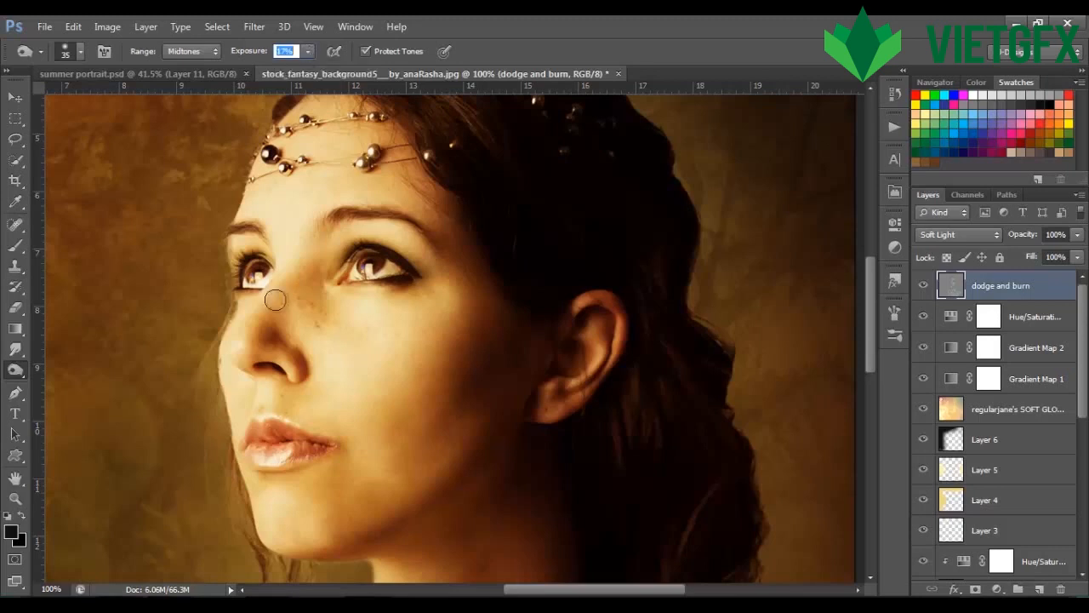
- Burn the shadowed side of the face and the hair with a 70 px brush
{"action": "key", "text": "bracketright"}
{"action": "key", "text": "bracketright"}
{"action": "key", "text": "bracketright"}
{"action": "key", "text": "bracketright"}
{"action": "key", "text": "bracketright"}
{"action": "mouse_move", "coordinate": [620, 300]}
{"action": "left_mouse_down"}
{"action": "mouse_move", "coordinate": [455, 445]}
{"action": "mouse_move", "coordinate": [606, 254]}
{"action": "left_mouse_up"}
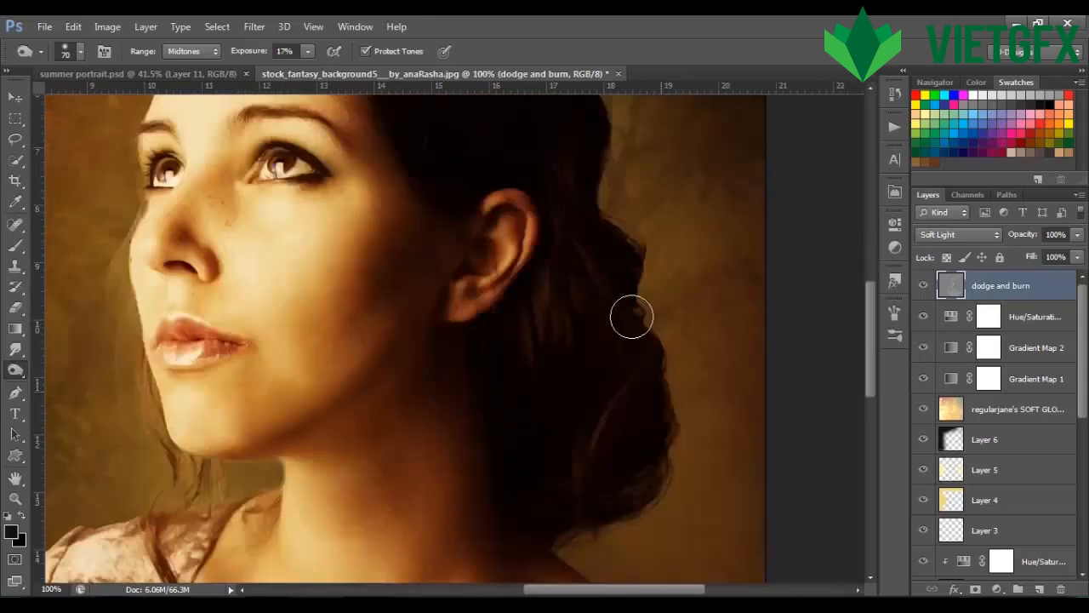
- Burn the shadows on the neck with a 100 px brush
{"action": "left_click_drag", "start_coordinate": [580, 419], "coordinate": [679, 199]}
{"action": "key", "text": "bracketright"}
{"action": "key", "text": "bracketright"}
{"action": "key", "text": "bracketright"}
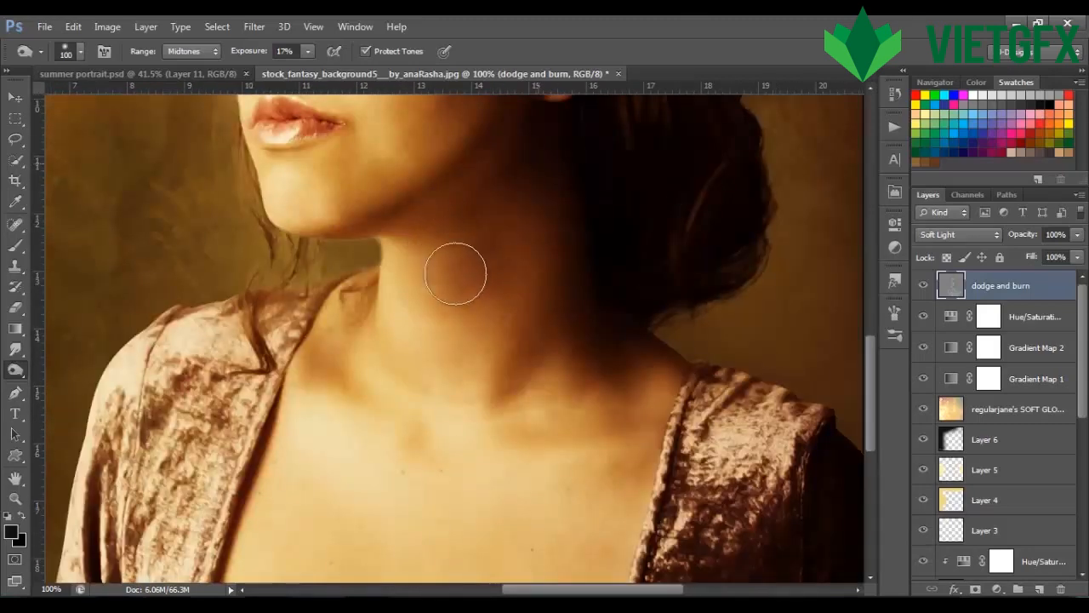
- Burn the shadows along the velvet dress's neckline and shoulder with a 45 px brush
{"action": "left_click_drag", "start_coordinate": [607, 374], "coordinate": [672, 217]}
{"action": "key", "text": "bracketleft"}
{"action": "key", "text": "bracketleft"}
{"action": "key", "text": "bracketleft"}
{"action": "key", "text": "bracketleft"}
{"action": "key", "text": "bracketleft"}
{"action": "key", "text": "bracketleft"}
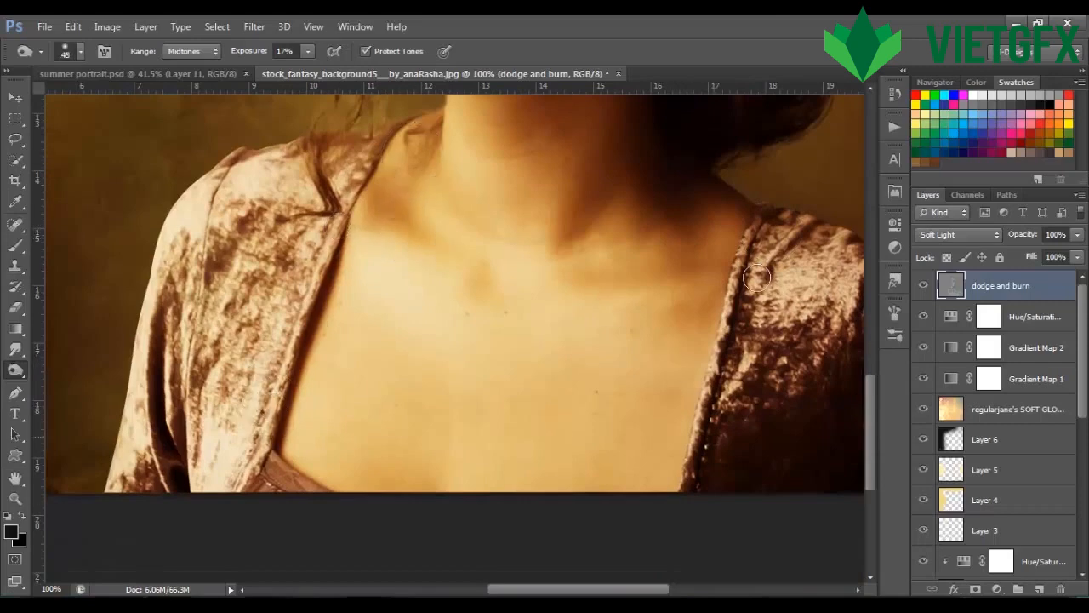
- Burn the shadows on the hummingbird with a 6 px brush
{"action": "key", "text": "ctrl+minus"}
{"action": "left_click_drag", "start_coordinate": [871, 387], "coordinate": [868, 239]}
{"action": "key", "text": "ctrl+0"}
{"action": "key", "text": "ctrl+plus"}
{"action": "key", "text": "ctrl+plus"}
{"action": "key", "text": "ctrl+plus"}
{"action": "key", "text": "ctrl+plus"}
{"action": "left_click_drag", "start_coordinate": [871, 297], "coordinate": [870, 187]}
{"action": "left_click_drag", "start_coordinate": [518, 589], "coordinate": [439, 589]}
{"action": "left_click_drag", "start_coordinate": [871, 211], "coordinate": [871, 199]}
{"action": "key", "text": "ctrl+plus"}
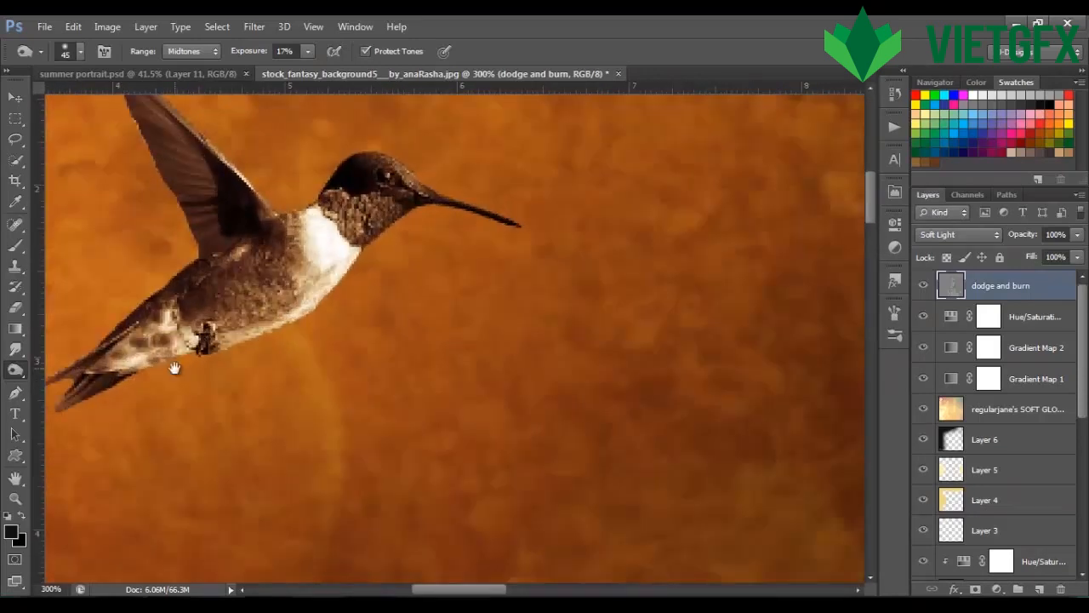
{"action": "left_click_drag", "start_coordinate": [175, 367], "coordinate": [266, 439]}
{"action": "key", "text": "bracketleft"}
{"action": "key", "text": "bracketleft"}
{"action": "key", "text": "bracketleft"}
{"action": "key", "text": "bracketleft"}
{"action": "key", "text": "bracketleft"}
{"action": "key", "text": "bracketleft"}
{"action": "key", "text": "bracketleft"}
{"action": "key", "text": "bracketleft"}
{"action": "key", "text": "bracketleft"}
{"action": "key", "text": "bracketleft"}
{"action": "key", "text": "bracketleft"}
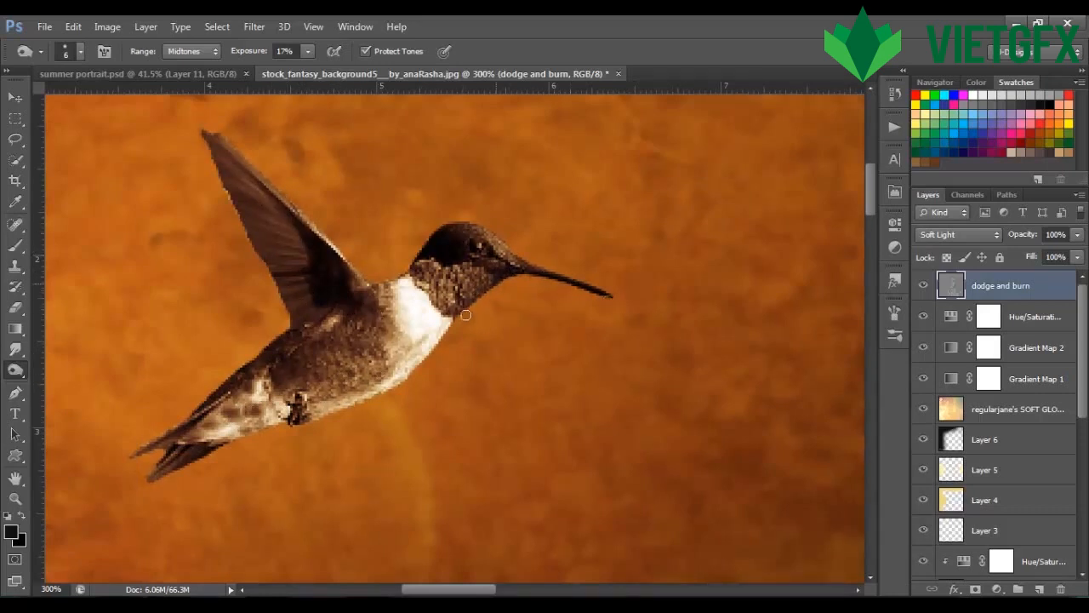
- Dodge the hummingbird's wing and feather highlights with a 4 px brush at 20% exposure
{"action": "right_click", "coordinate": [18, 370]}
{"action": "left_click", "coordinate": [77, 367]}
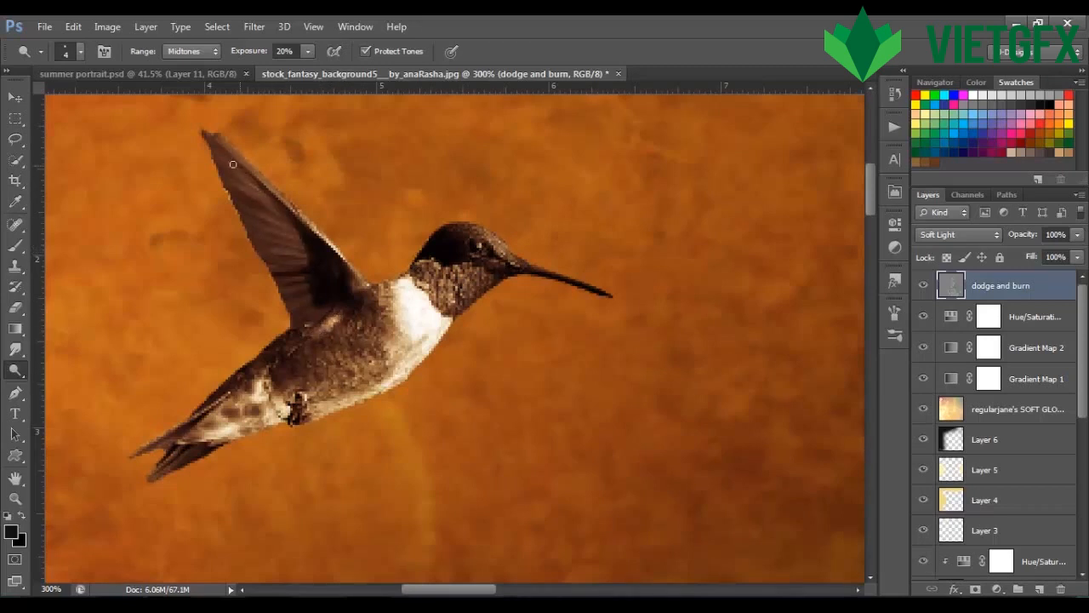
{"action": "key", "text": "ctrl+0"}
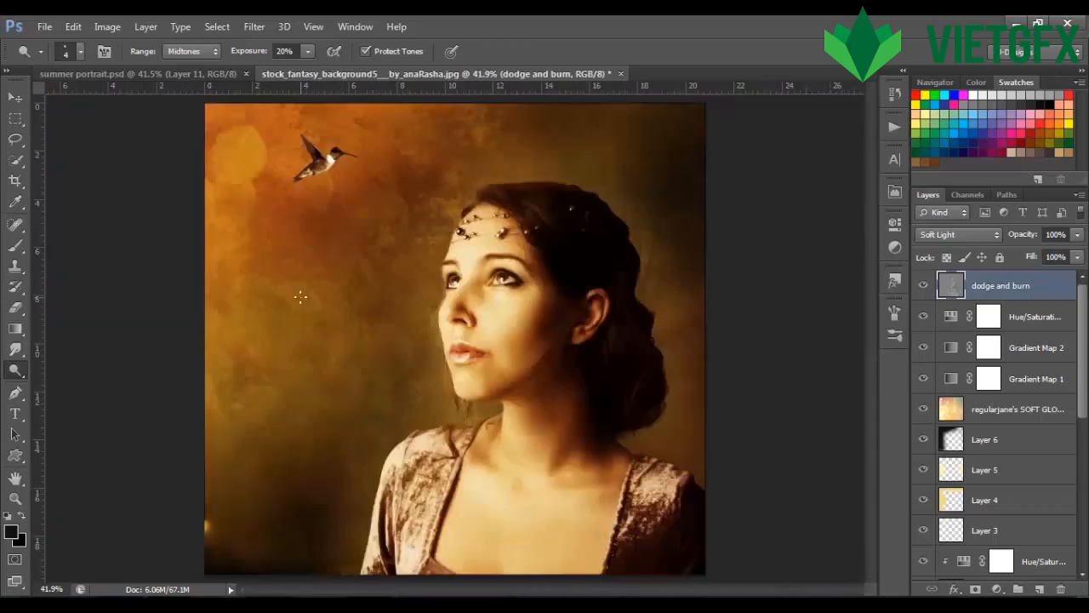
- Compare the whole composite with and without the dodge and burn layer
{"action": "left_click", "coordinate": [19, 98]}
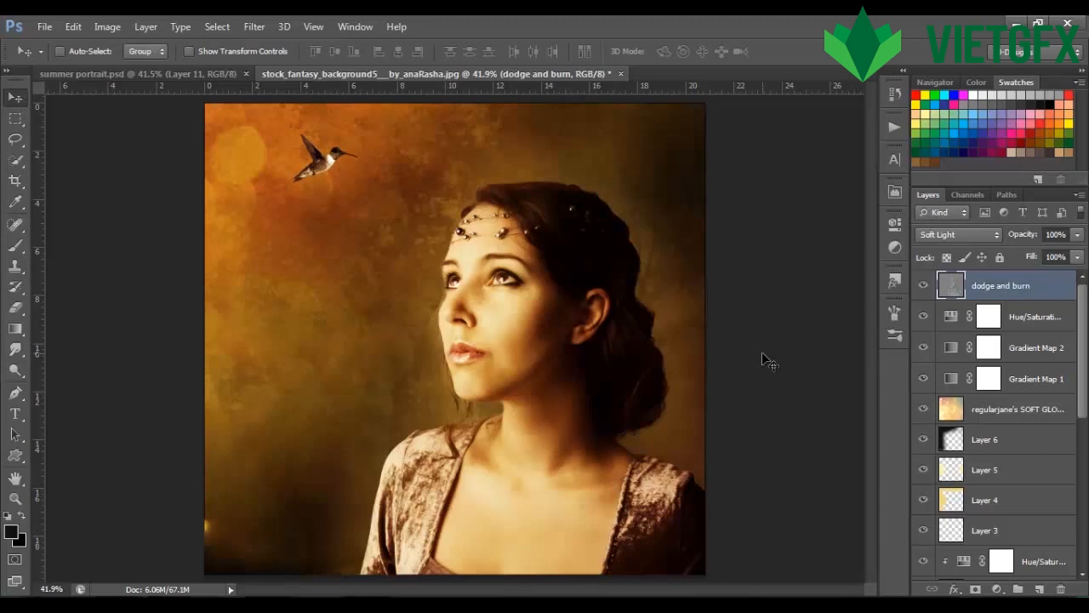
{"action": "left_click", "coordinate": [923, 287]}
{"action": "left_click", "coordinate": [924, 287]}
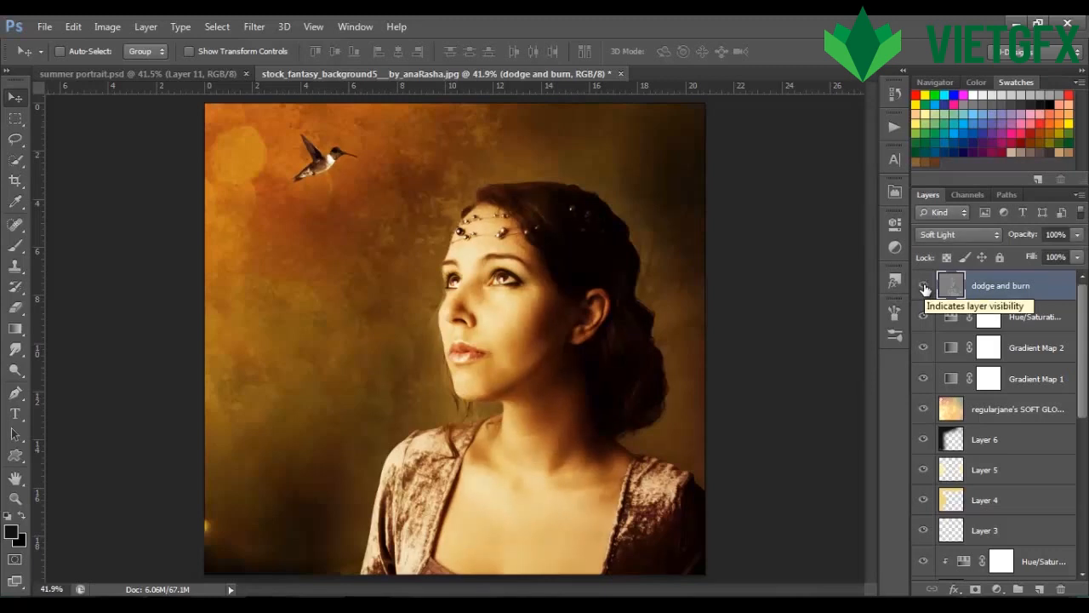
{"action": "left_click", "coordinate": [924, 286]}
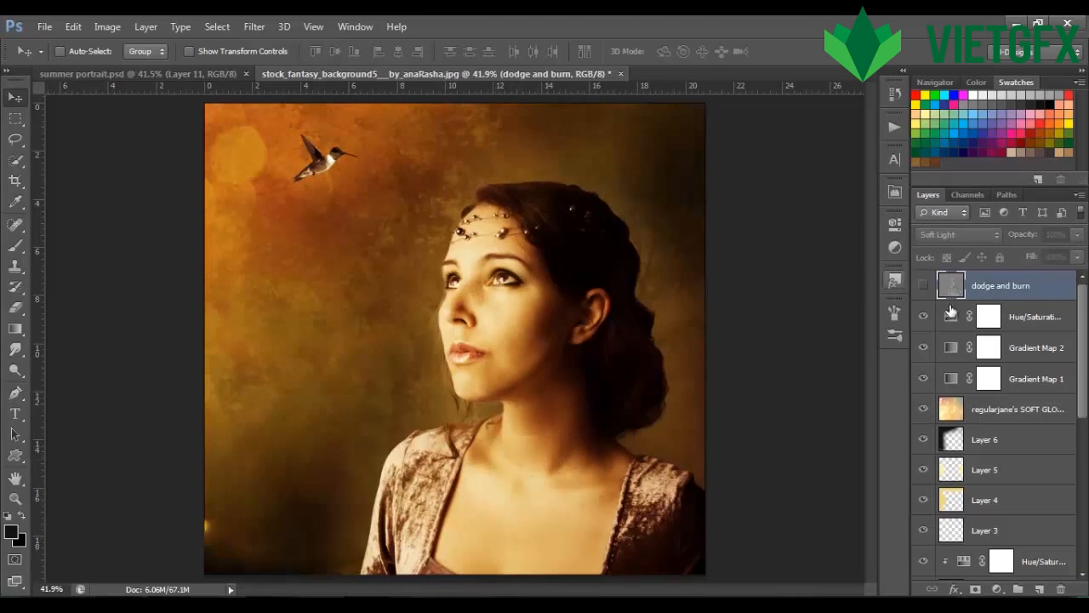
{"action": "left_click", "coordinate": [923, 287]}
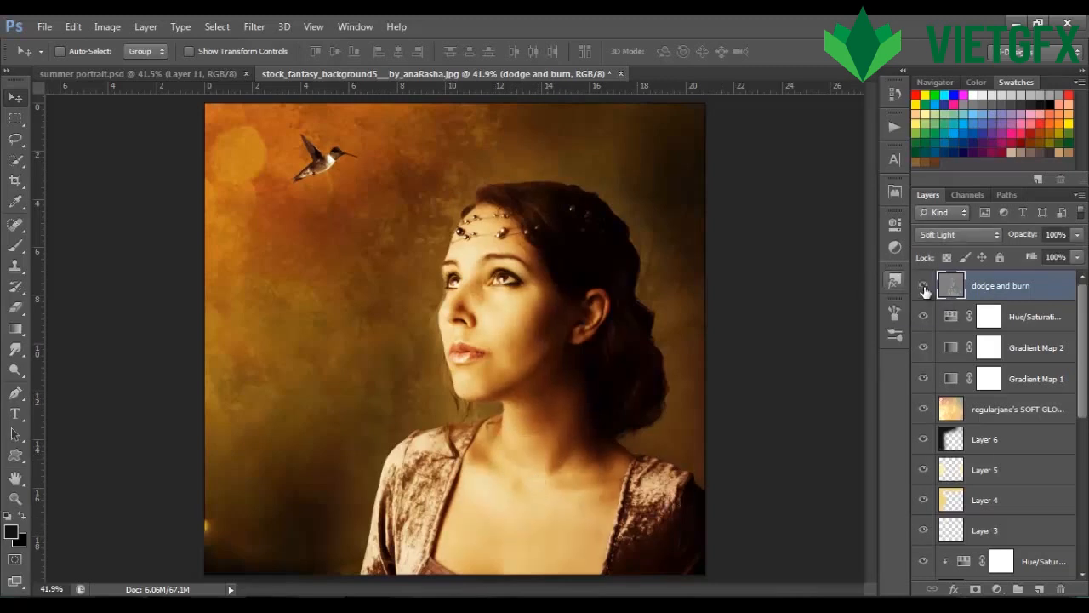
{"action": "left_click", "coordinate": [923, 287]}
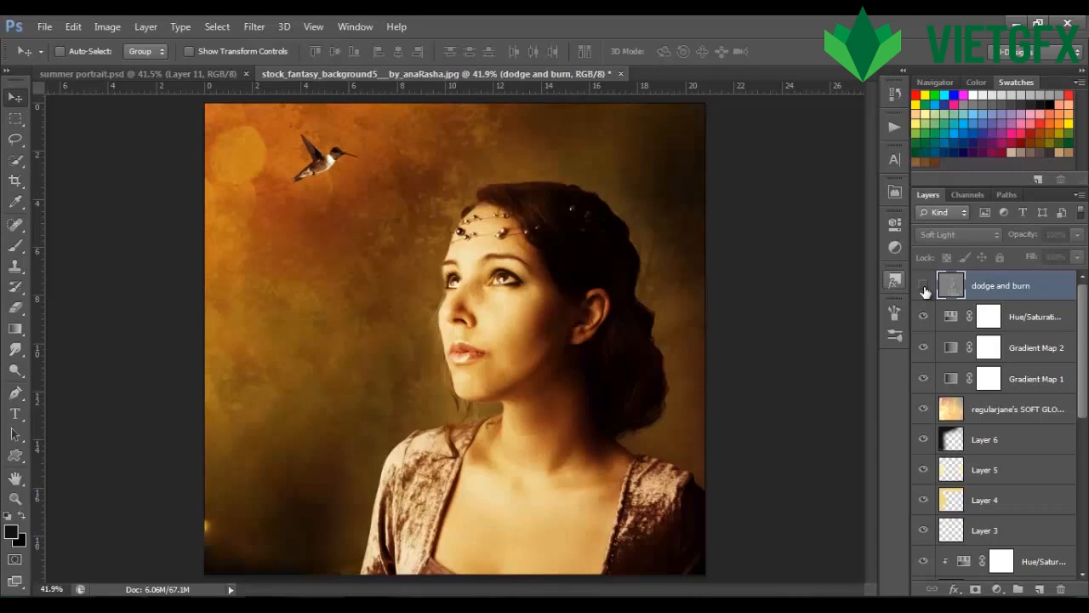
{"action": "left_click", "coordinate": [923, 287]}
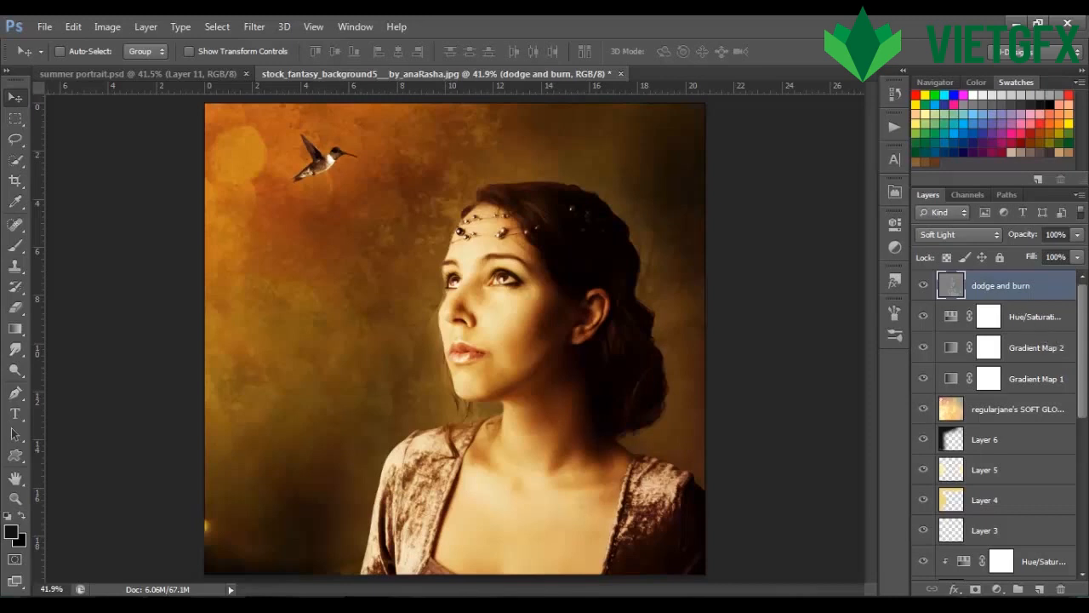
- Stamp all visible layers into a new layer above the dodge and burn layer and check the history
{"action": "key", "text": "ctrl+shift+alt+e"}
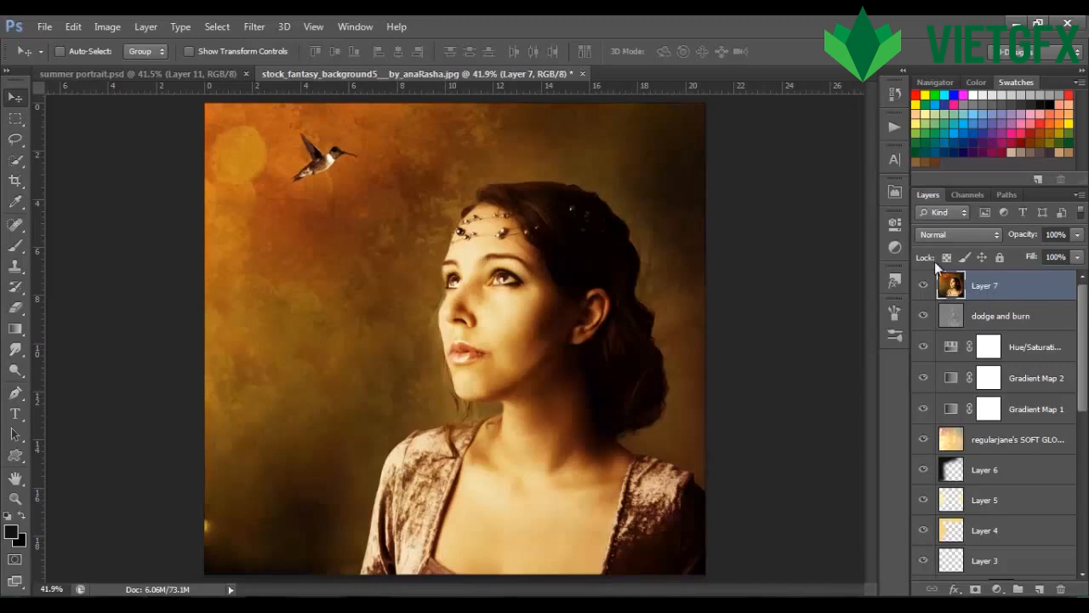
{"action": "left_click", "coordinate": [894, 92]}
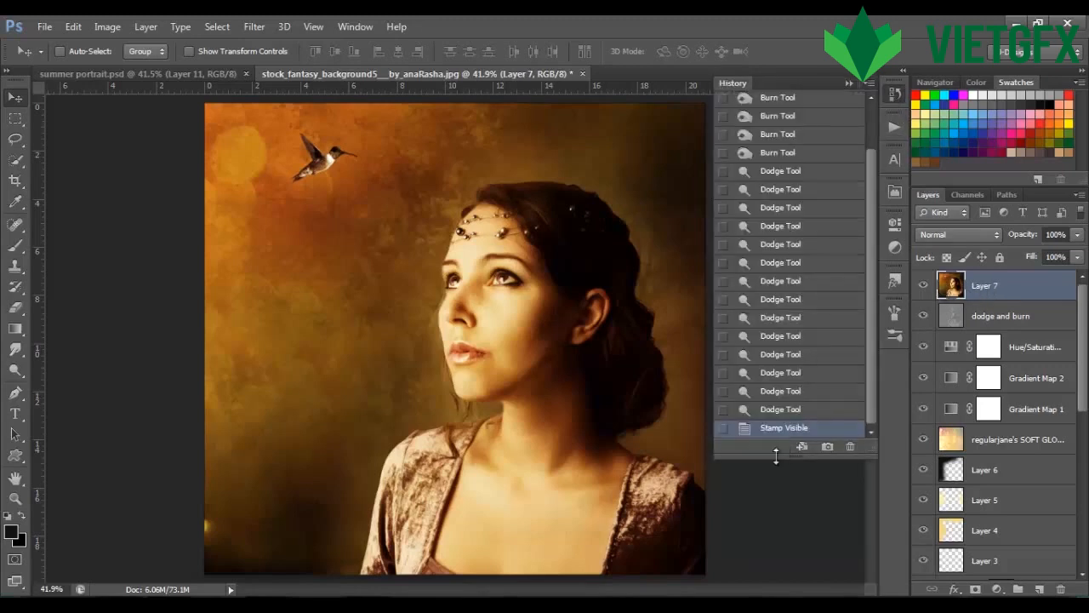
{"action": "left_click", "coordinate": [848, 83]}
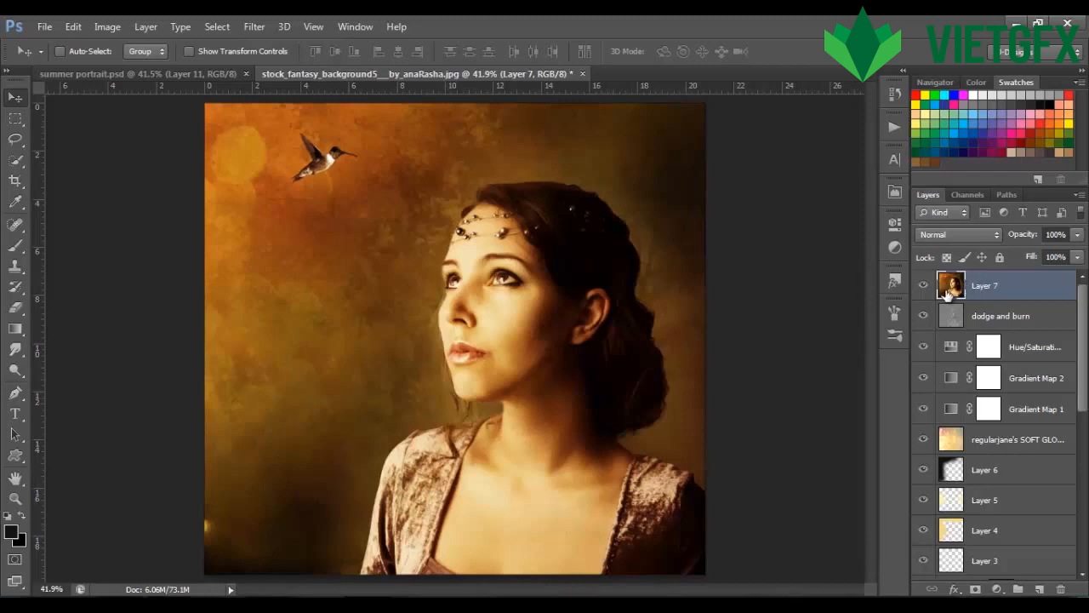
- Darken the edges of the stamped Layer 7 using a custom Lens Correction with a vignette amount of -50
{"action": "left_click", "coordinate": [253, 26]}
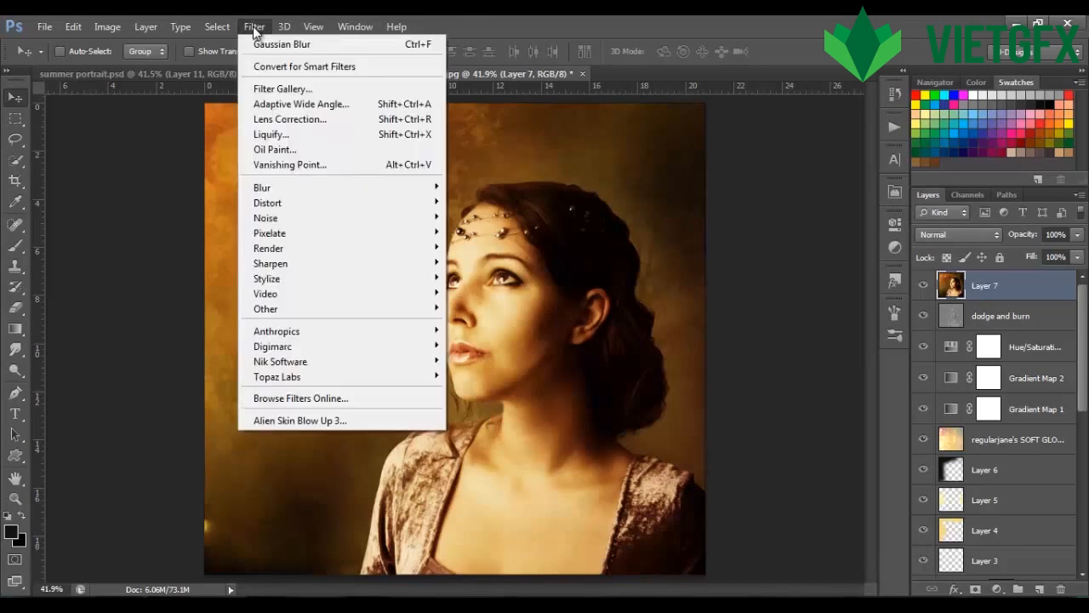
{"action": "left_click", "coordinate": [279, 118]}
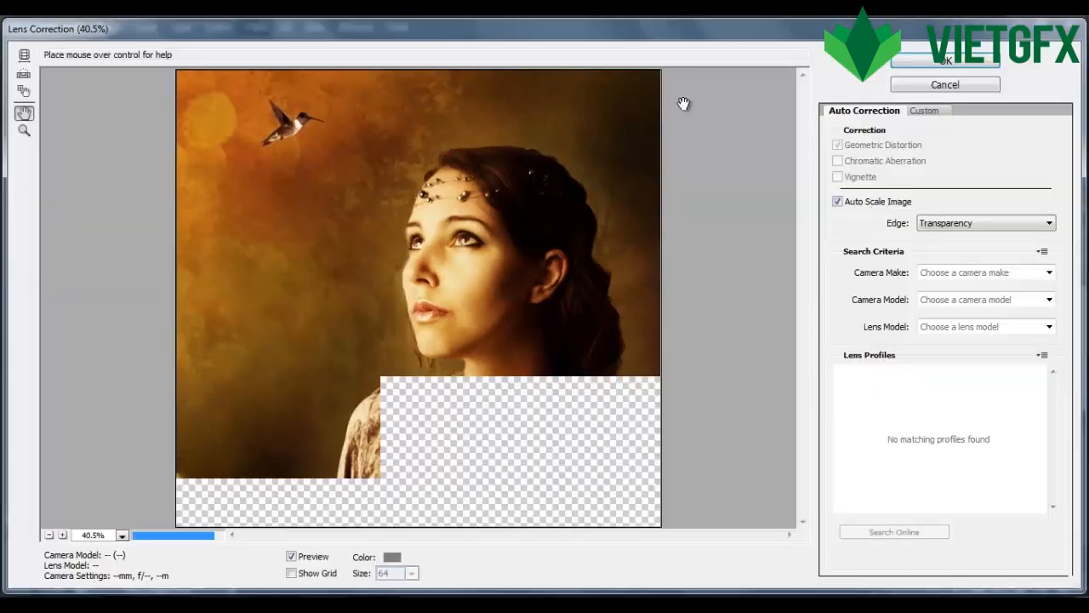
{"action": "left_click", "coordinate": [927, 113]}
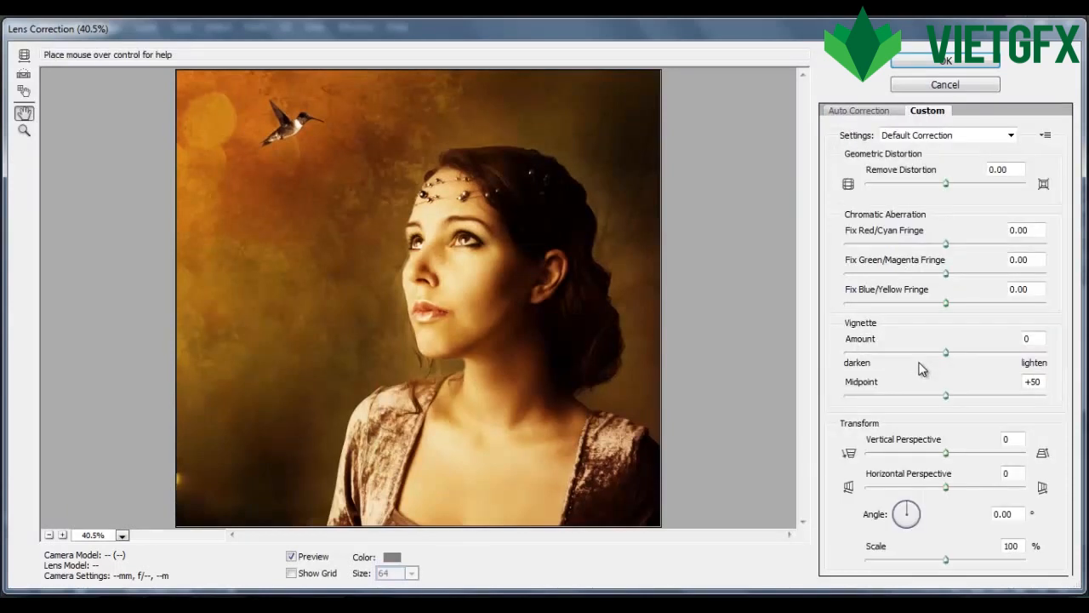
{"action": "left_click", "coordinate": [1026, 339]}
{"action": "type", "text": "-50"}
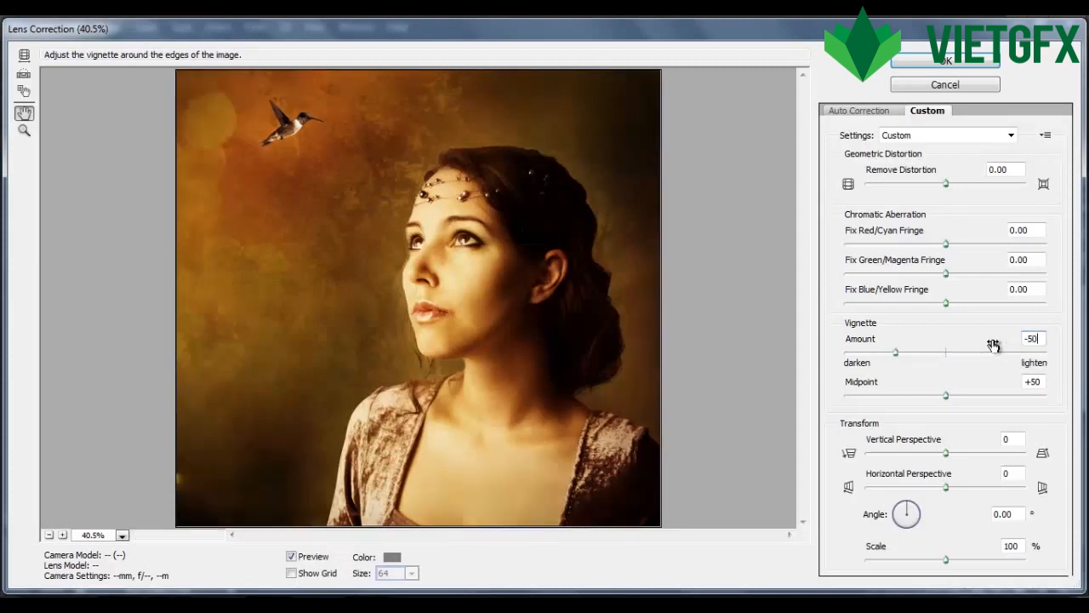
{"action": "left_click", "coordinate": [956, 63]}
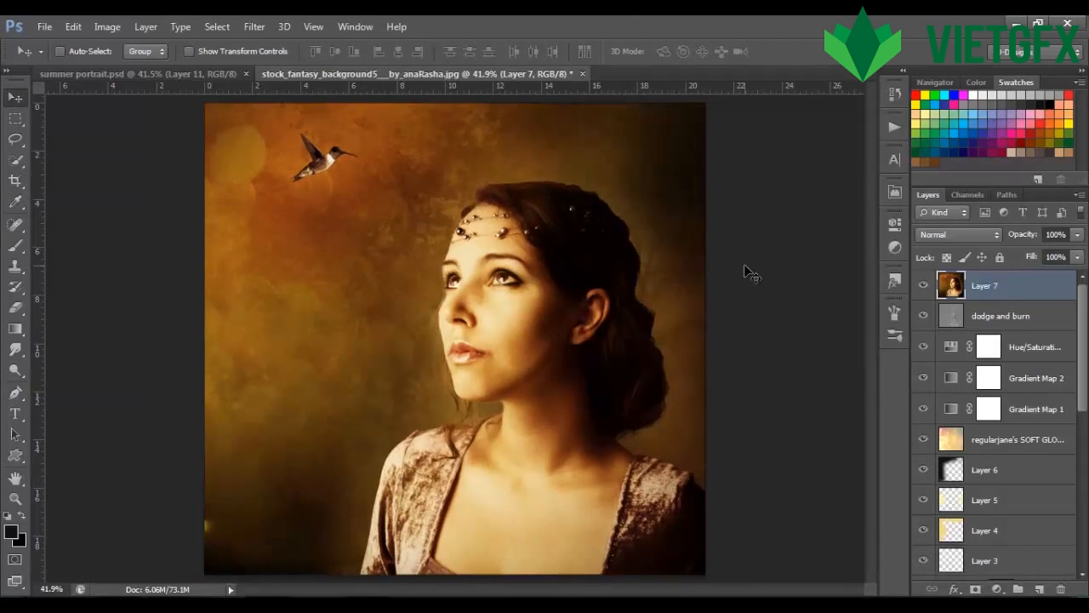
- Sharpen the image with a duplicate of Layer 7, filtered with High Pass at a 1.0 pixel radius and blended in Overlay mode
{"action": "key", "text": "ctrl+j"}
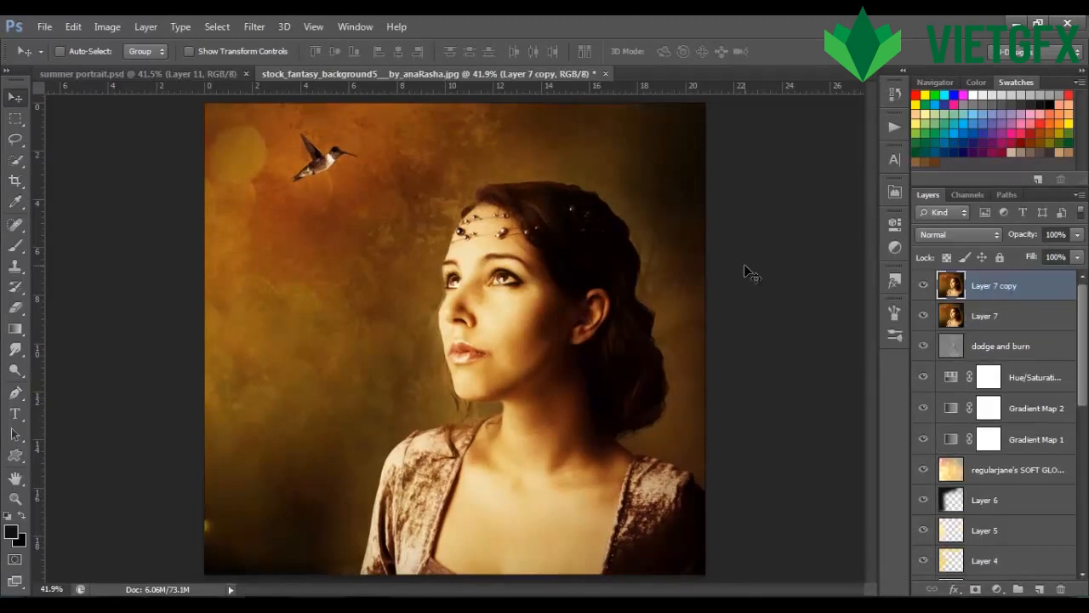
{"action": "left_click", "coordinate": [260, 27]}
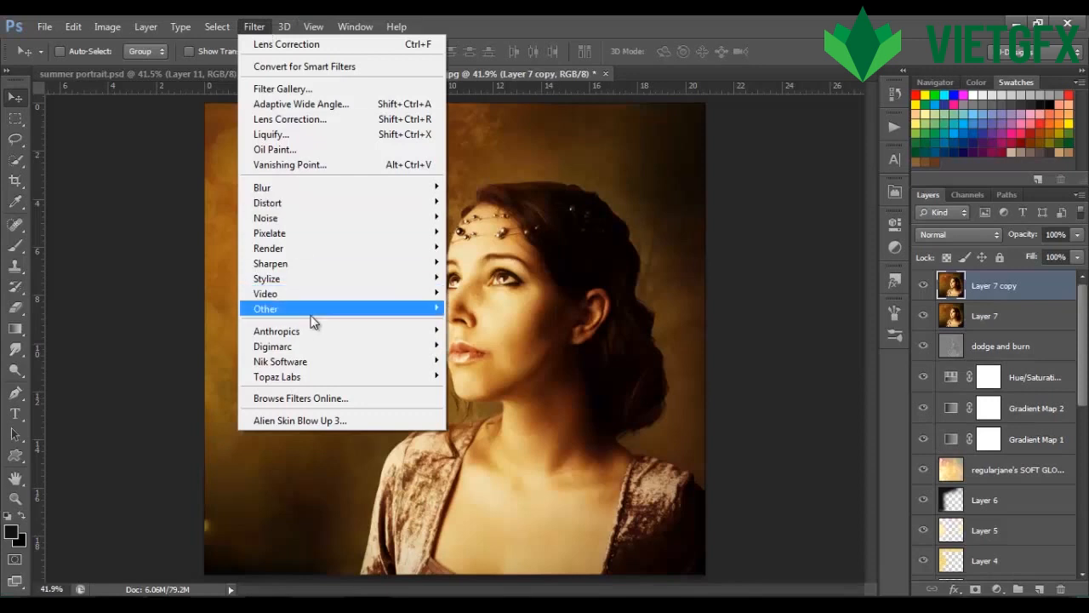
{"action": "mouse_move", "coordinate": [310, 315]}
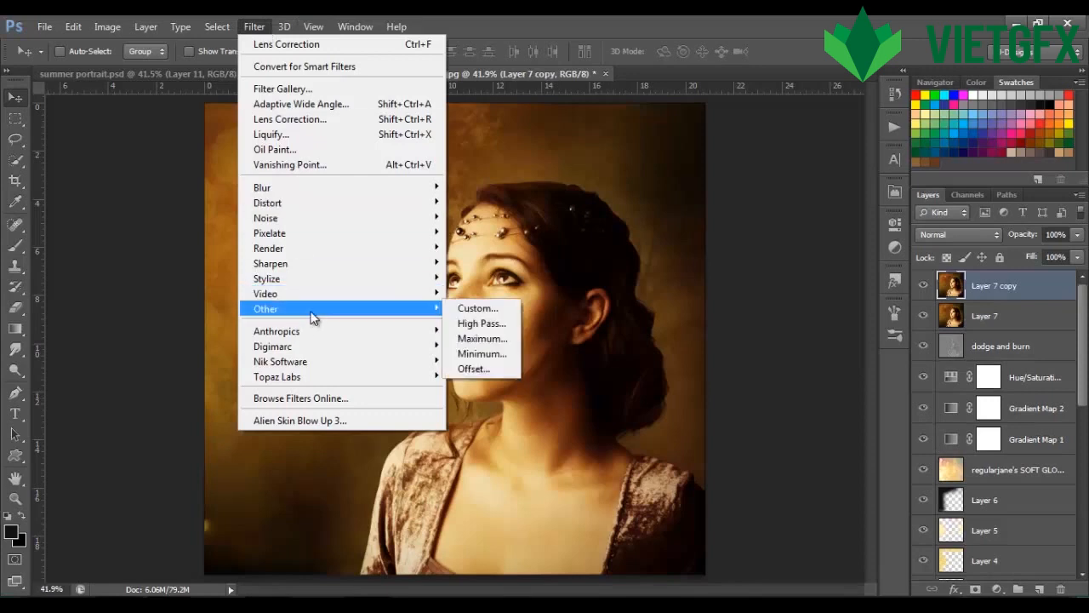
{"action": "left_click", "coordinate": [482, 324]}
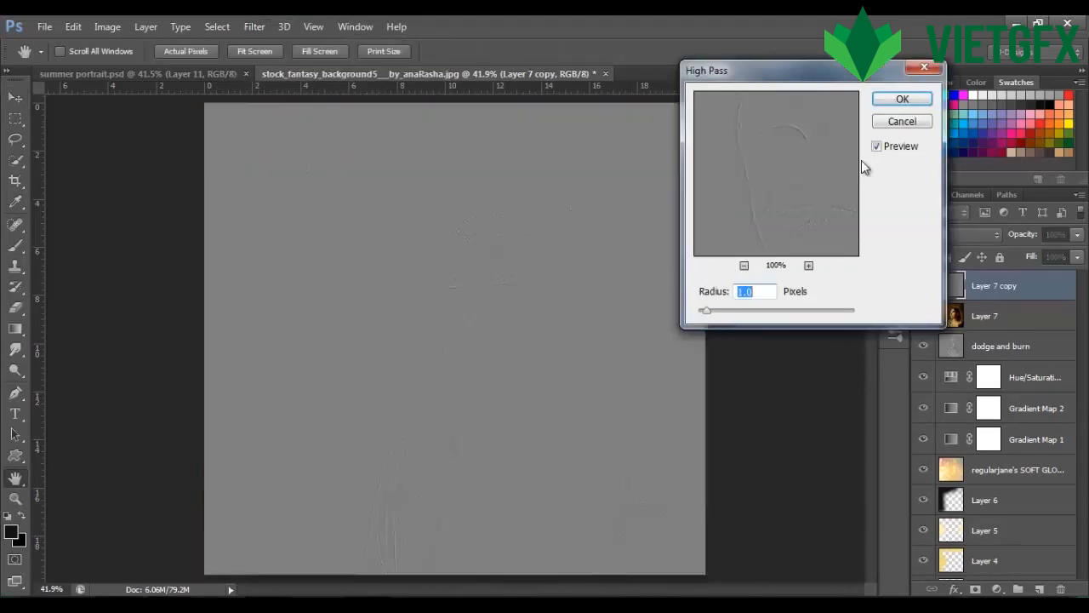
{"action": "left_click", "coordinate": [895, 104]}
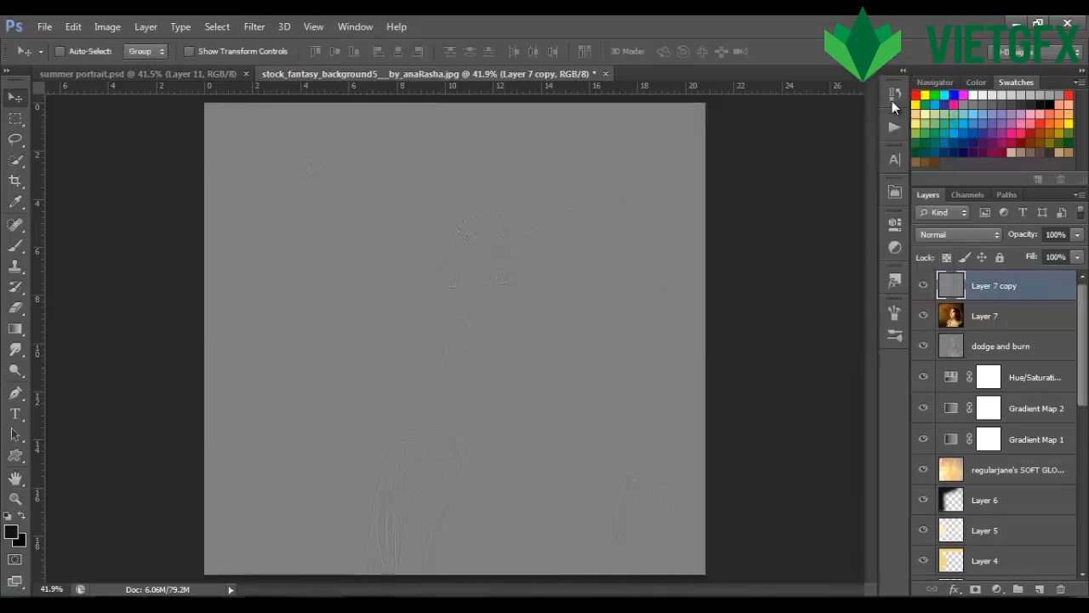
{"action": "left_click", "coordinate": [977, 236]}
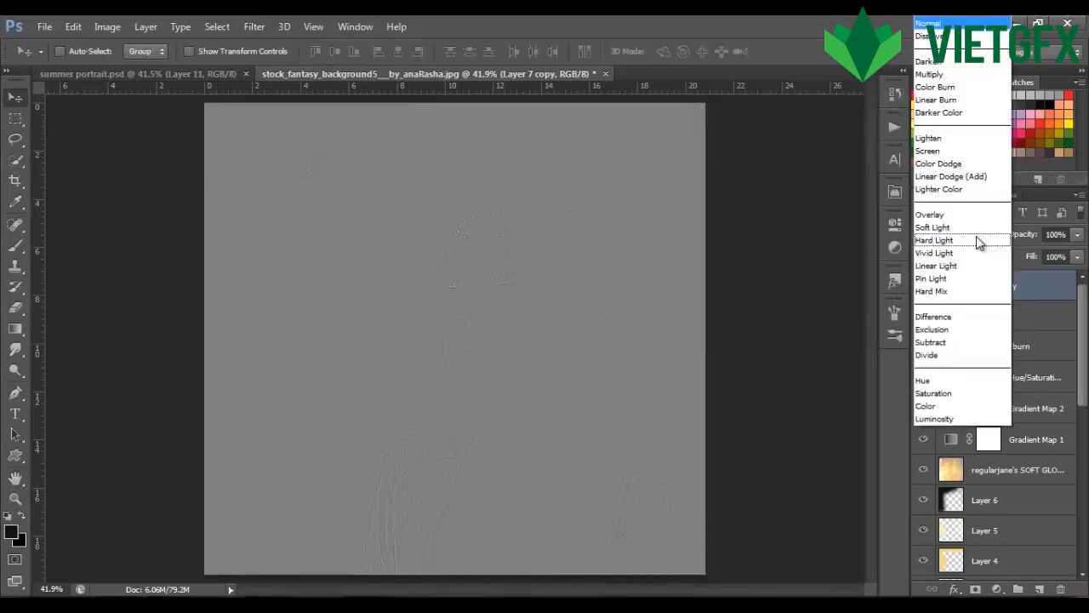
{"action": "left_click", "coordinate": [973, 216]}
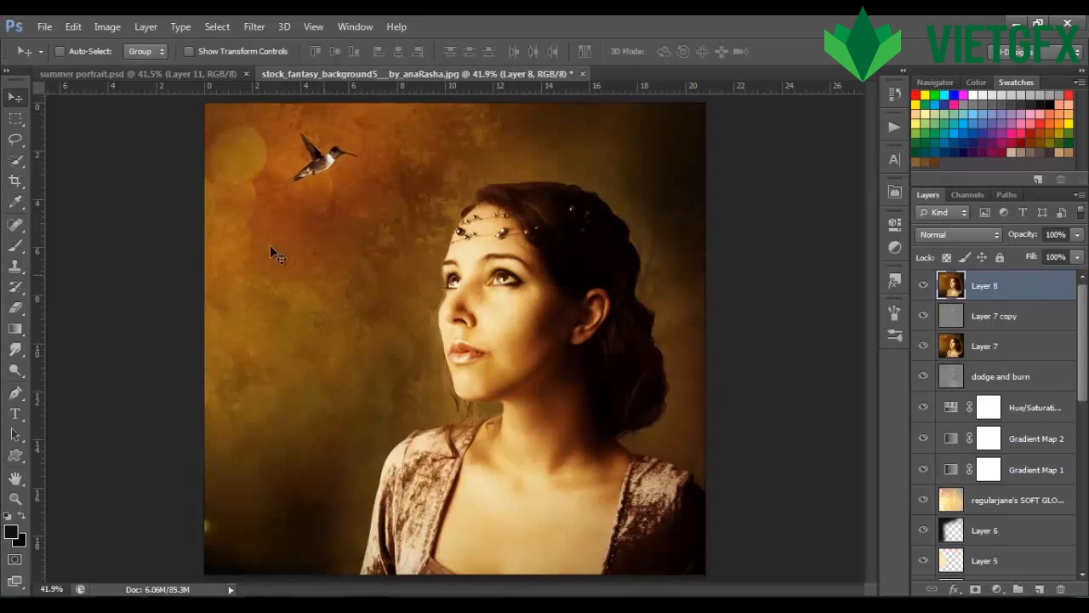
- Apply a Gaussian Blur with a 7 pixel radius to the stamped Layer 8
{"action": "left_click", "coordinate": [252, 26]}
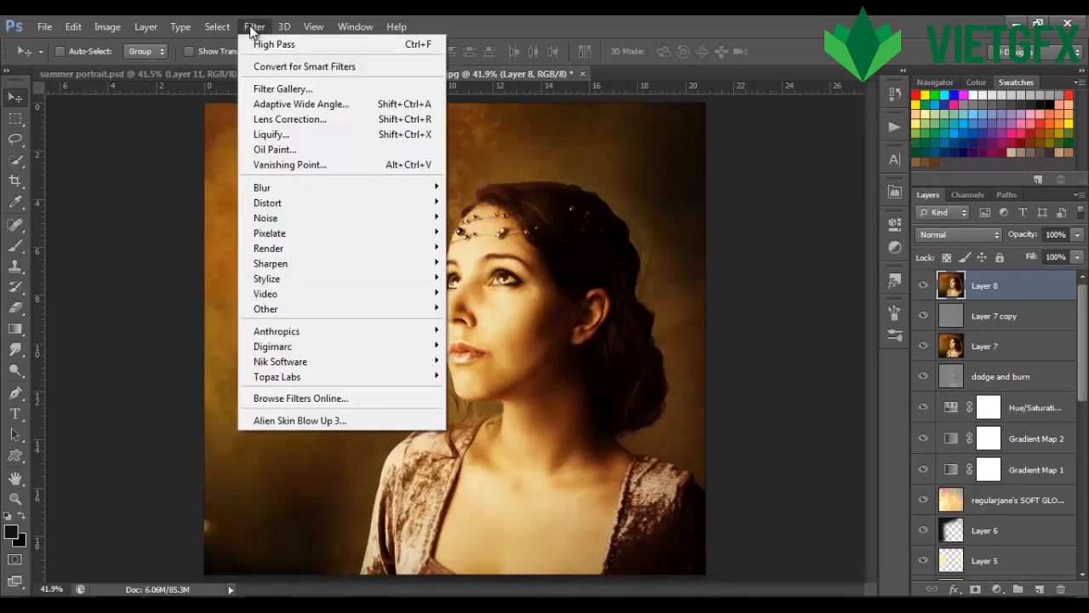
{"action": "mouse_move", "coordinate": [287, 188]}
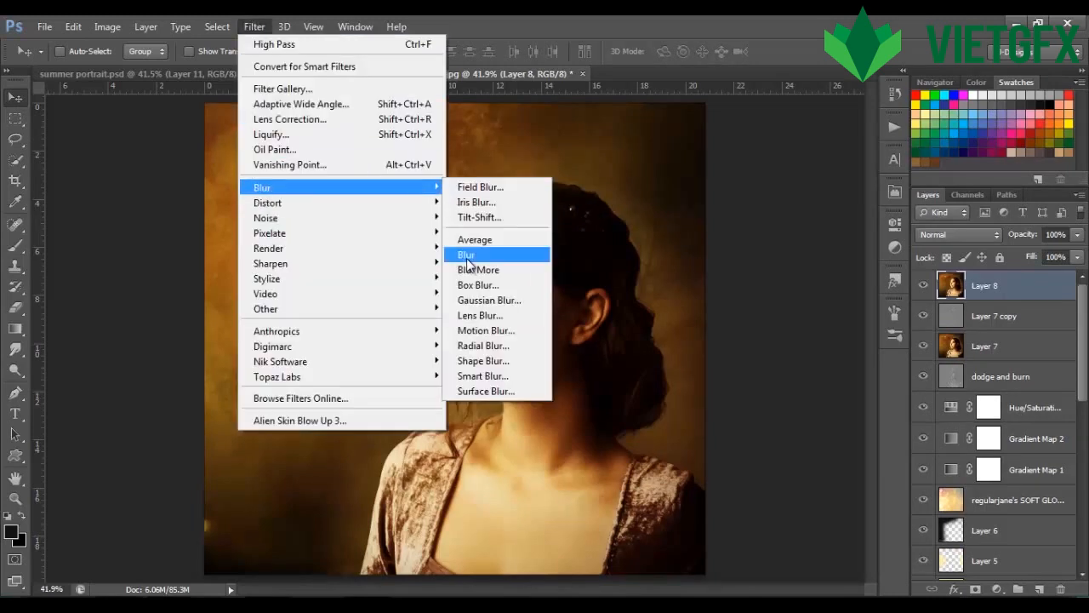
{"action": "left_click", "coordinate": [481, 300]}
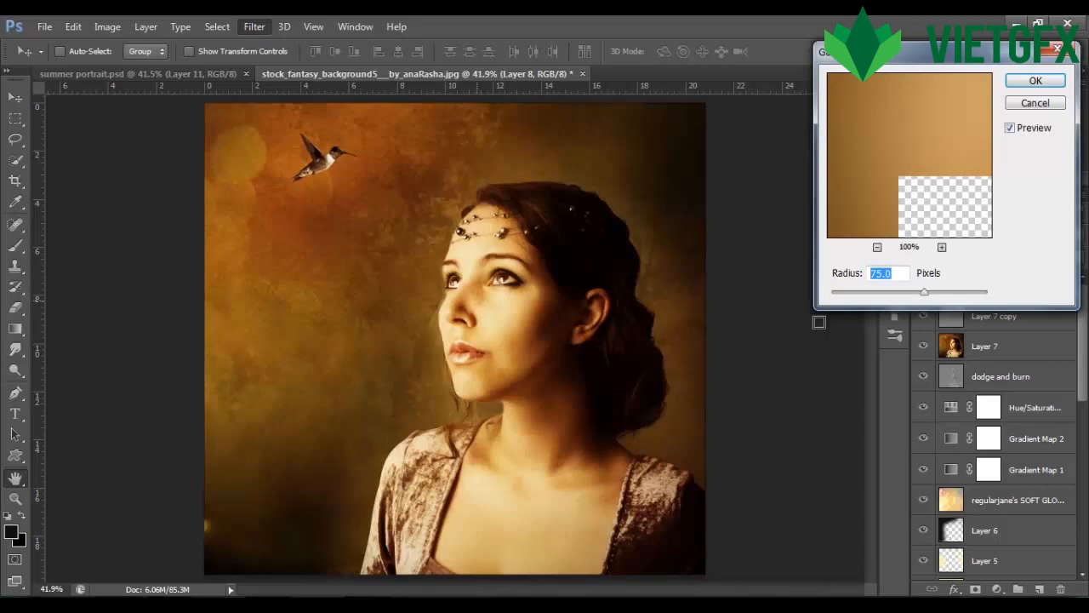
{"action": "type", "text": "7"}
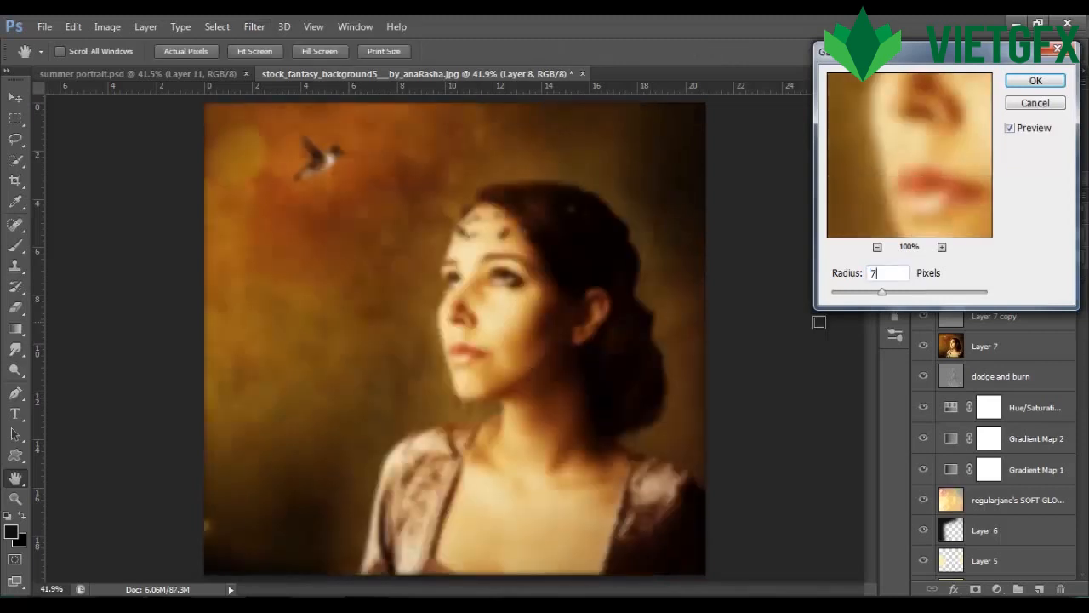
{"action": "left_click", "coordinate": [1036, 80]}
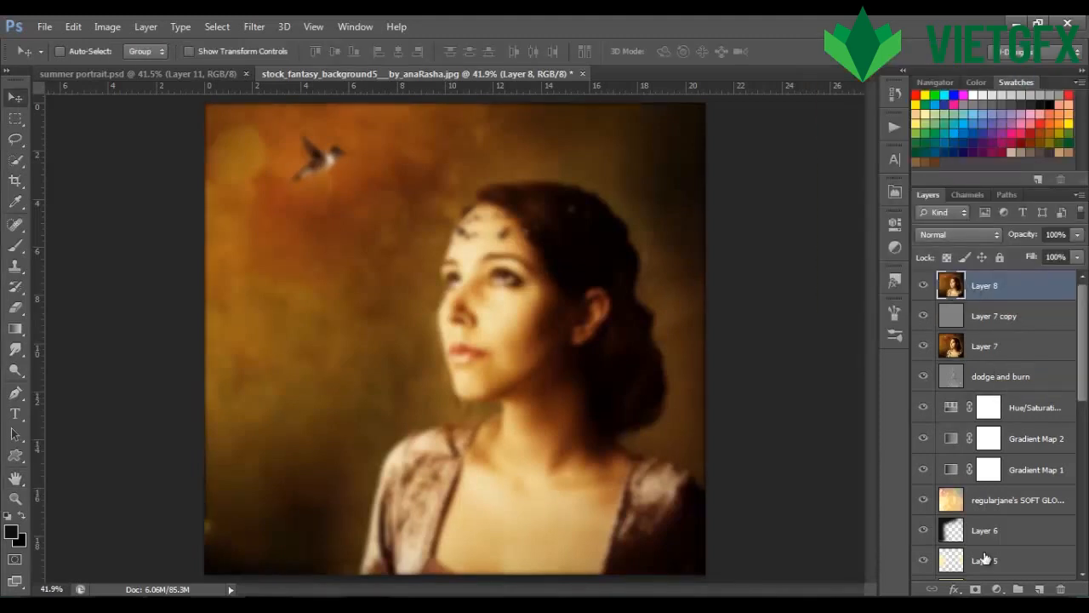
- Add a layer mask to Layer 8 and paint black with a 900 px soft brush over the woman and hummingbird, keeping the edges blurred
{"action": "left_click", "coordinate": [977, 588]}
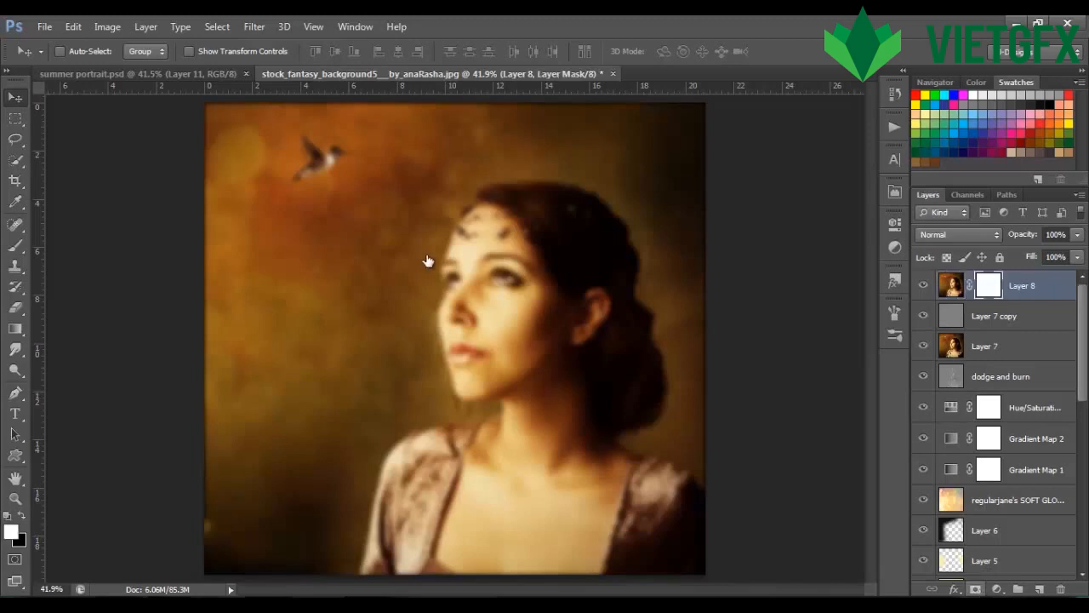
{"action": "left_click", "coordinate": [14, 246]}
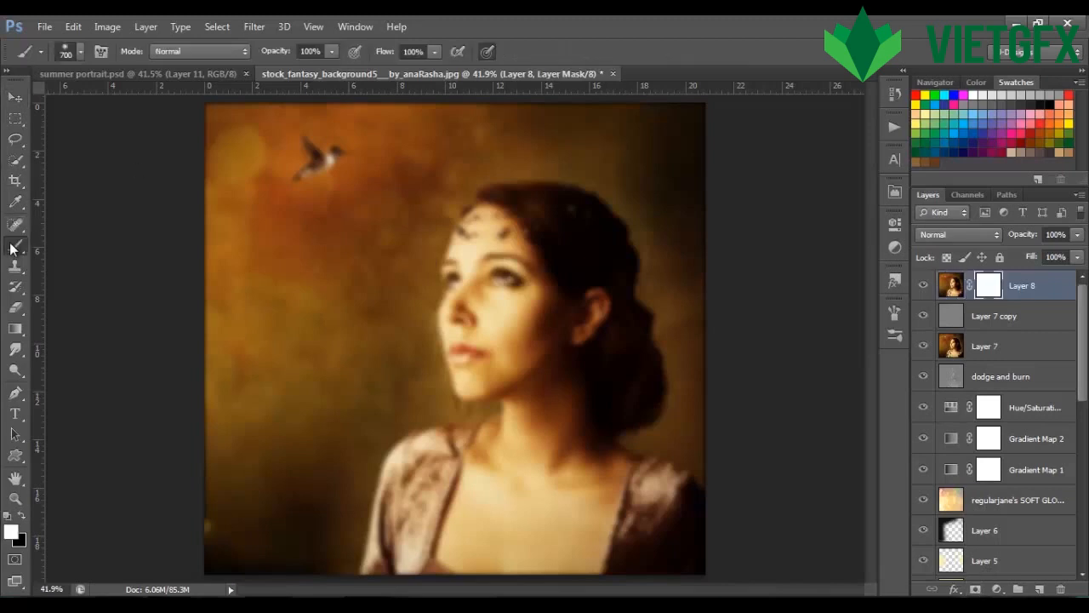
{"action": "left_click", "coordinate": [23, 516]}
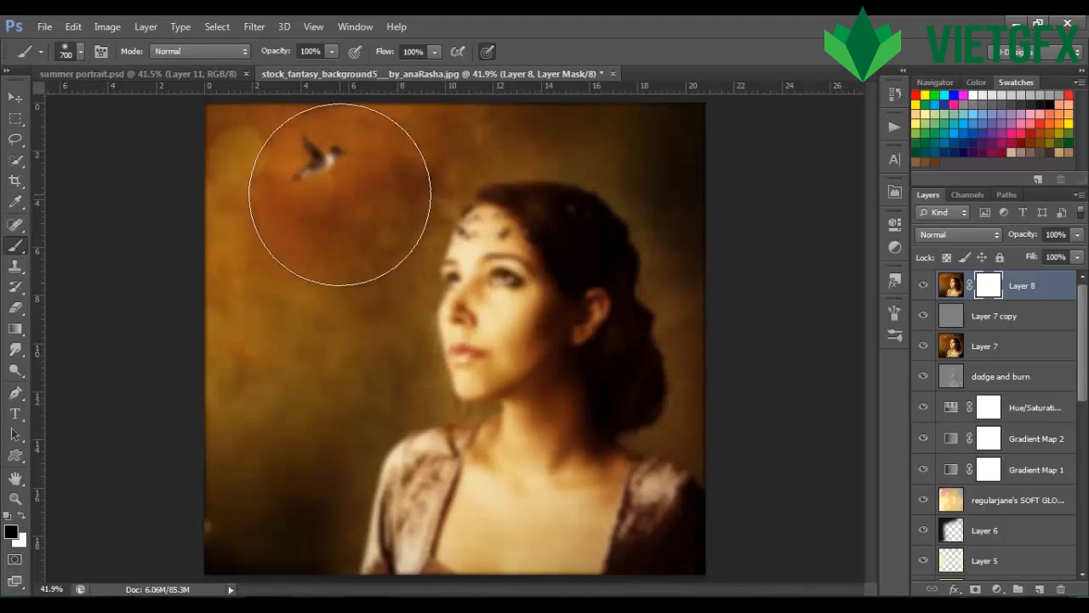
{"action": "key", "text": "bracketright"}
{"action": "key", "text": "bracketright"}
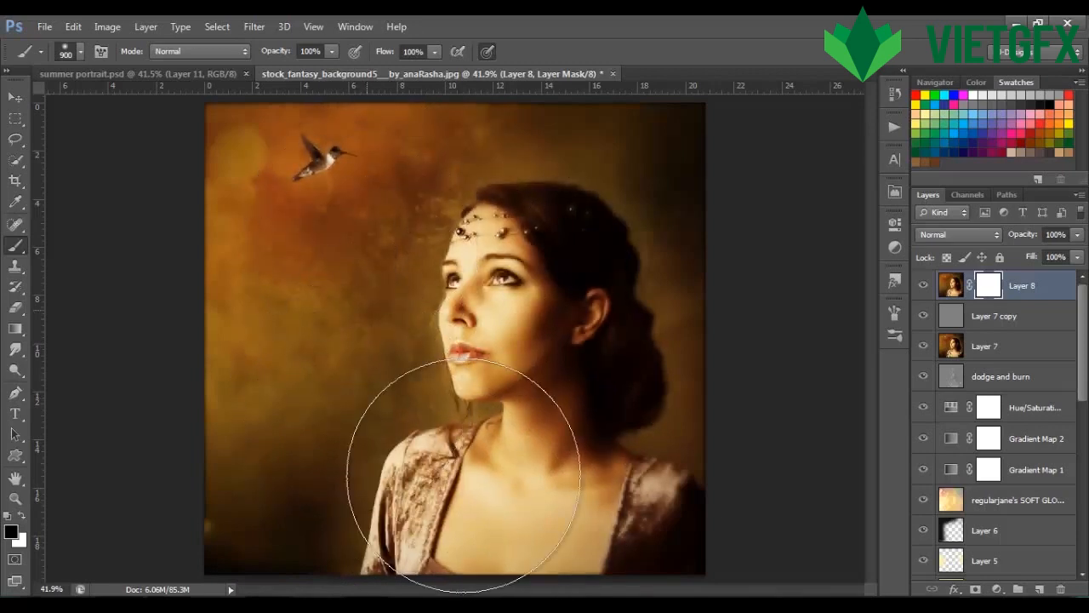
{"action": "mouse_move", "coordinate": [408, 380]}
{"action": "left_mouse_down"}
{"action": "mouse_move", "coordinate": [416, 218]}
{"action": "mouse_move", "coordinate": [462, 309]}
{"action": "mouse_move", "coordinate": [378, 532]}
{"action": "left_mouse_up"}
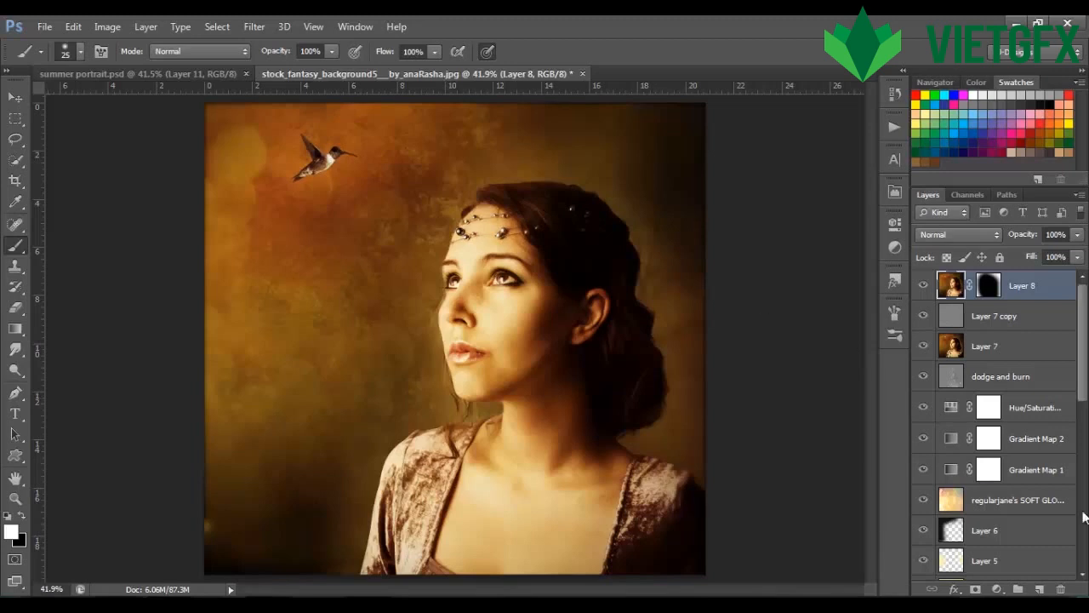
- Create a new layer and dab white highlights with a 30 px soft brush on the beads of the headpiece and hair
{"action": "left_click", "coordinate": [1041, 589]}
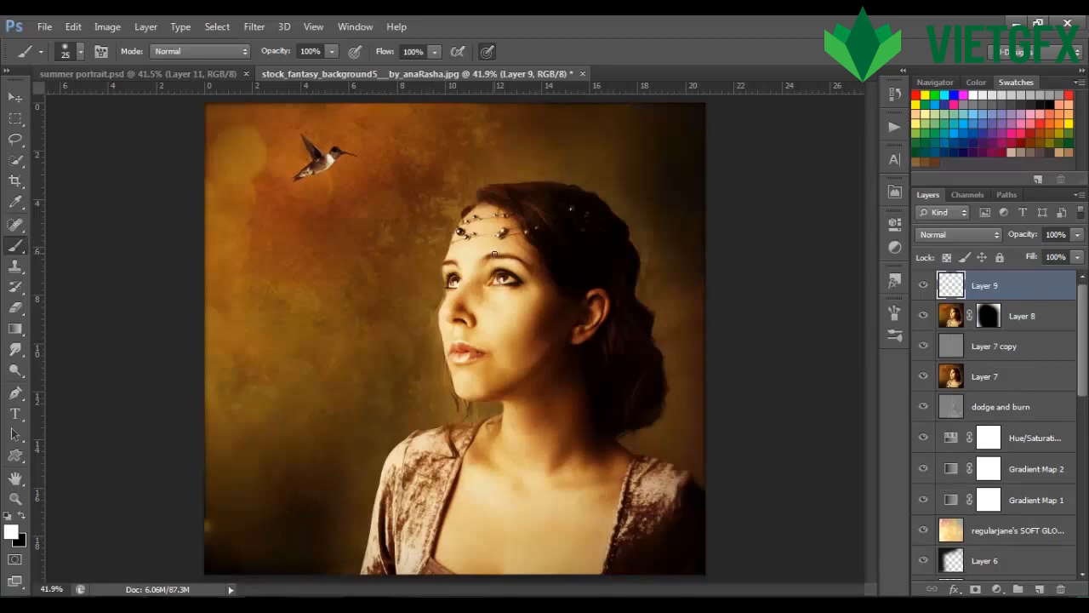
{"action": "scroll", "coordinate": [494, 252], "scroll_direction": "up", "scroll_amount": 2}
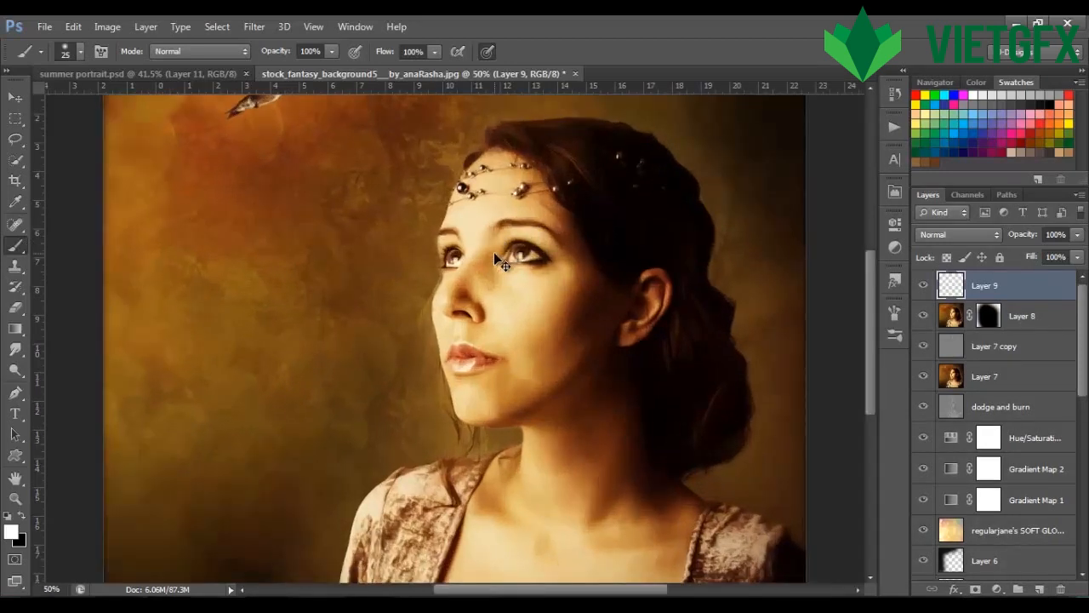
{"action": "scroll", "coordinate": [494, 252], "scroll_direction": "up", "scroll_amount": 1}
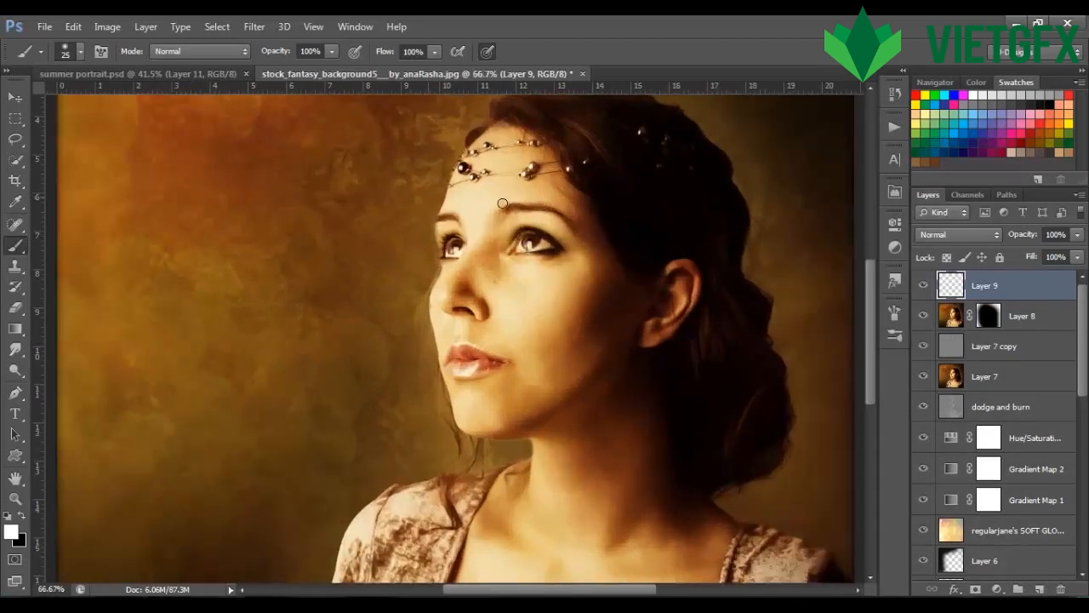
{"action": "key", "text": "bracketright"}
{"action": "left_click", "coordinate": [463, 168]}
{"action": "left_click", "coordinate": [532, 170]}
{"action": "left_click", "coordinate": [487, 149]}
{"action": "left_click", "coordinate": [474, 150]}
{"action": "left_click", "coordinate": [534, 142]}
{"action": "left_click", "coordinate": [569, 169]}
{"action": "left_click", "coordinate": [585, 159]}
{"action": "left_click", "coordinate": [642, 131]}
{"action": "left_click", "coordinate": [669, 136]}
{"action": "left_click", "coordinate": [659, 165]}
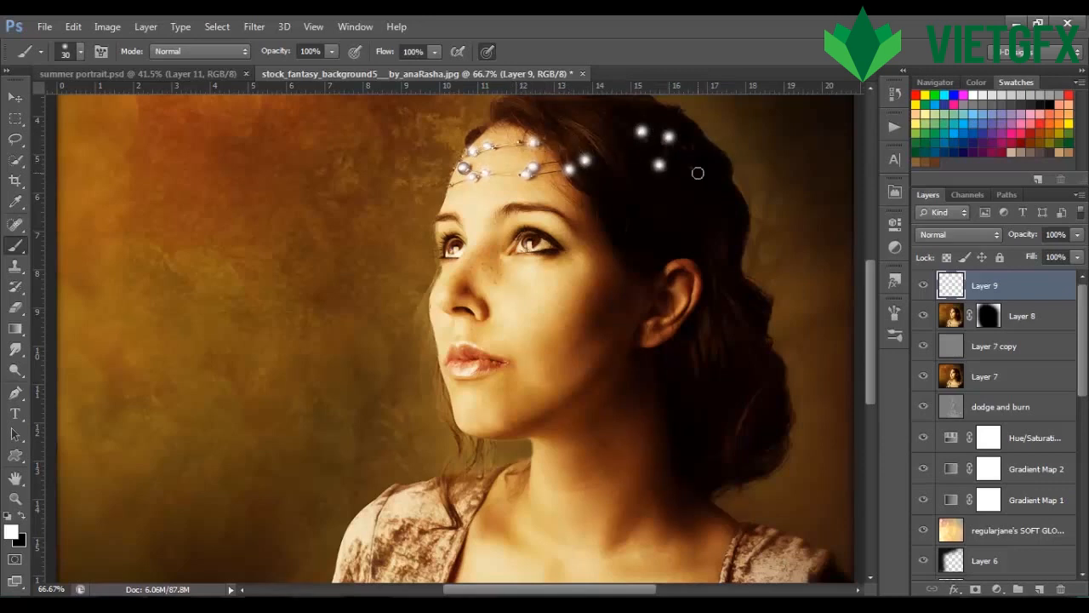
- Set the bead highlight layer's blend mode to Overlay and compare the full image with and without it
{"action": "left_click", "coordinate": [966, 230]}
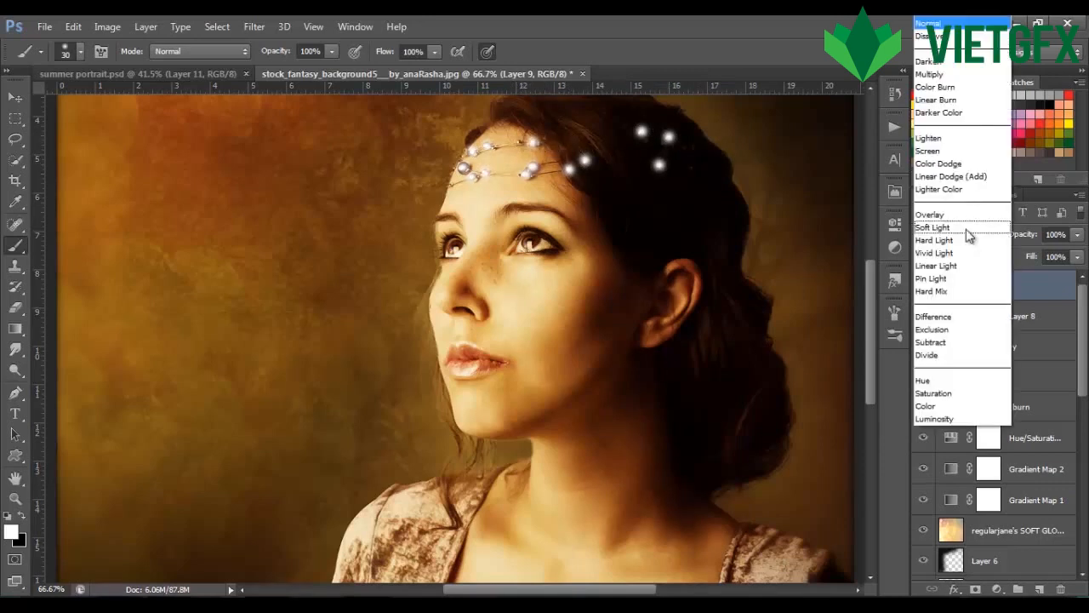
{"action": "left_click", "coordinate": [964, 218]}
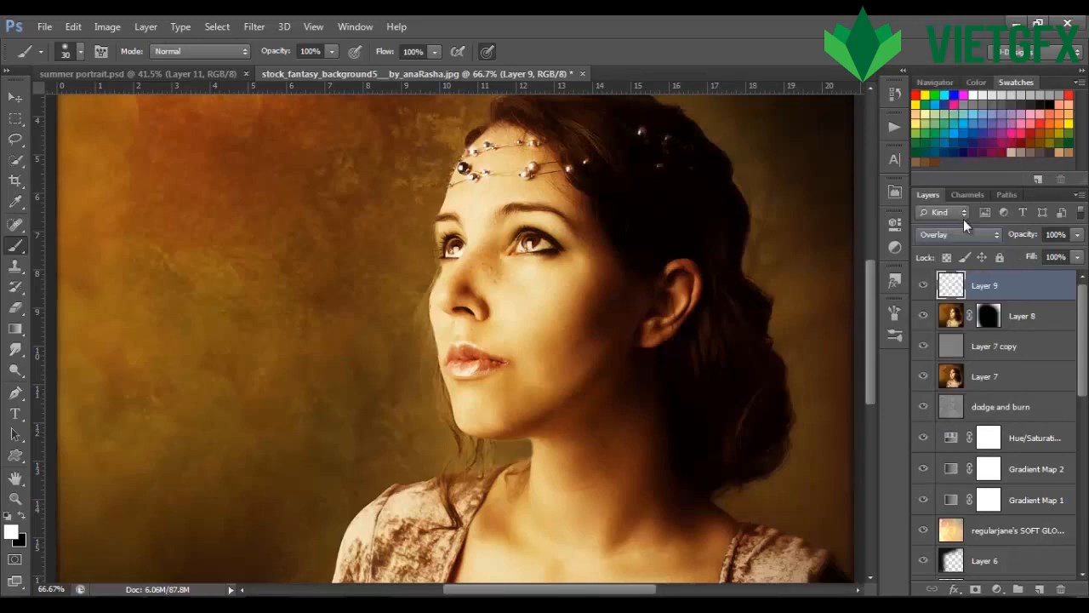
{"action": "key", "text": "ctrl+0"}
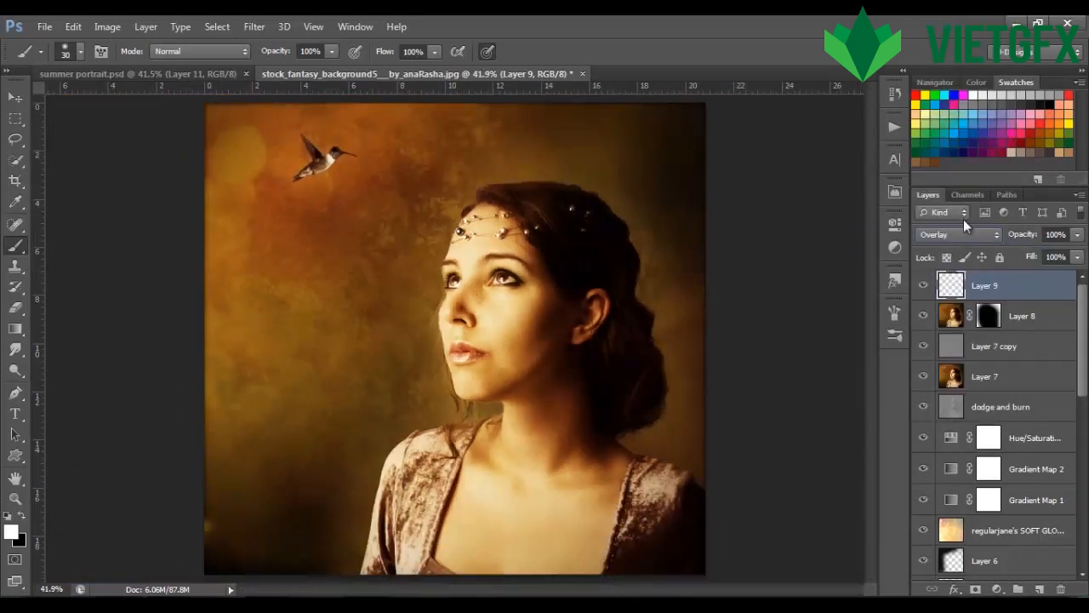
{"action": "left_click", "coordinate": [923, 288]}
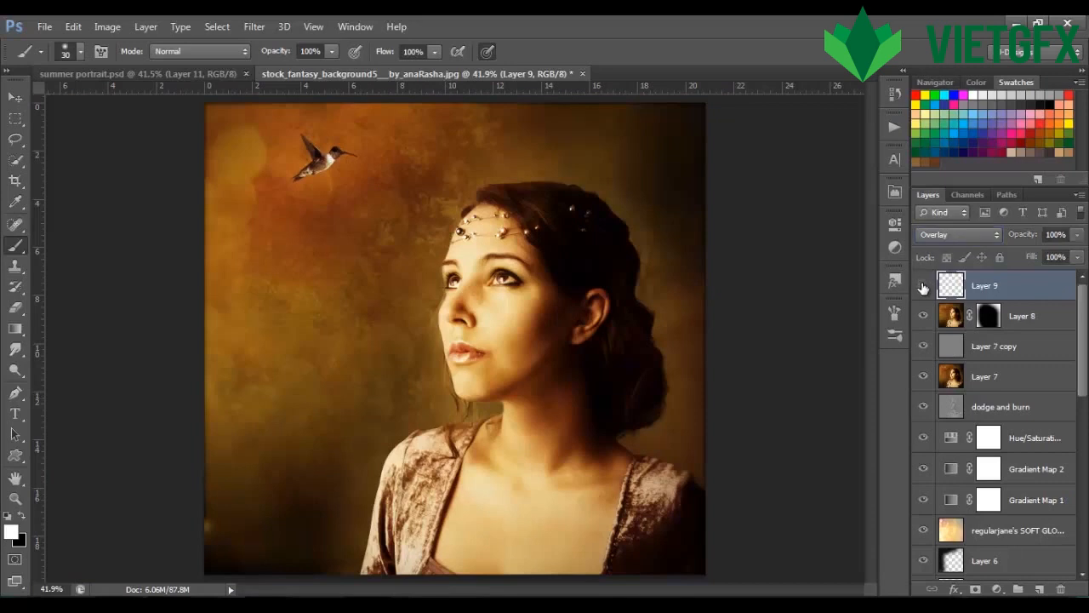
{"action": "left_click", "coordinate": [924, 288]}
{"action": "left_click", "coordinate": [923, 288]}
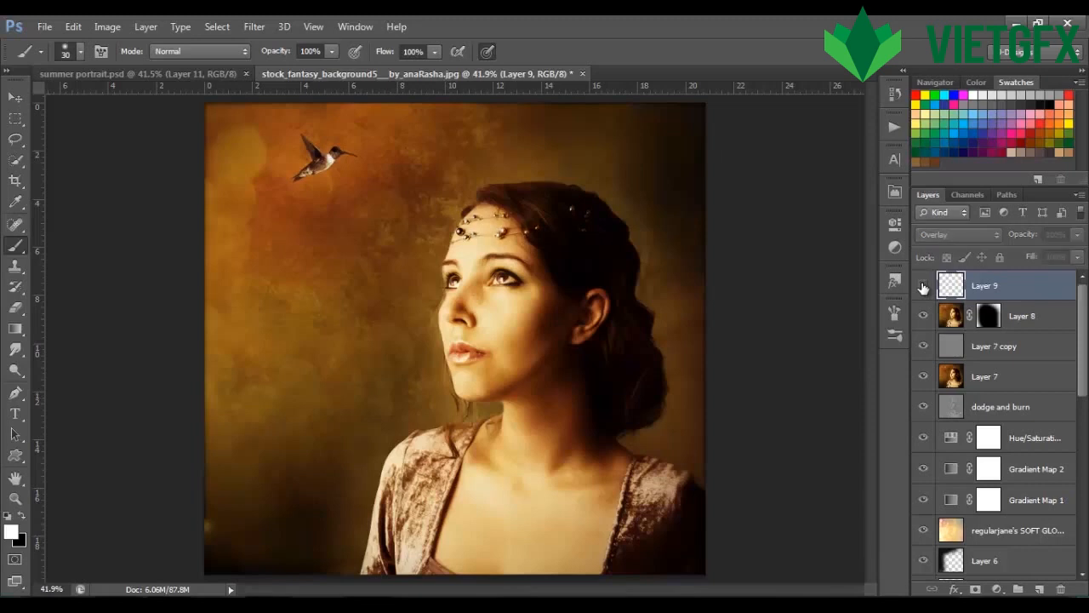
{"action": "left_click", "coordinate": [924, 288]}
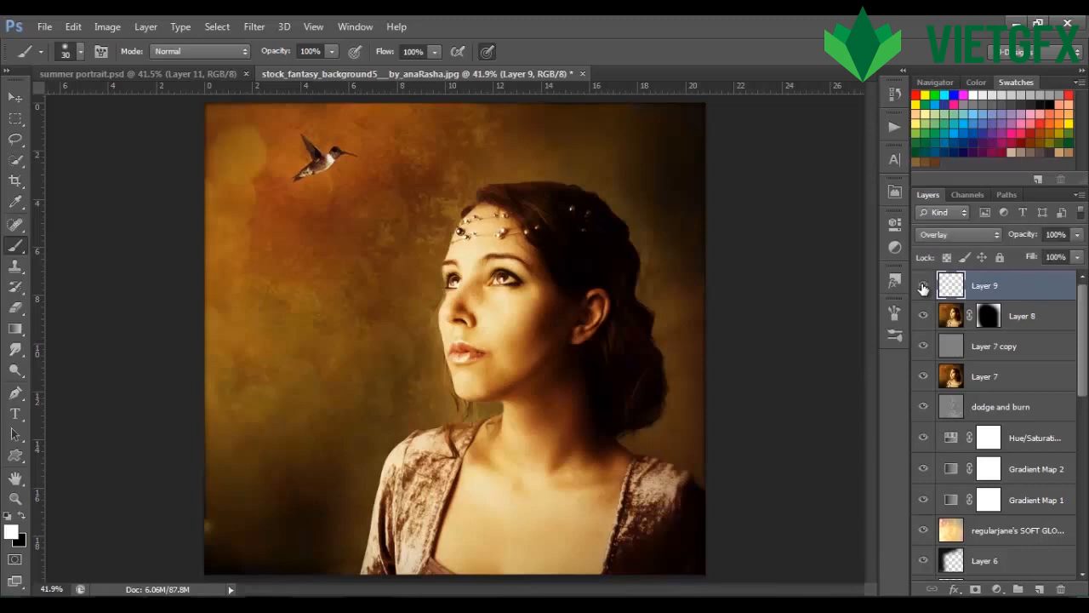
{"action": "left_click", "coordinate": [923, 288]}
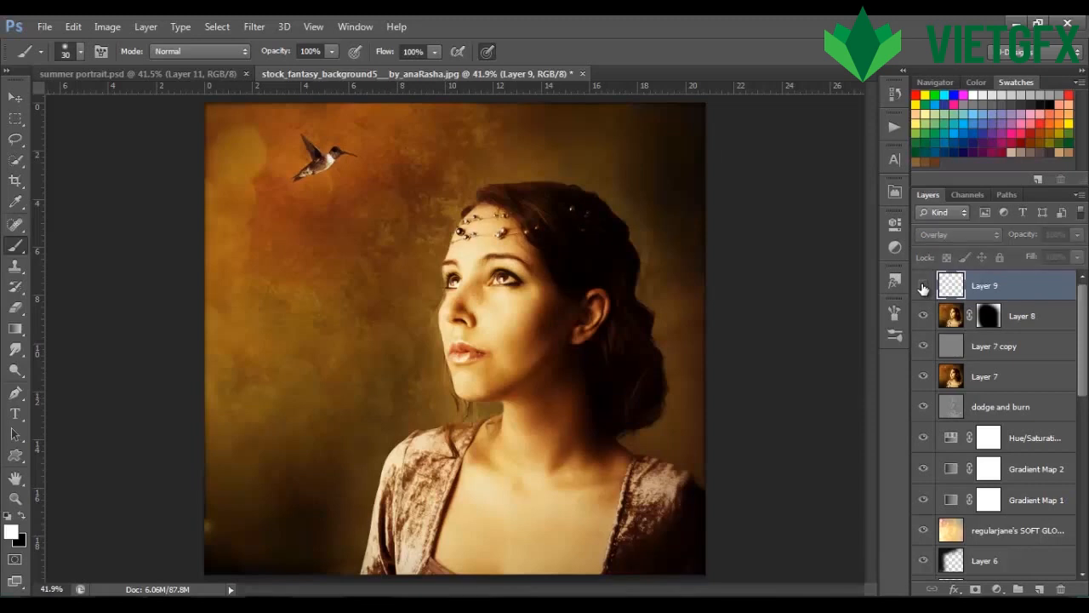
{"action": "left_click", "coordinate": [923, 288]}
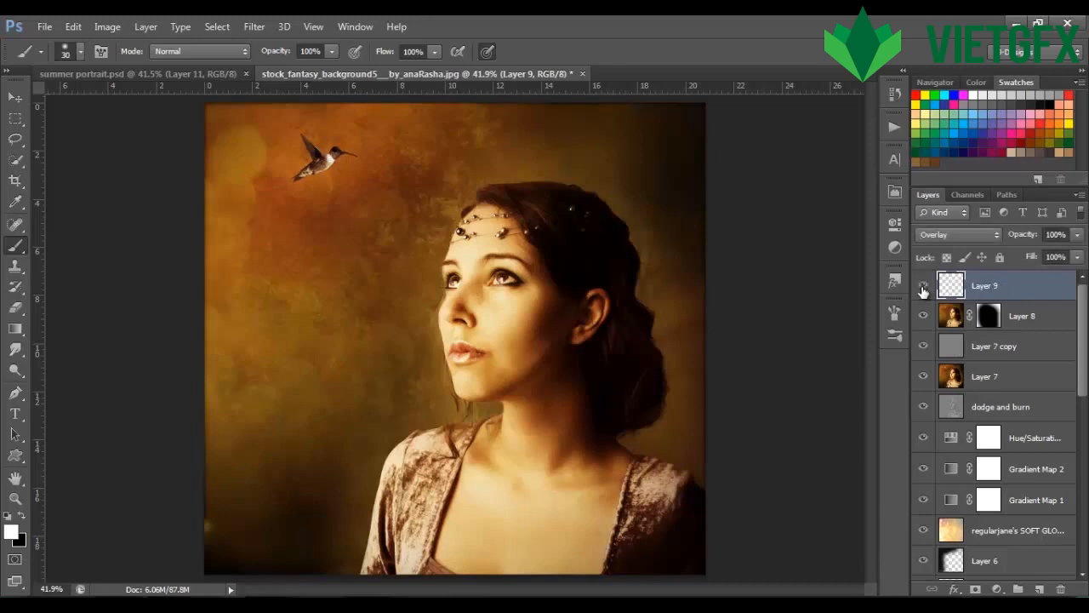
- Reduce the bead highlight layer's opacity to 50%, recheck its effect, and switch to the Move tool
{"action": "left_click", "coordinate": [1078, 234]}
{"action": "left_click", "coordinate": [1048, 253]}
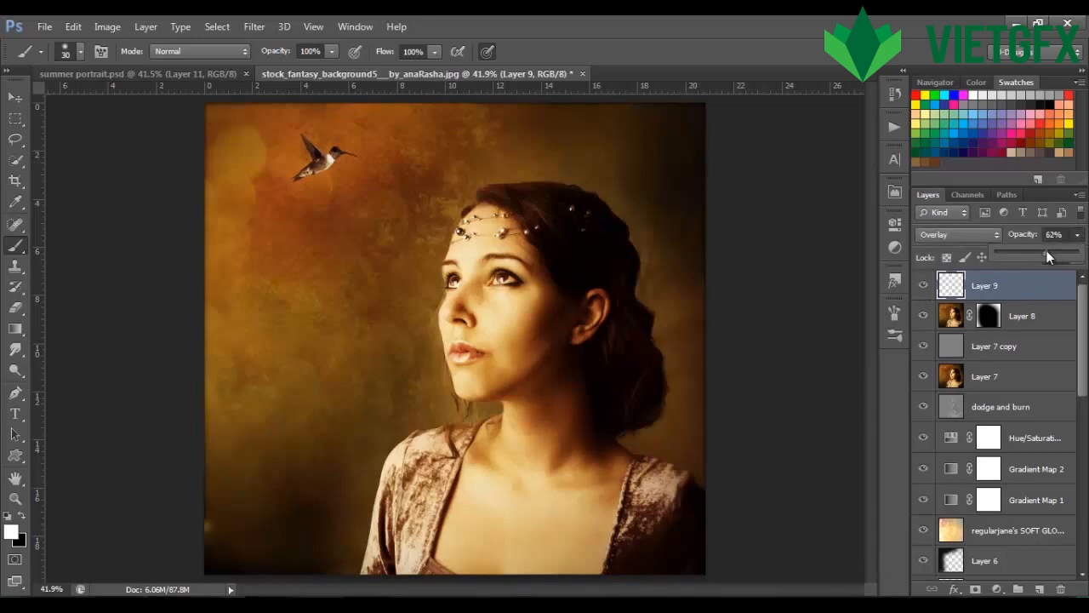
{"action": "left_click_drag", "start_coordinate": [1036, 255], "coordinate": [1035, 255]}
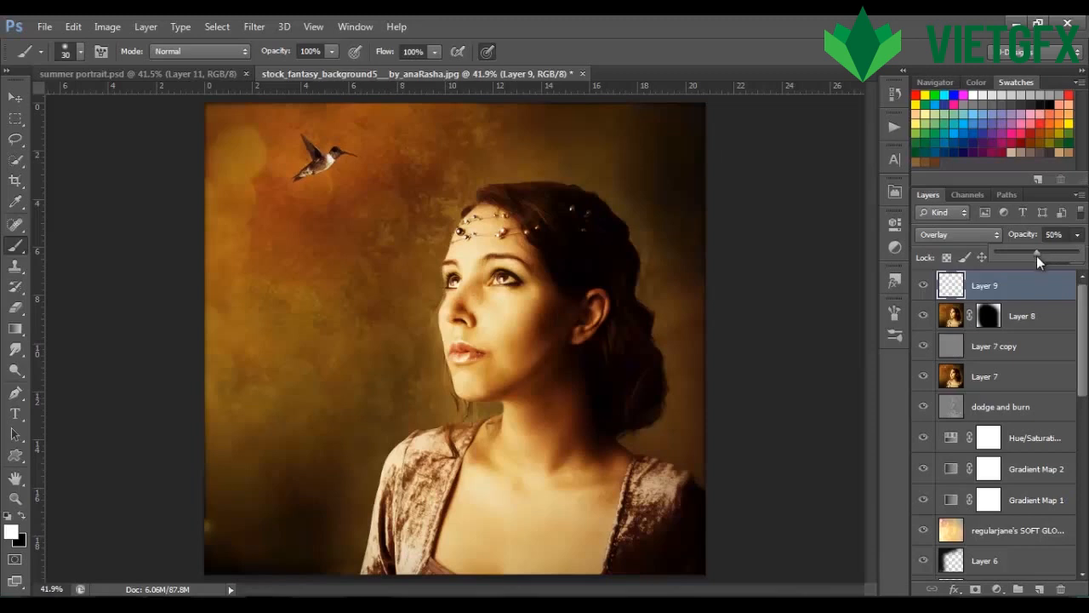
{"action": "left_click", "coordinate": [924, 286]}
{"action": "left_click", "coordinate": [924, 286]}
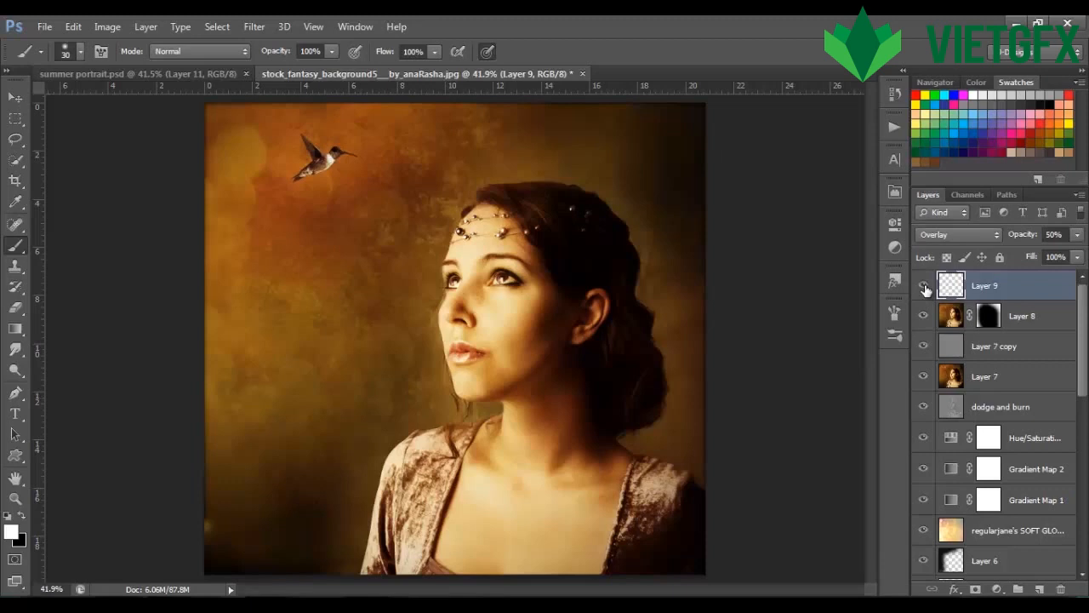
{"action": "left_click", "coordinate": [15, 99]}
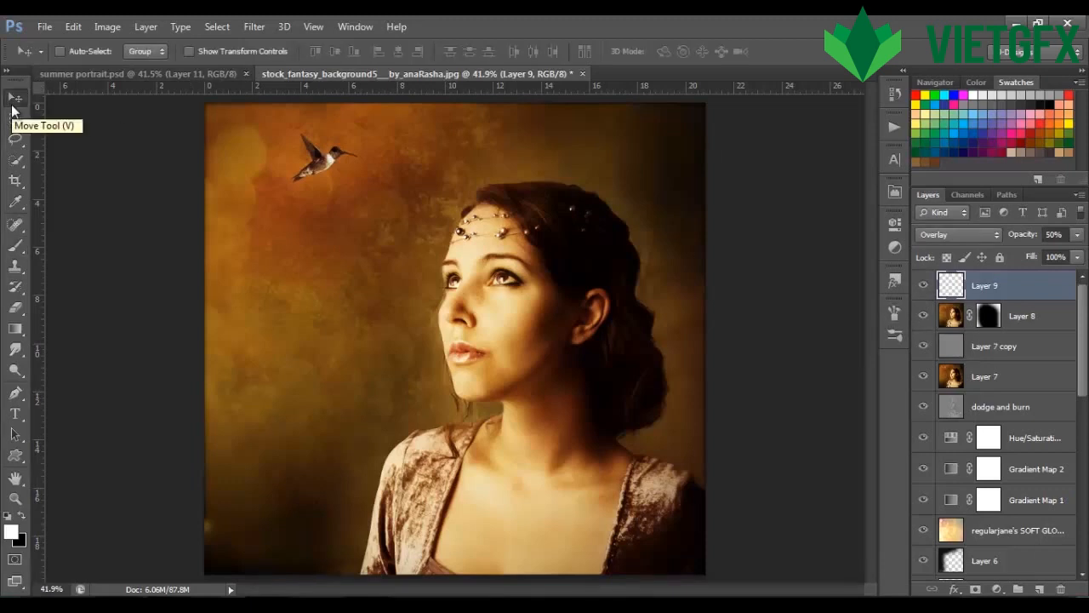